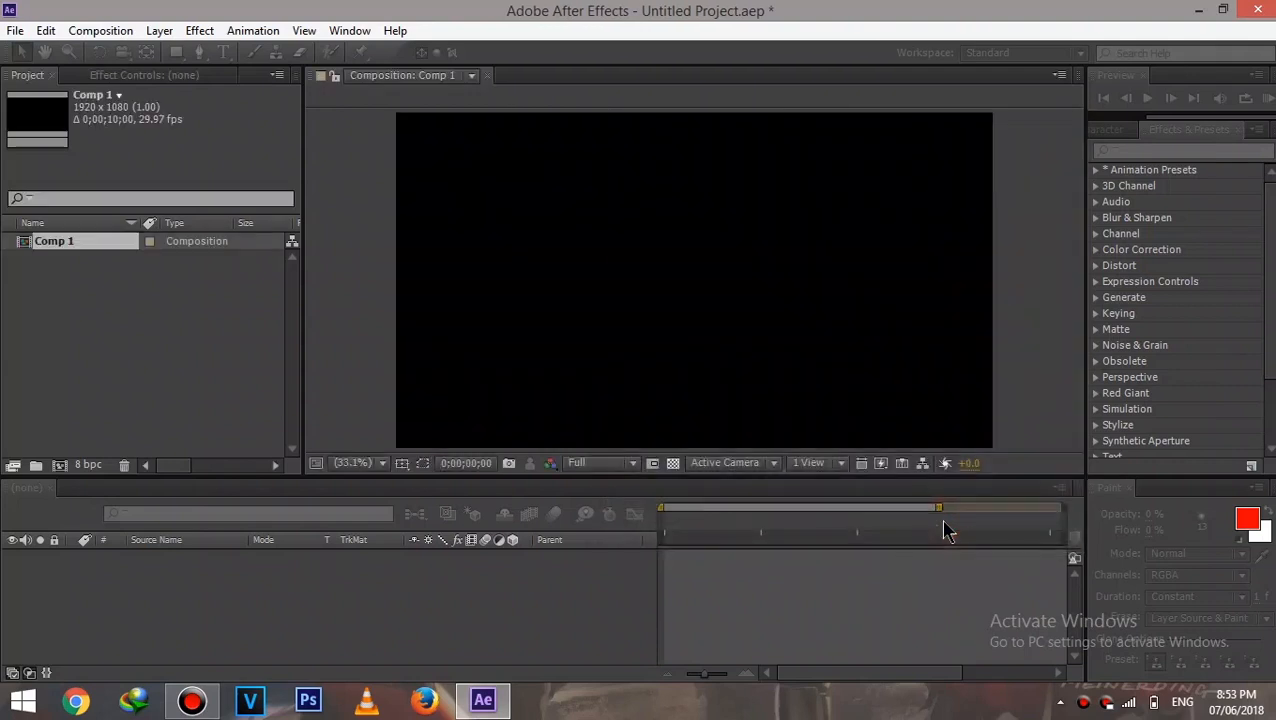
Create a full-frame black solid layer named BACKGROUND in Comp 1
right_click(481, 592)
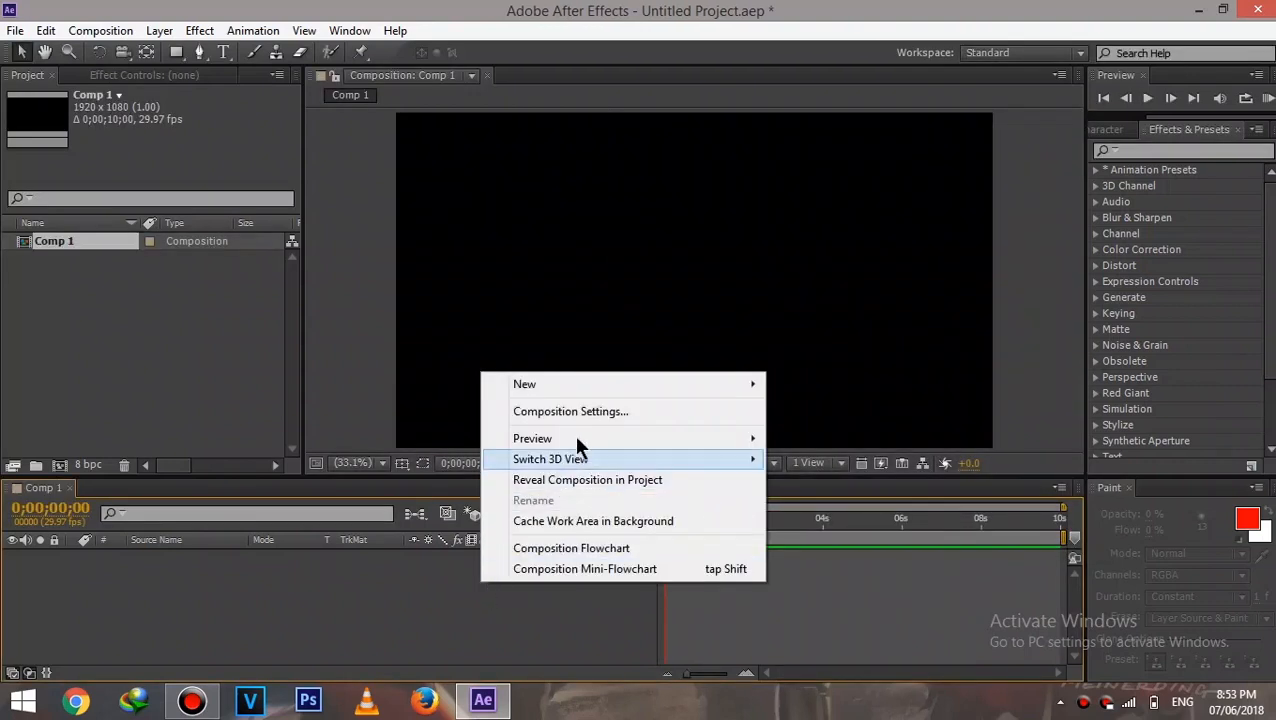
click(611, 384)
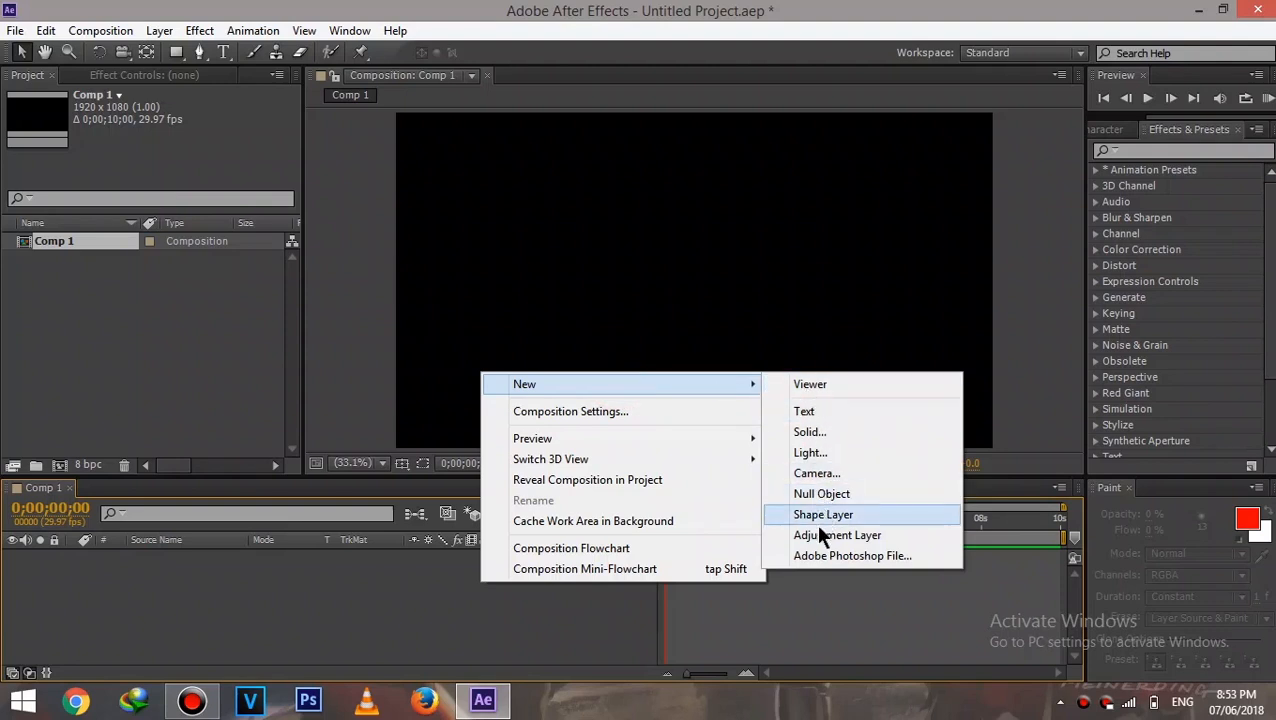
click(839, 432)
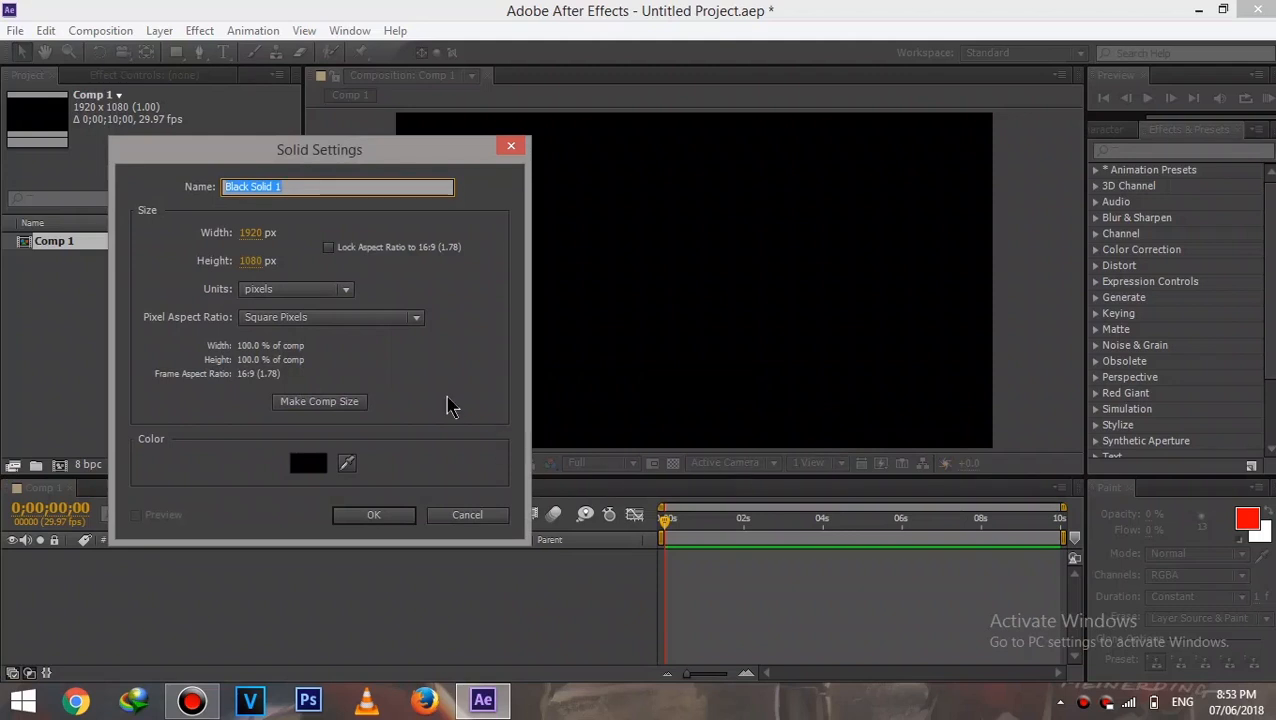
text(BACKGROUND)
key(Return)
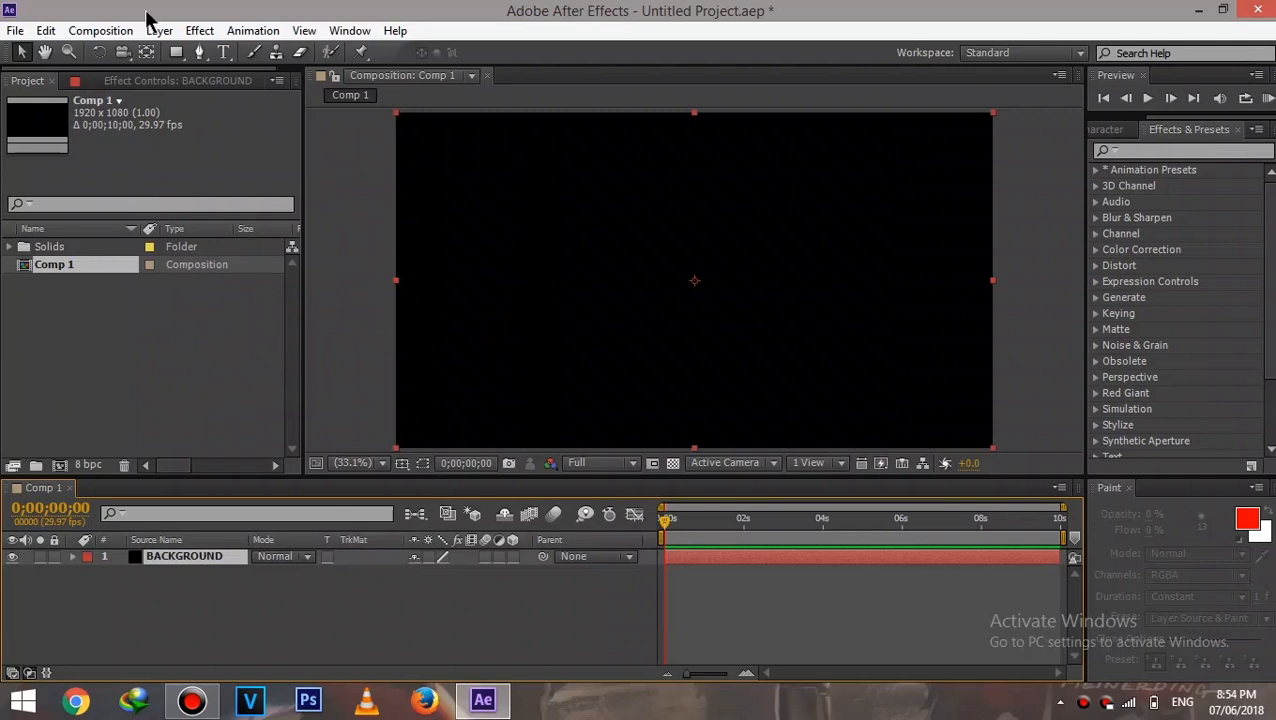
Apply the 4-Color Gradient effect to the BACKGROUND layer
click(196, 30)
mouse_move(299, 273)
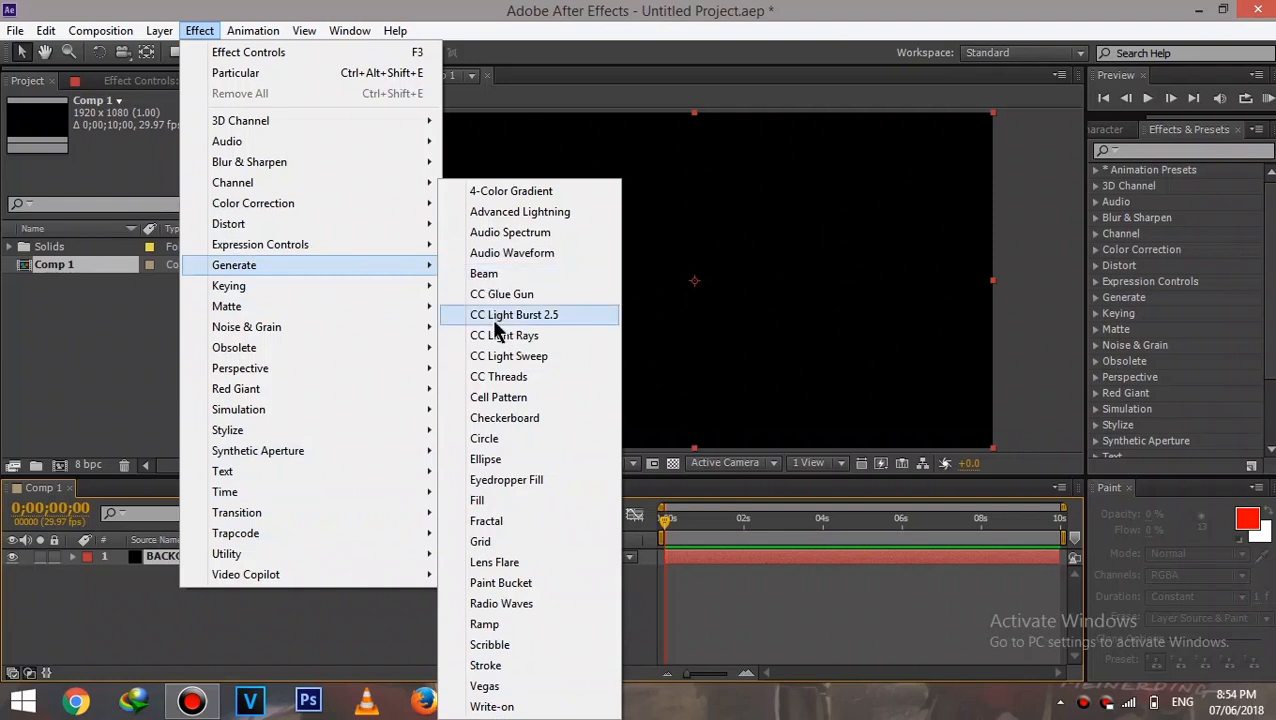
click(528, 192)
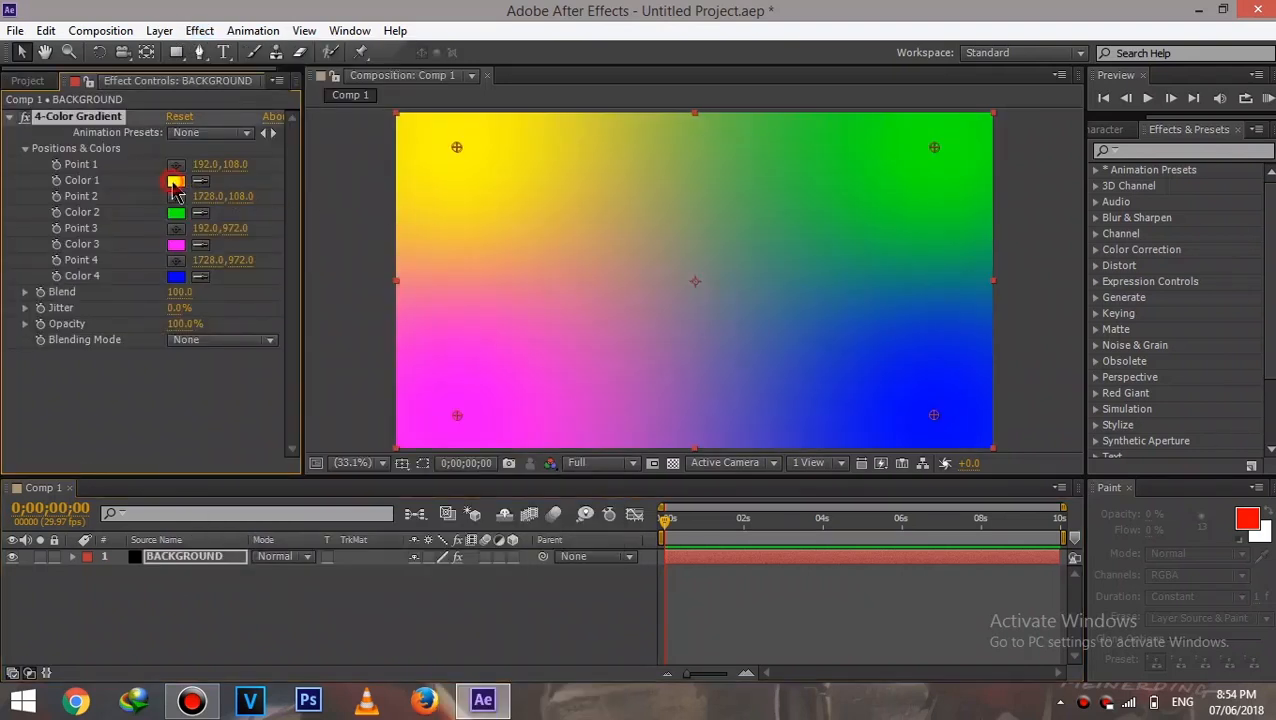
Set Color 1, Color 2 and Color 3 of the gradient to black (000000)
click(175, 181)
drag(242, 433, 360, 600)
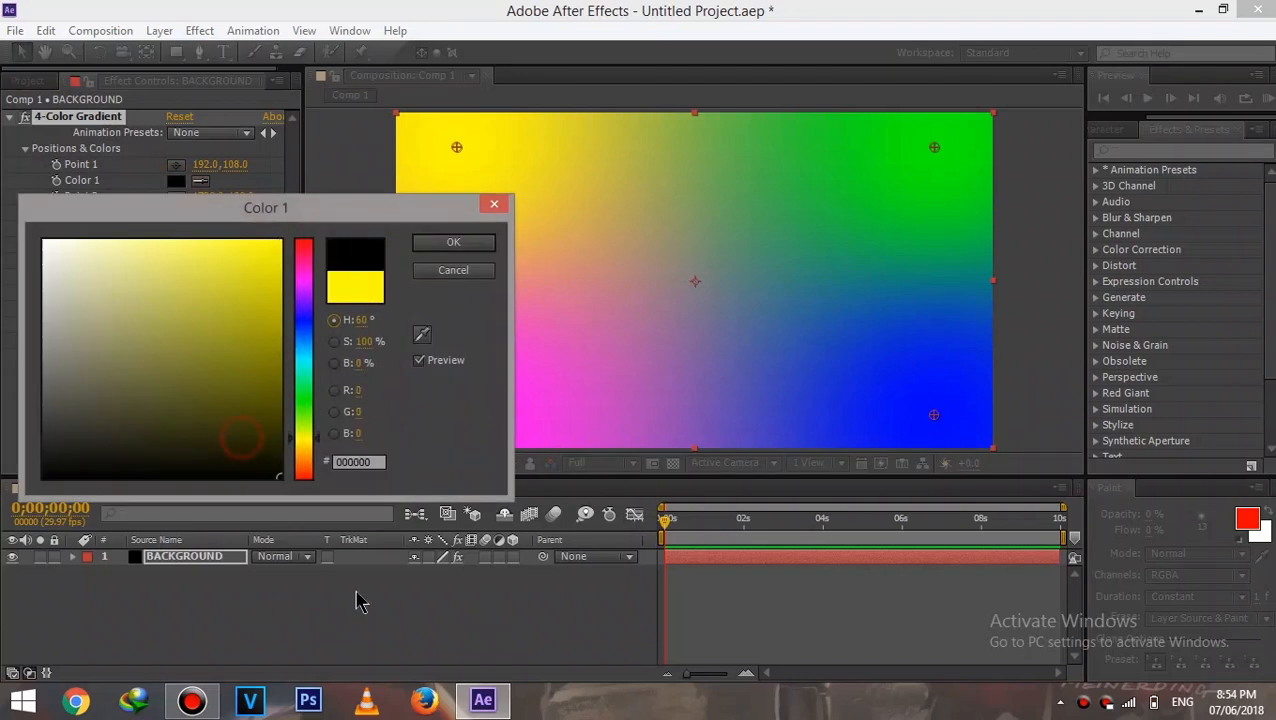
click(455, 246)
click(178, 184)
click(202, 245)
click(179, 213)
click(176, 244)
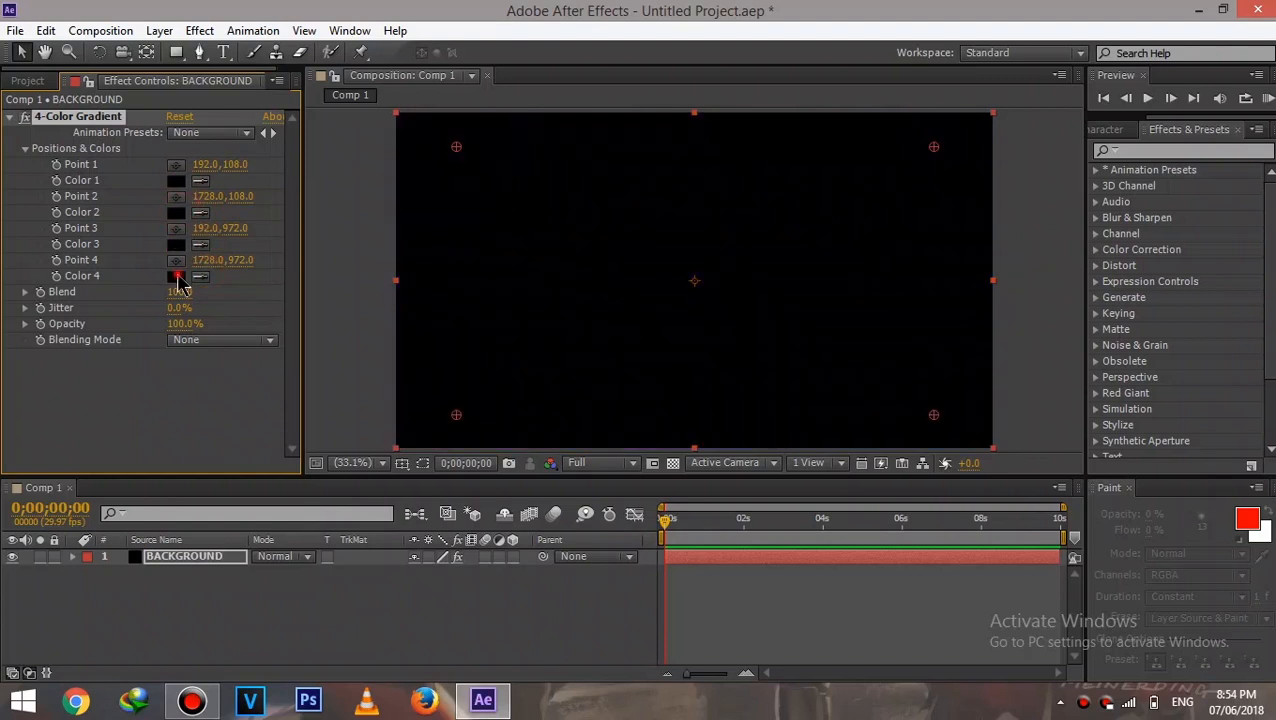
Set Color 4 of the gradient to white (FFFFFF)
click(176, 276)
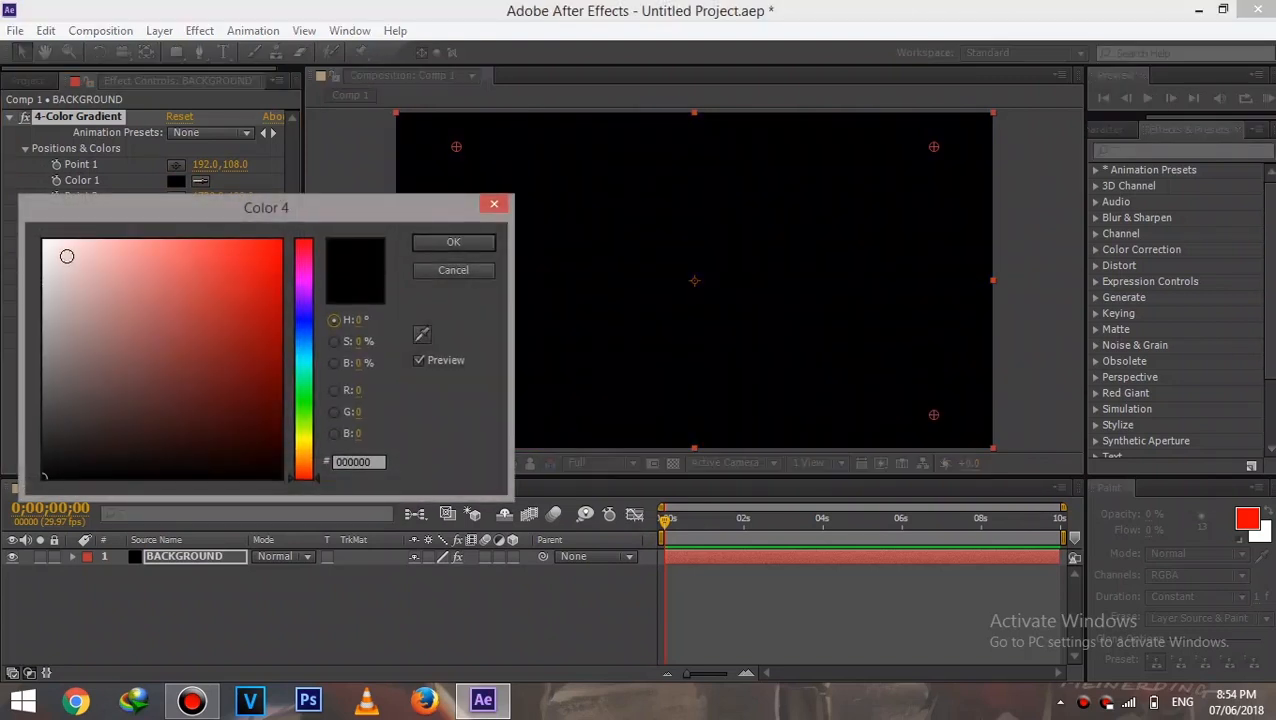
drag(51, 250, 30, 237)
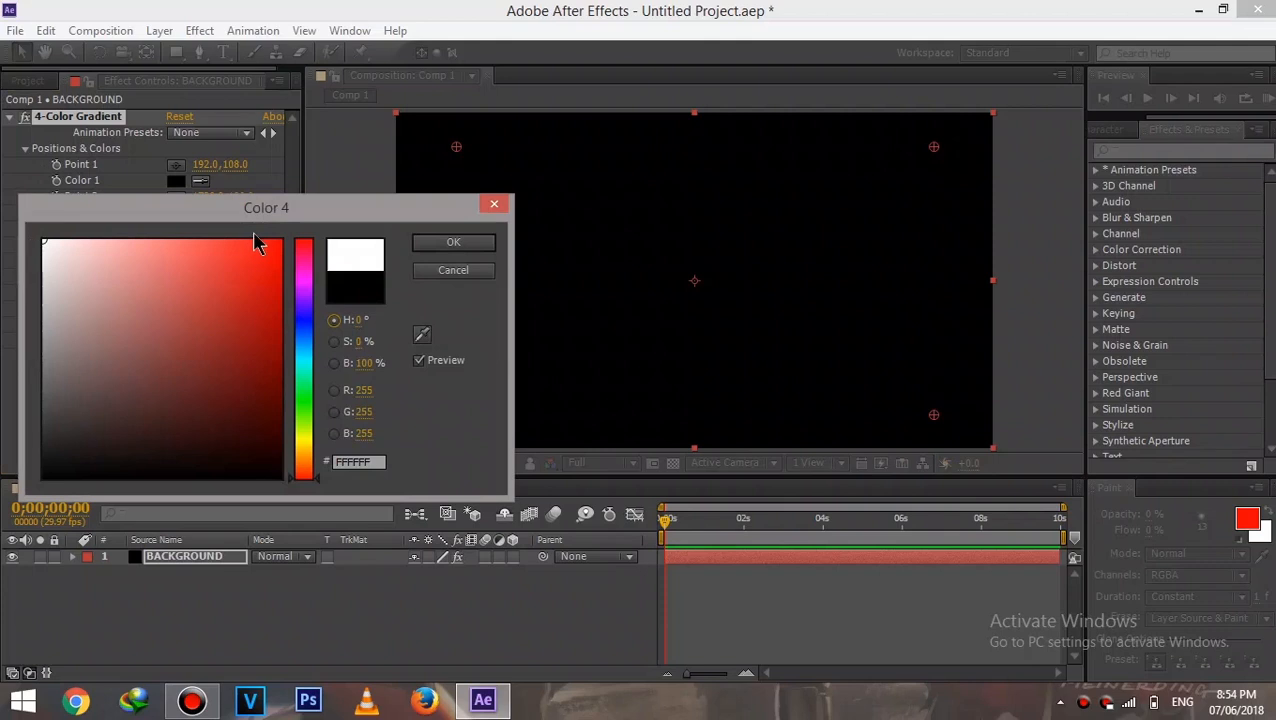
click(428, 247)
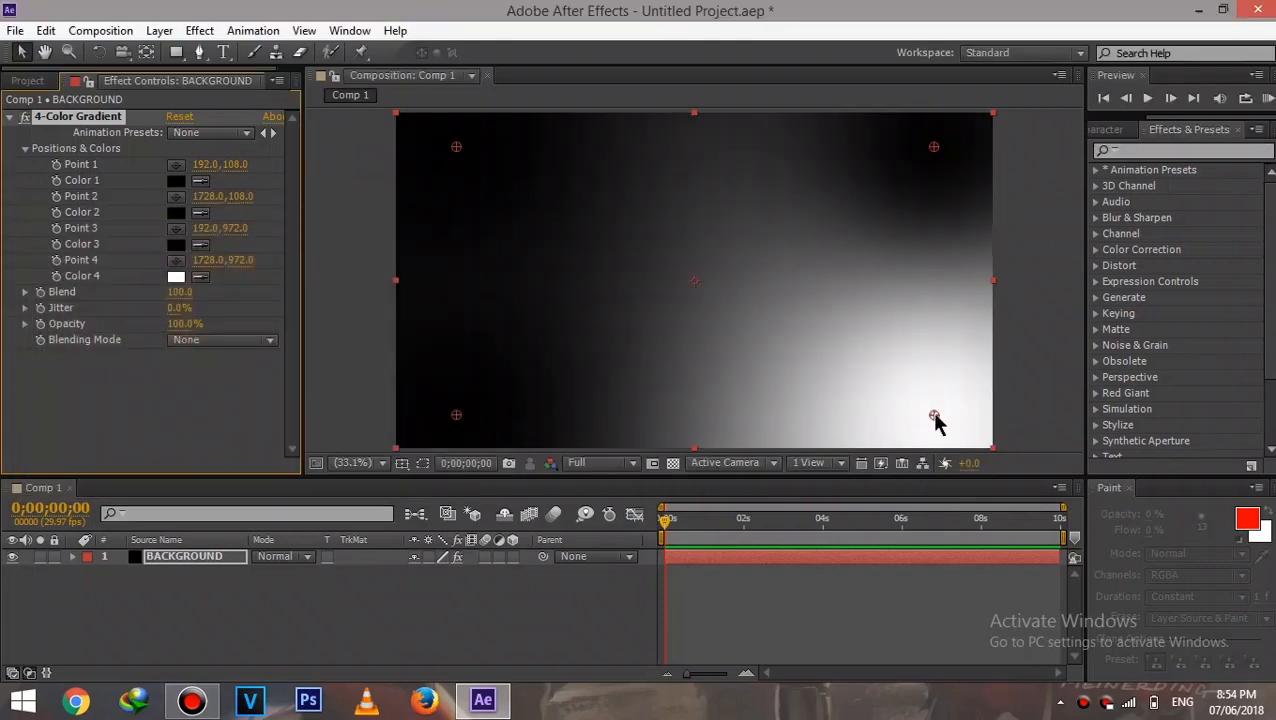
Move gradient Point 4 to the frame centre, about 959, 541, and Point 2 beyond the frame's right edge, about 2162, 536
drag(934, 416, 695, 282)
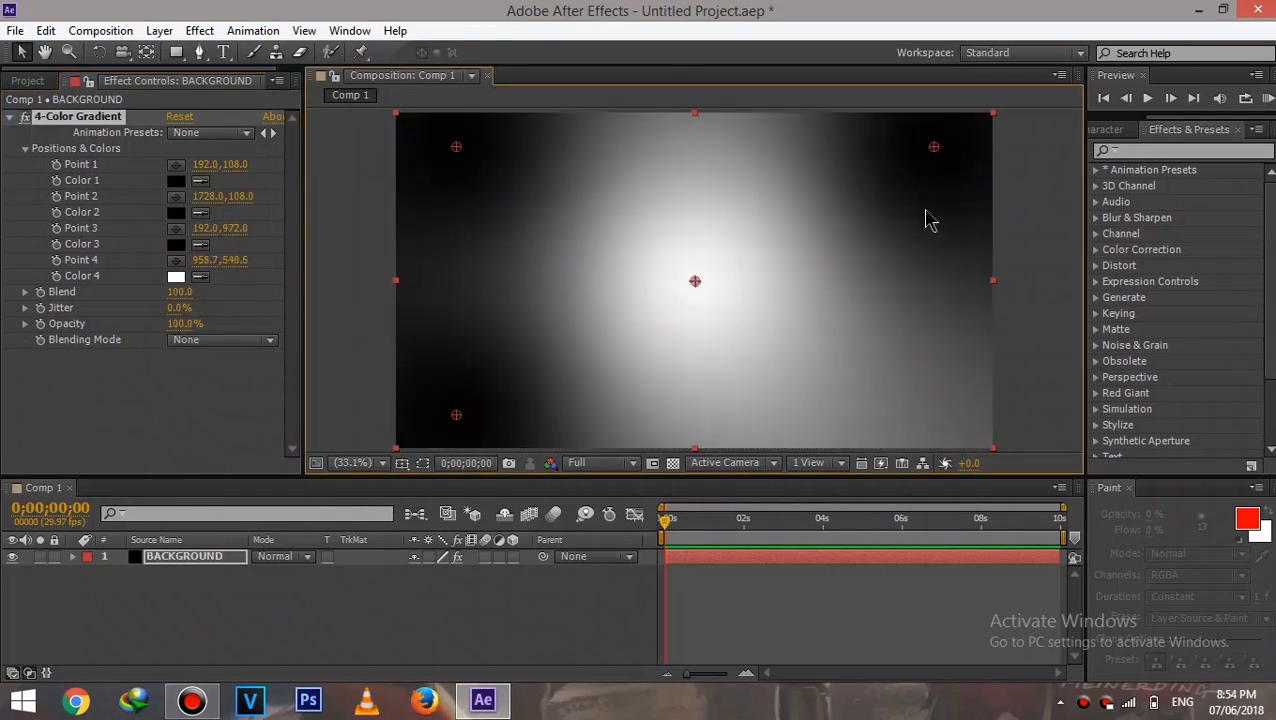
drag(936, 148, 1077, 292)
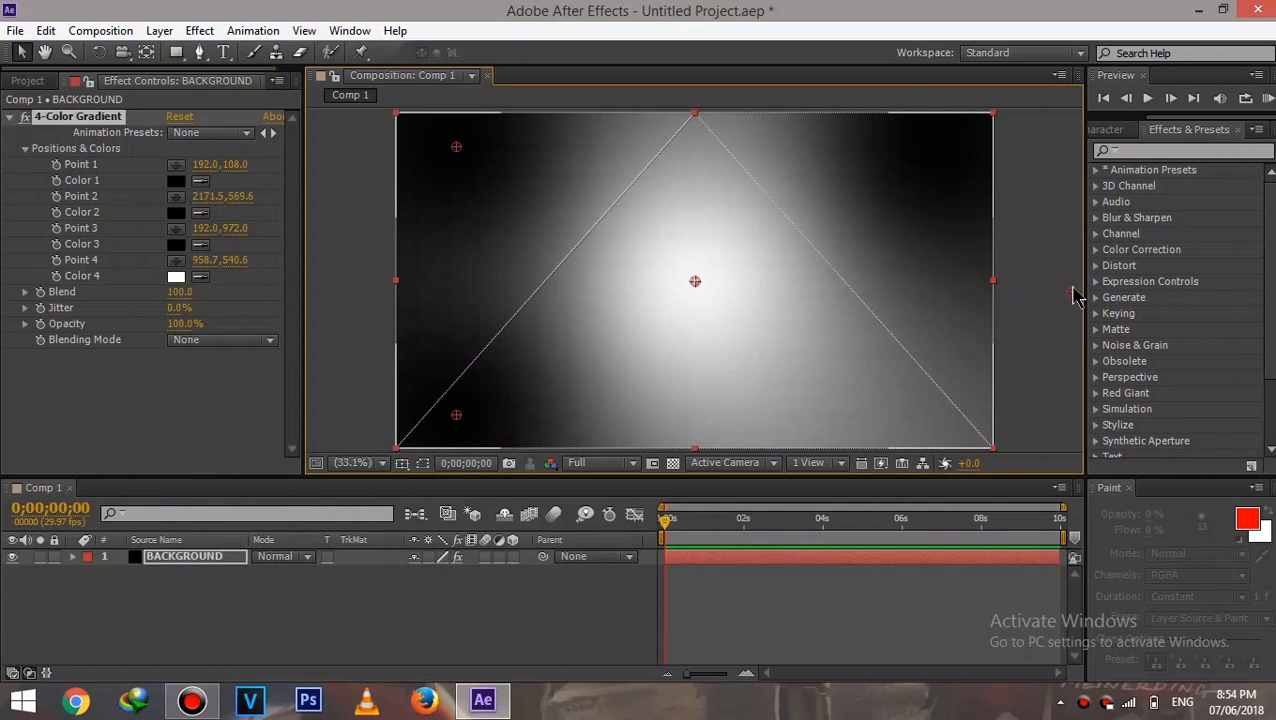
drag(1075, 288, 1073, 287)
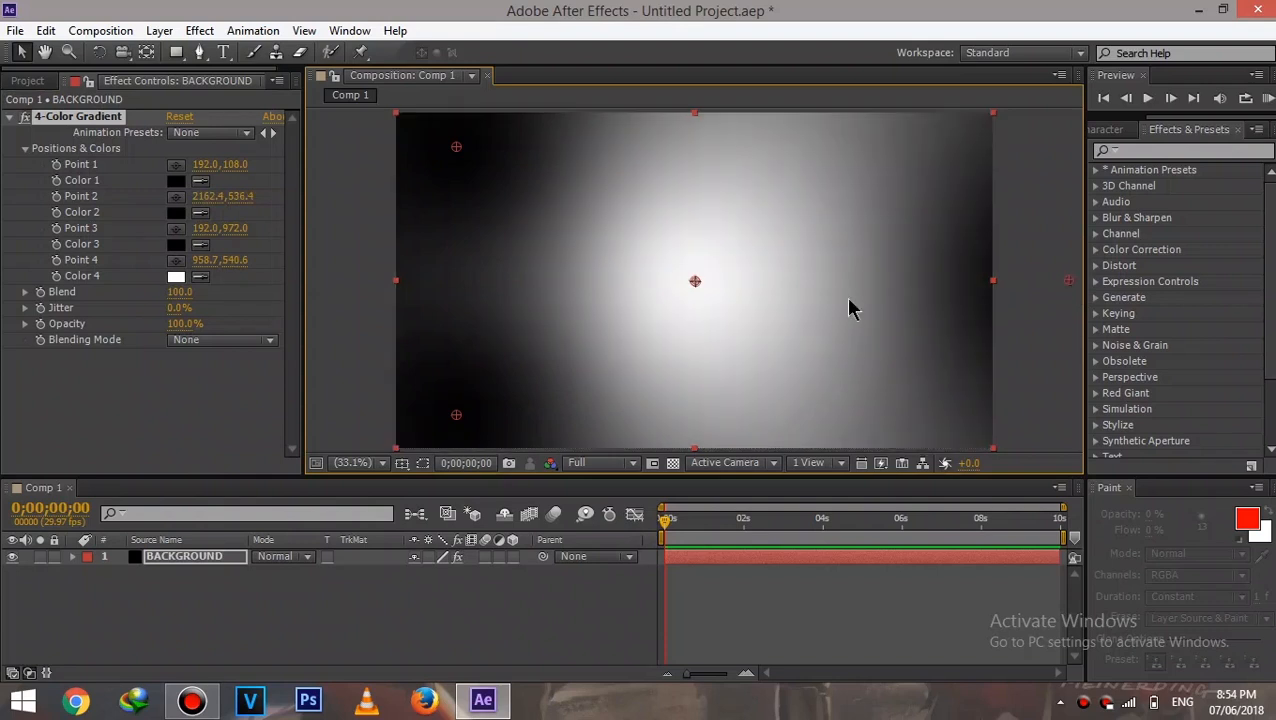
Move gradient Point 1 to about -372, 530 and Point 3 to about -309, 535, beyond the frame's left edge, and deselect the layer
drag(457, 150, 285, 288)
drag(457, 420, 305, 291)
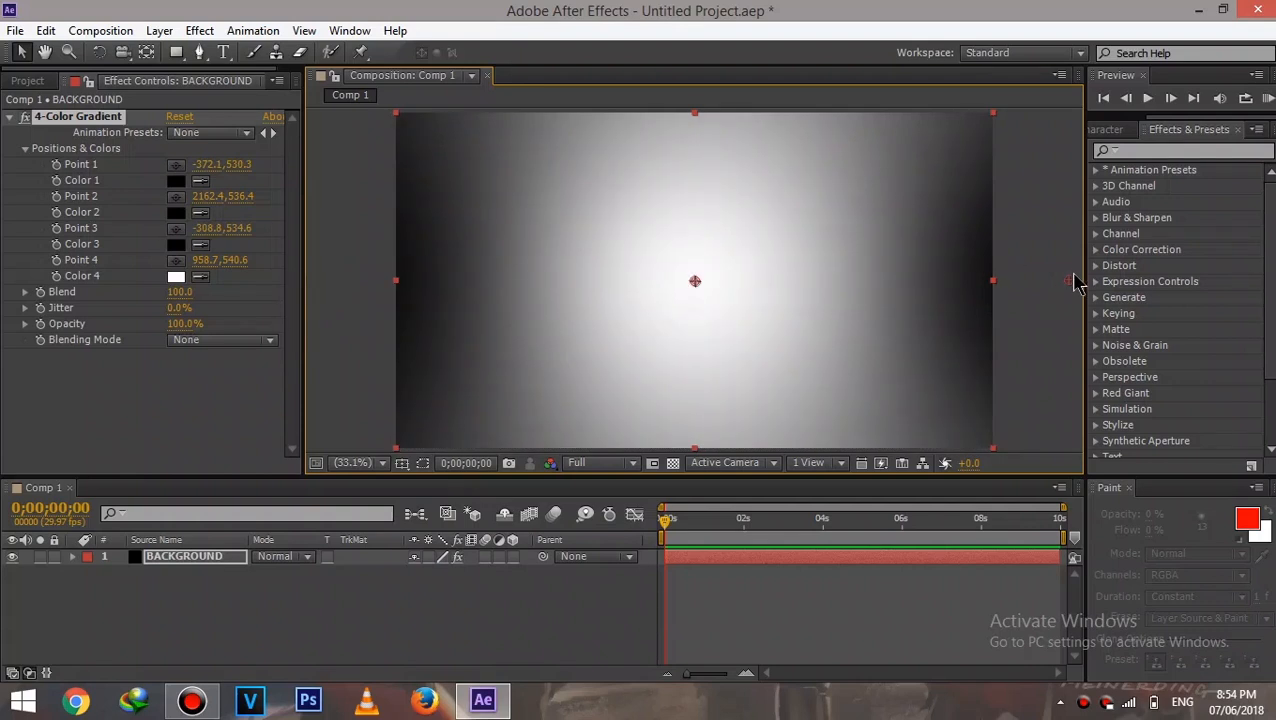
click(1070, 273)
click(777, 262)
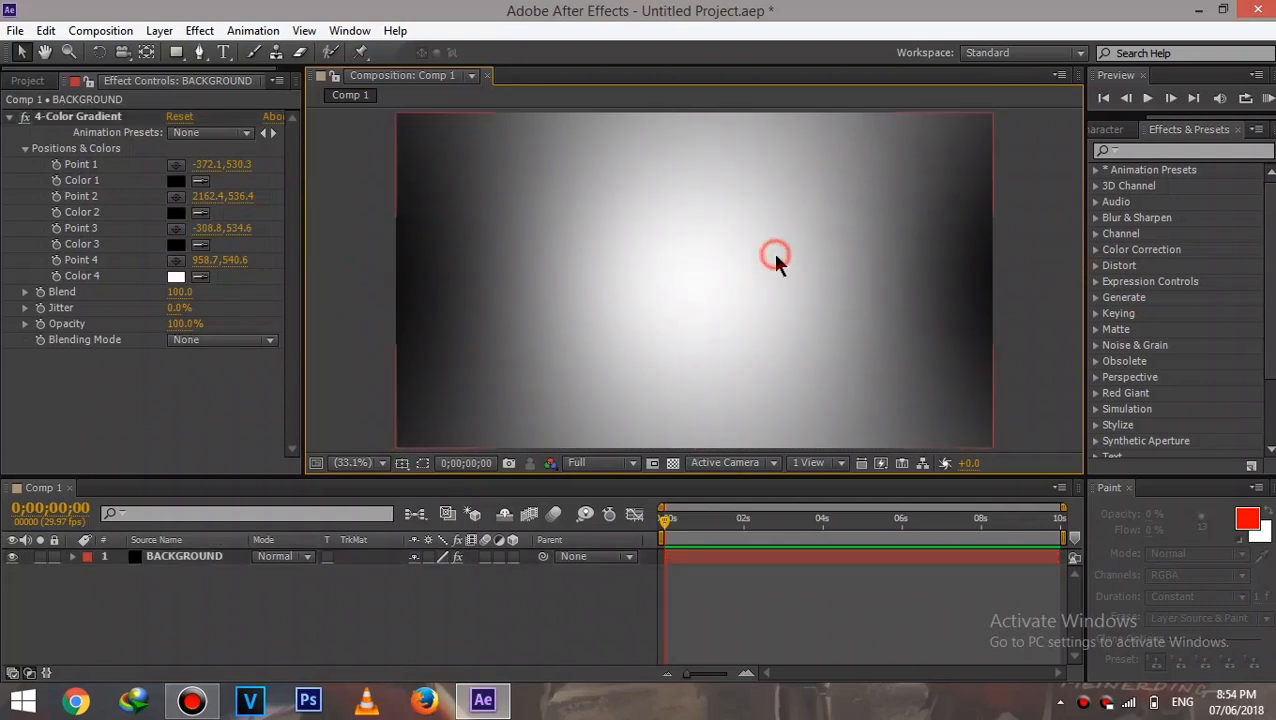
click(1048, 300)
Import the PNG image aa from the Desktop and place it above the BACKGROUND layer in Comp 1
click(28, 81)
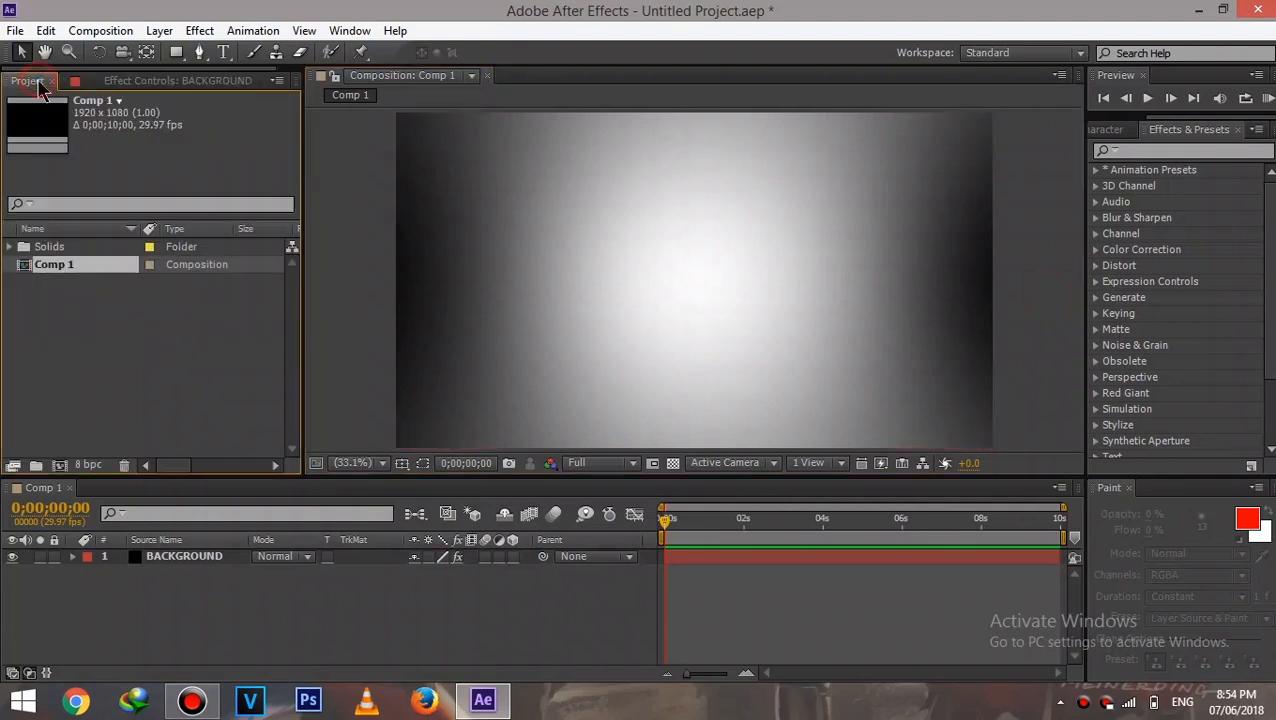
click(141, 373)
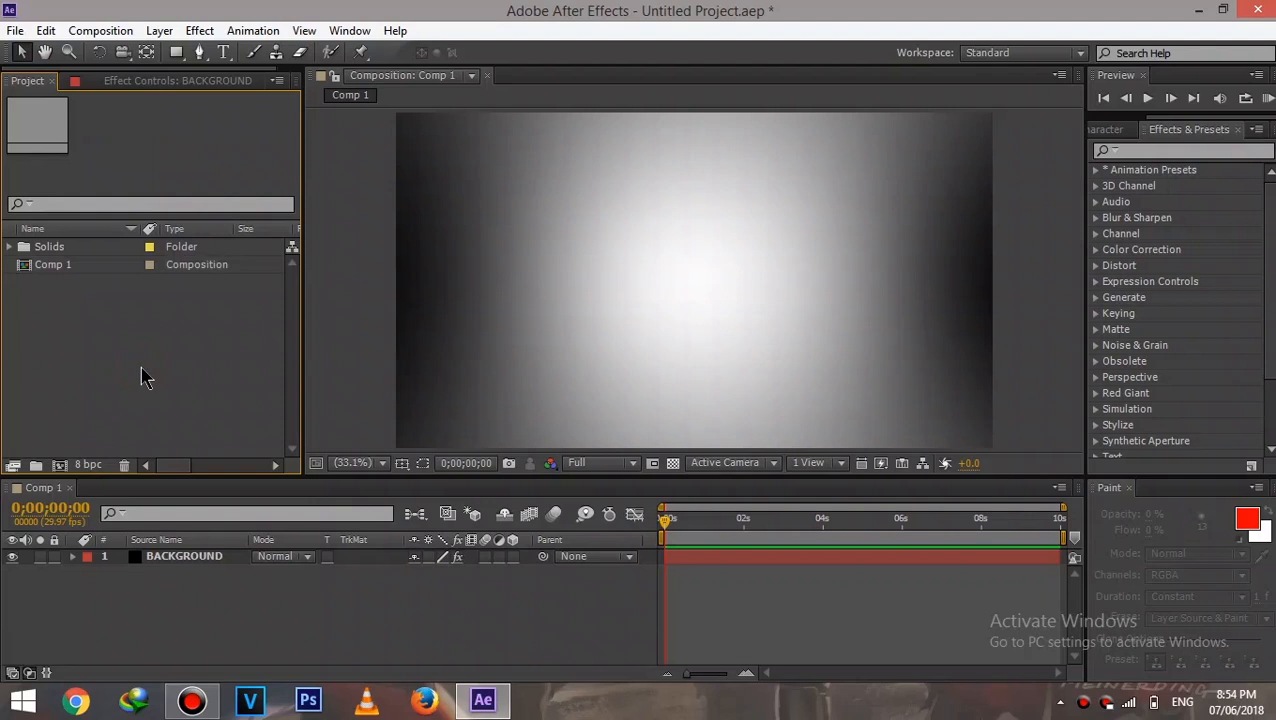
right_click(145, 377)
mouse_move(228, 445)
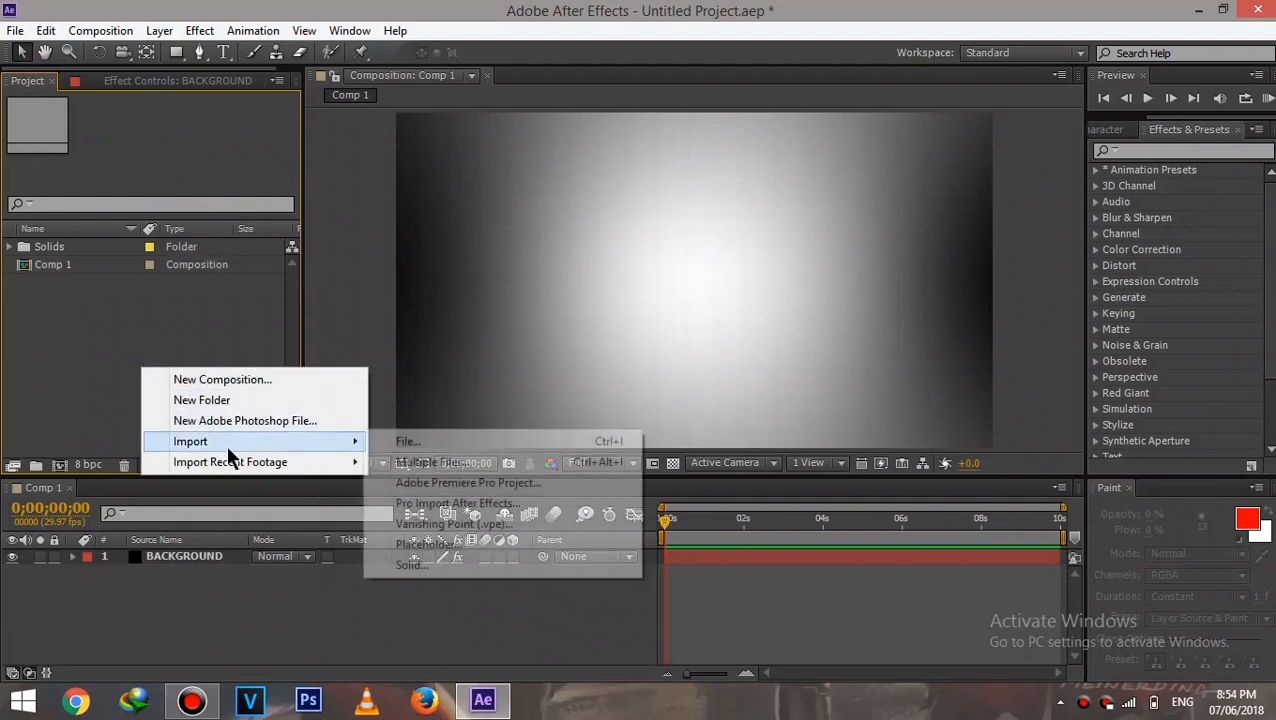
click(442, 441)
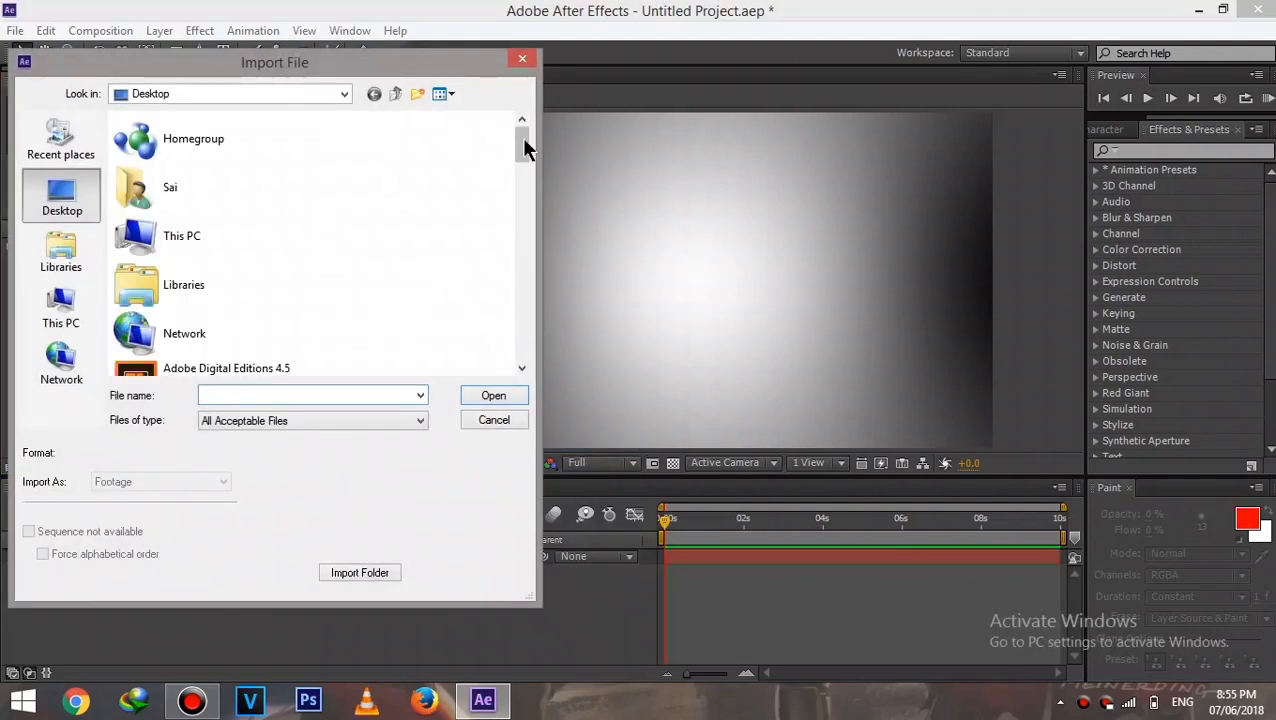
drag(525, 148, 511, 228)
click(168, 210)
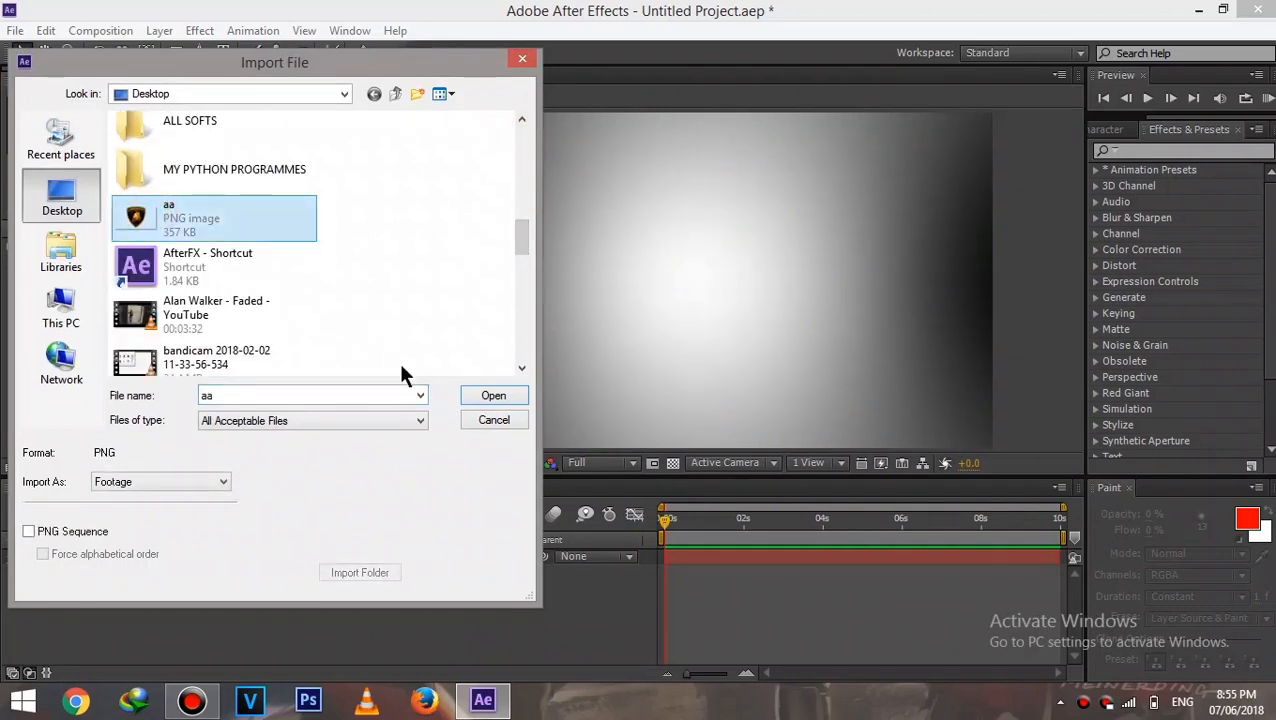
click(476, 397)
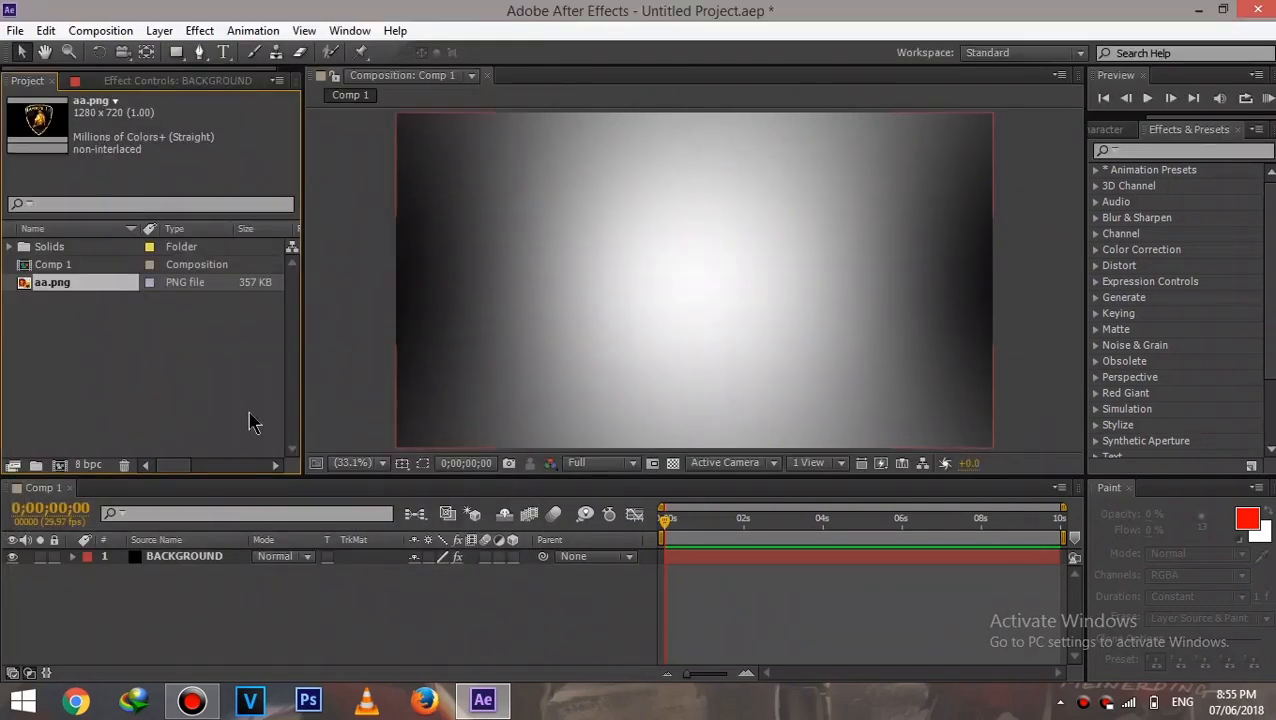
drag(70, 293, 183, 566)
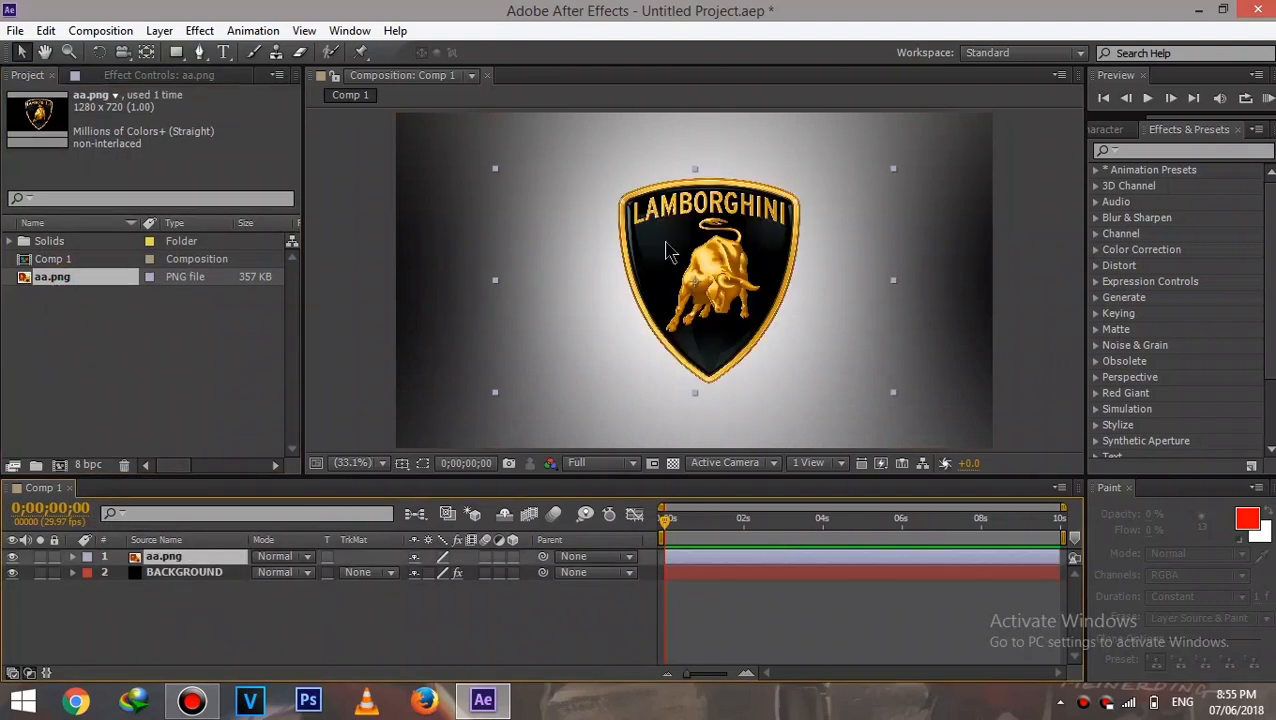
click(321, 614)
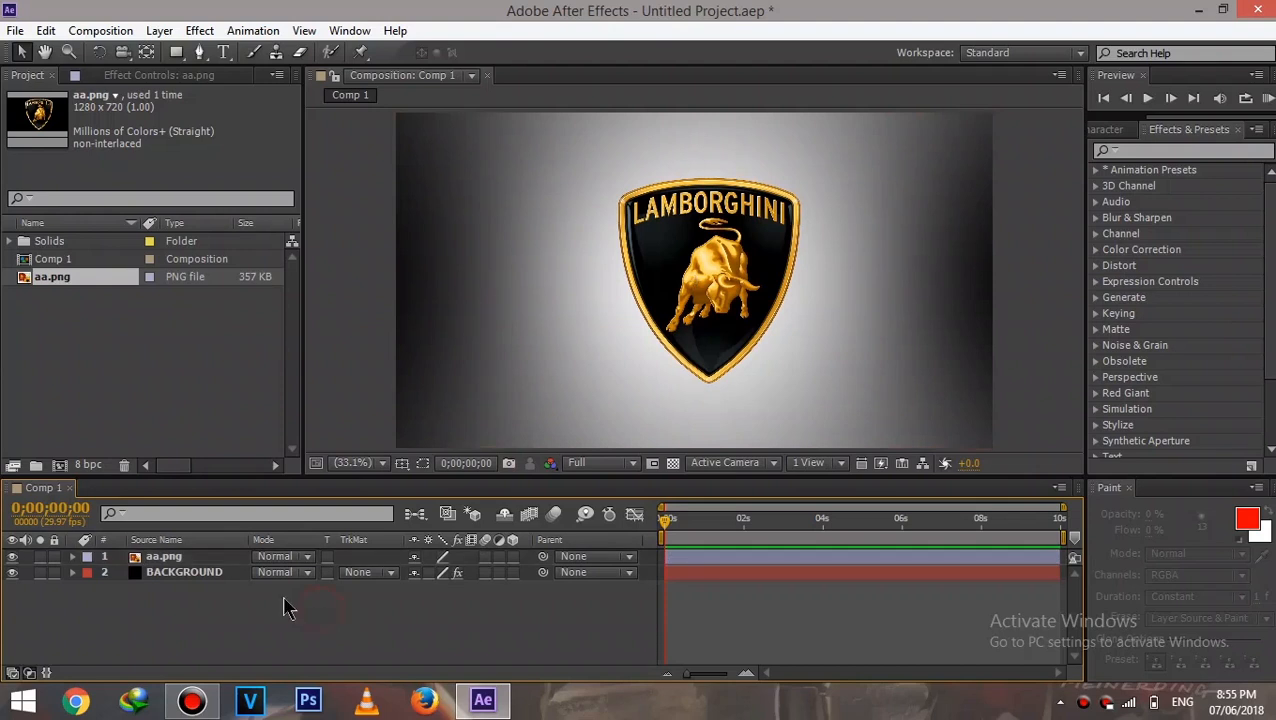
Pre-compose the aa.png layer as a new composition named logo1, leaving all attributes in Comp 1
click(170, 556)
right_click(165, 557)
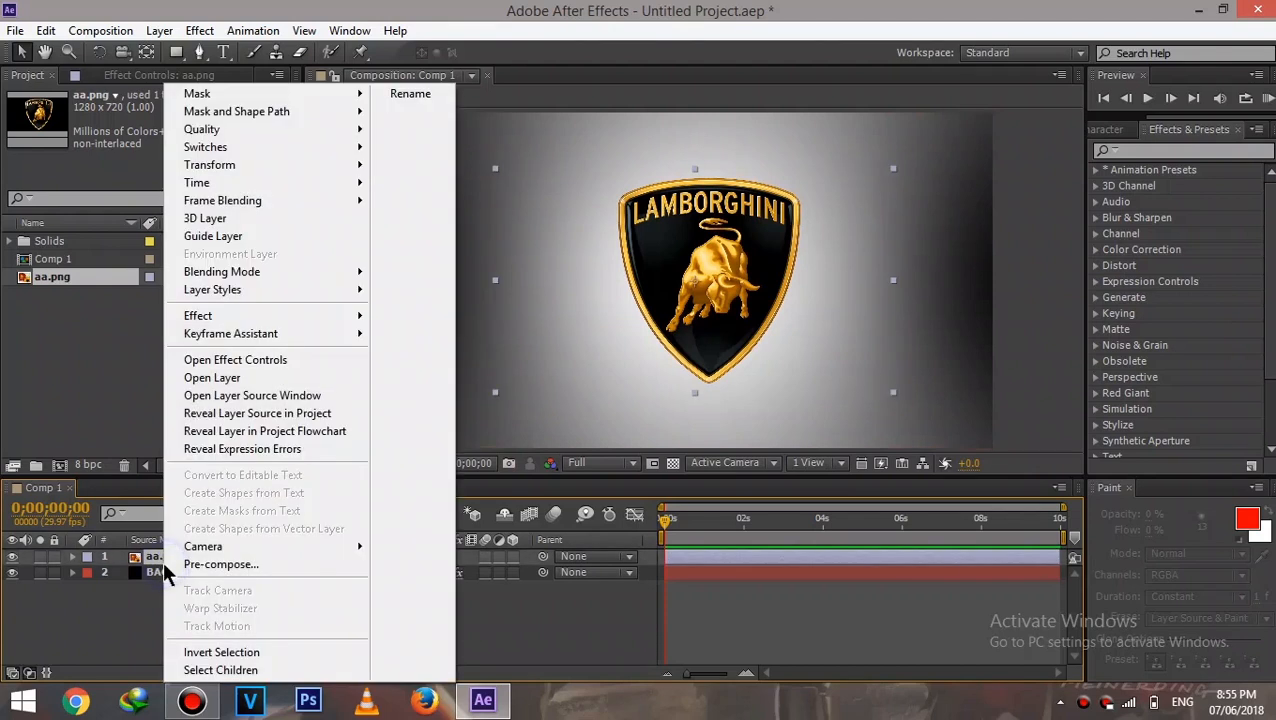
click(203, 566)
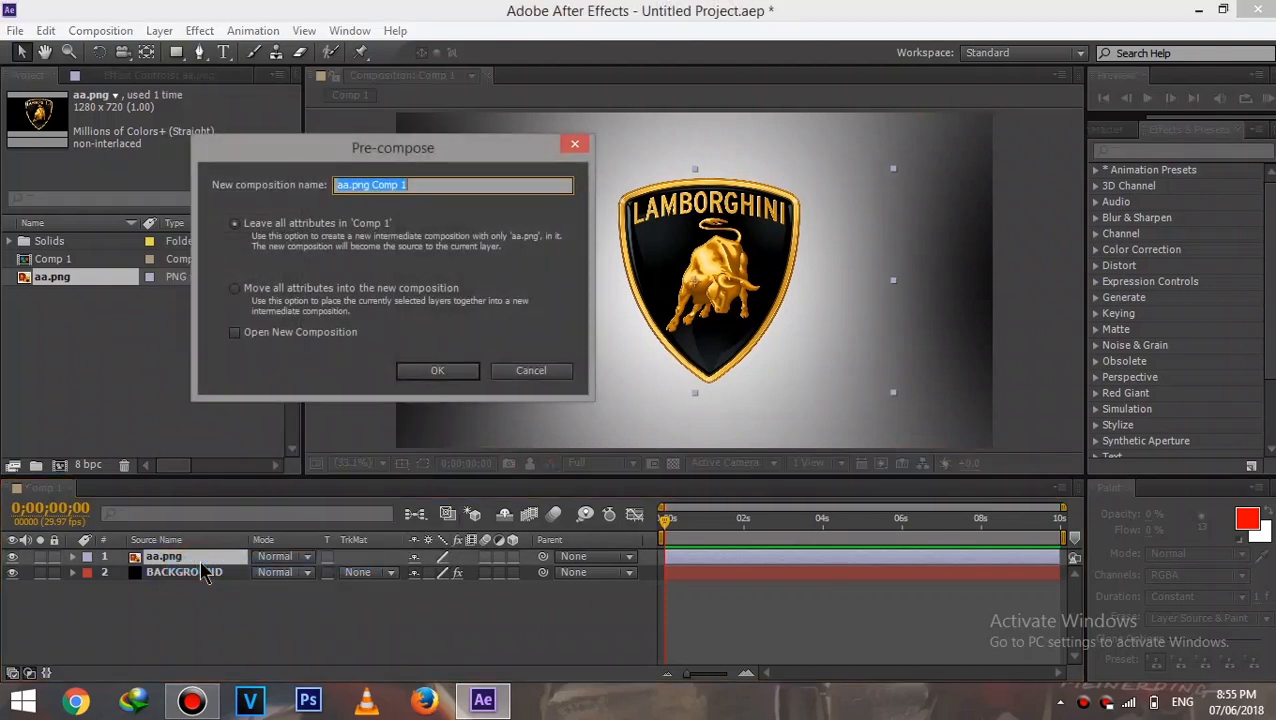
key(BackSpace)
key(Return)
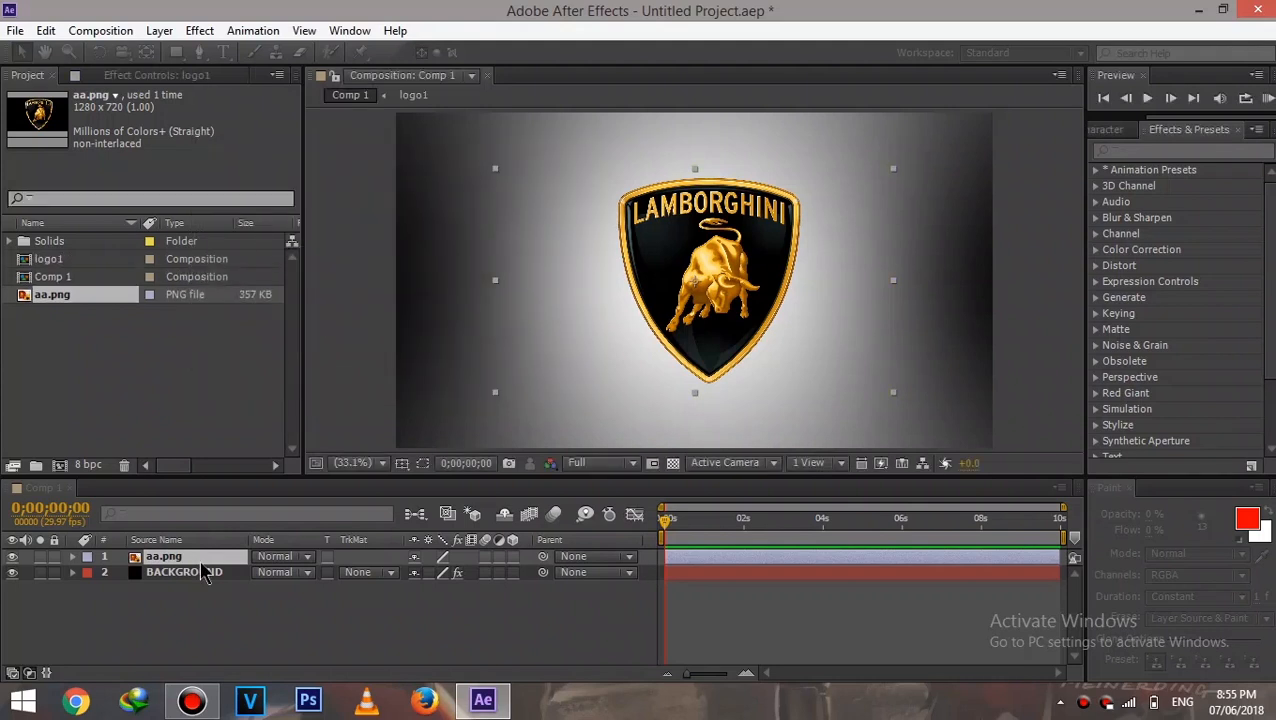
Inside logo1, pre-compose aa.png as logo2 with all attributes left in logo1, then view logo2 and return to logo1
double_click(200, 560)
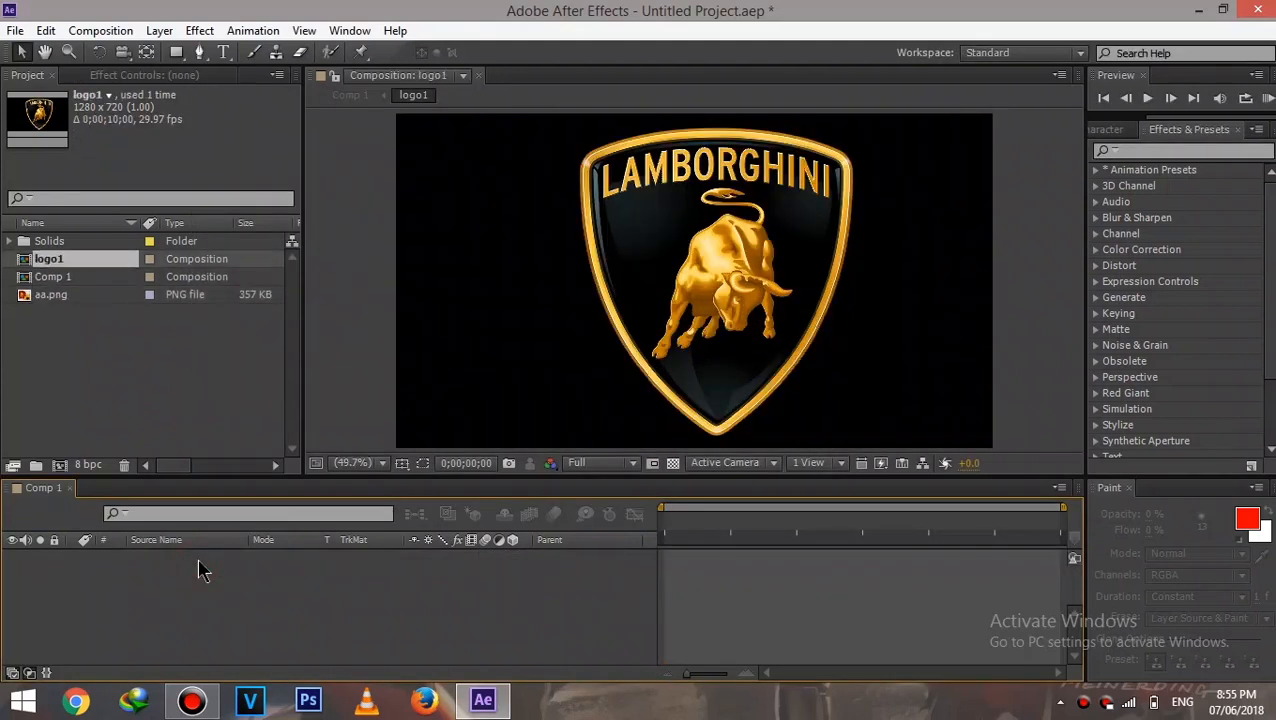
click(155, 560)
right_click(155, 562)
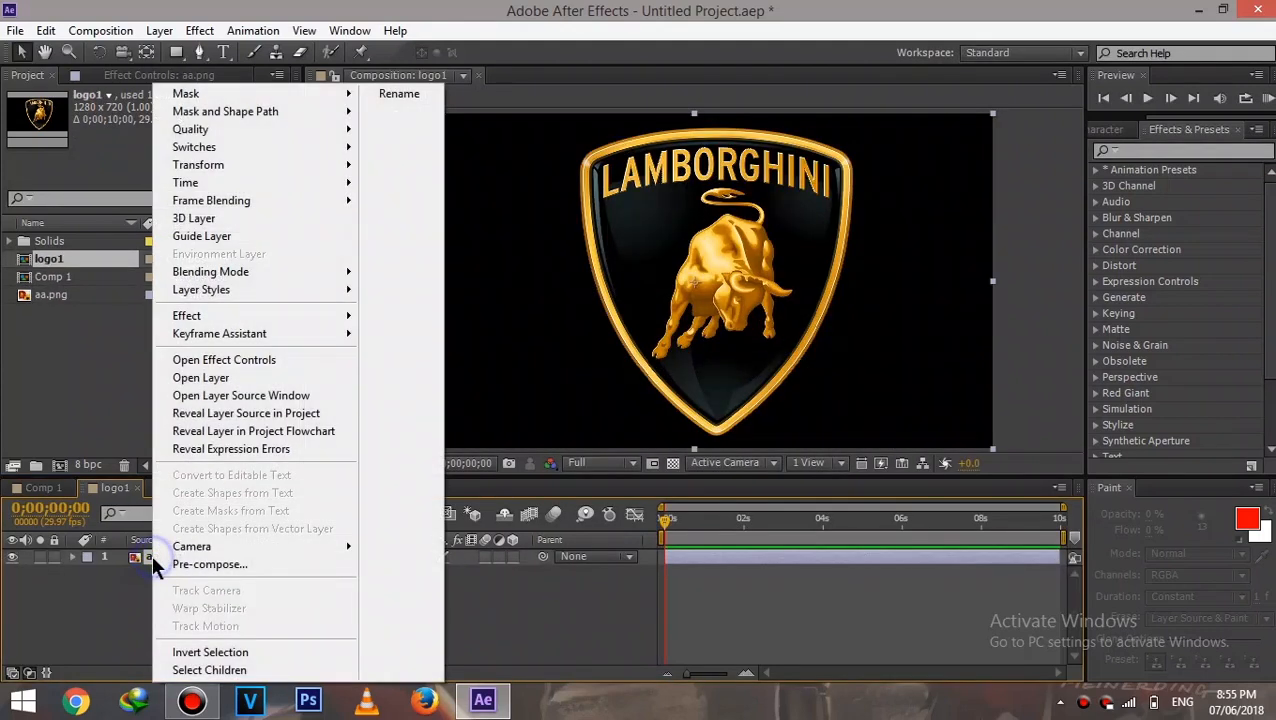
click(188, 564)
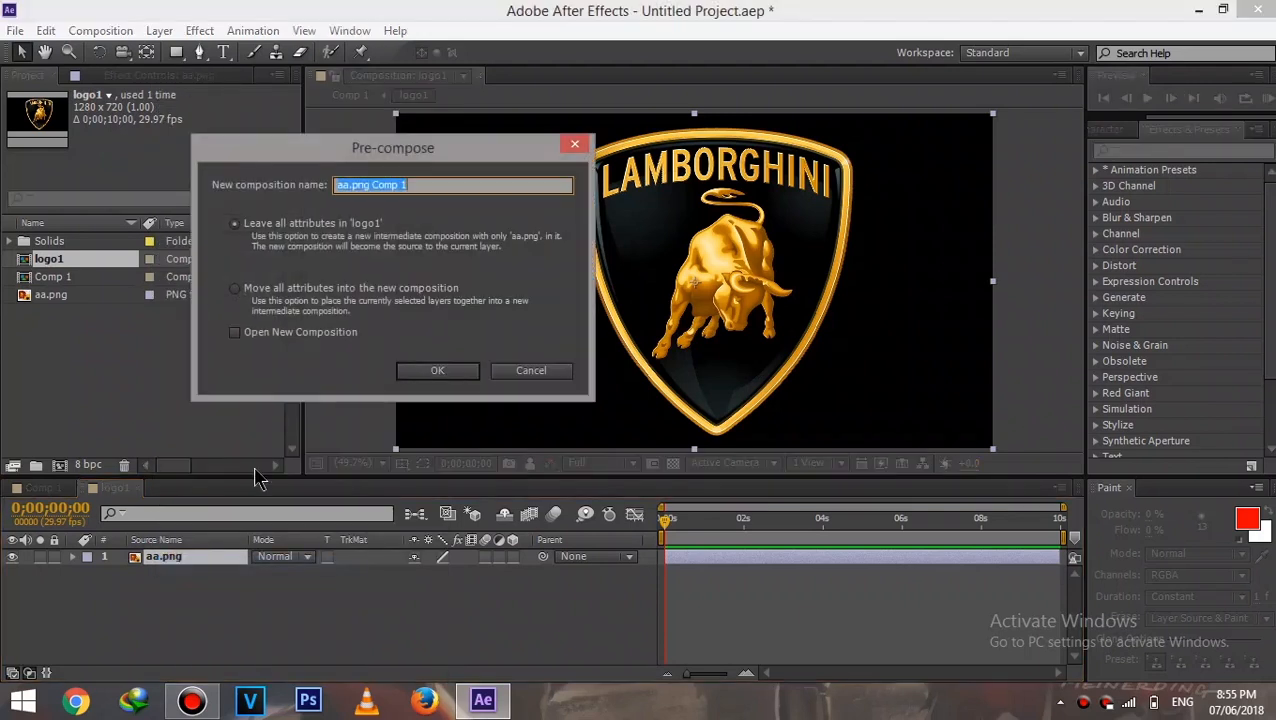
text(logo2)
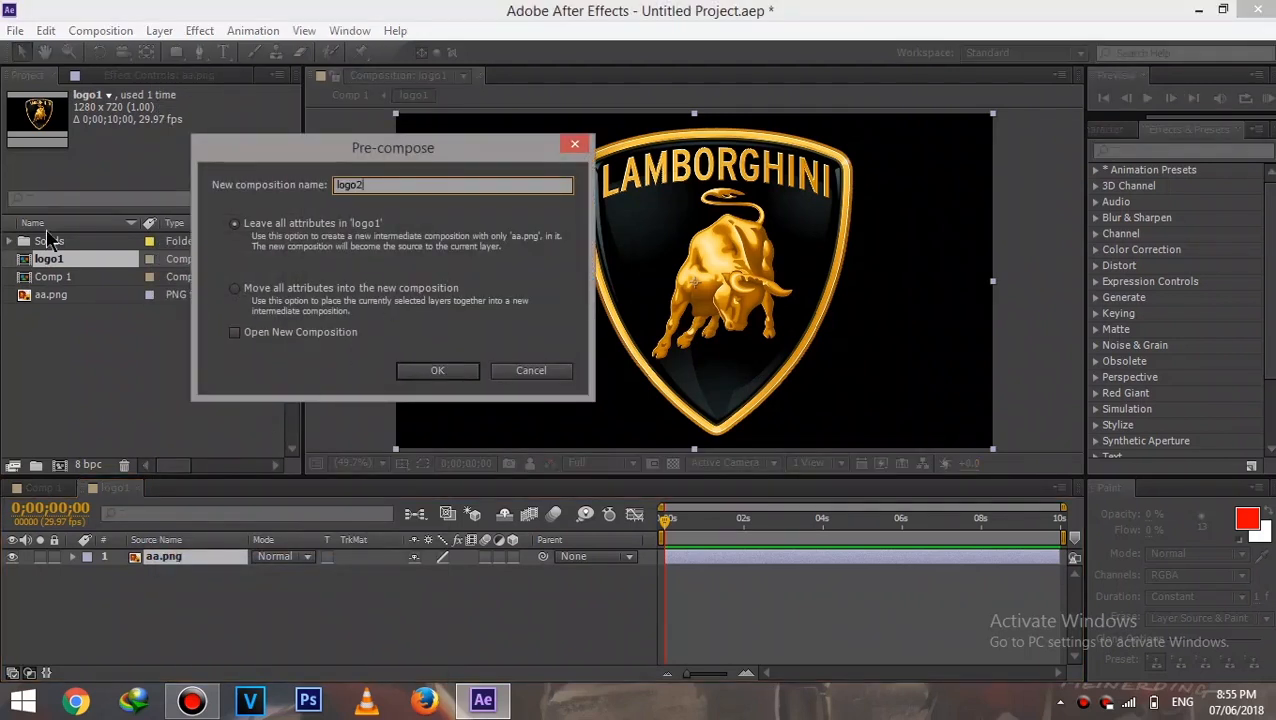
click(236, 230)
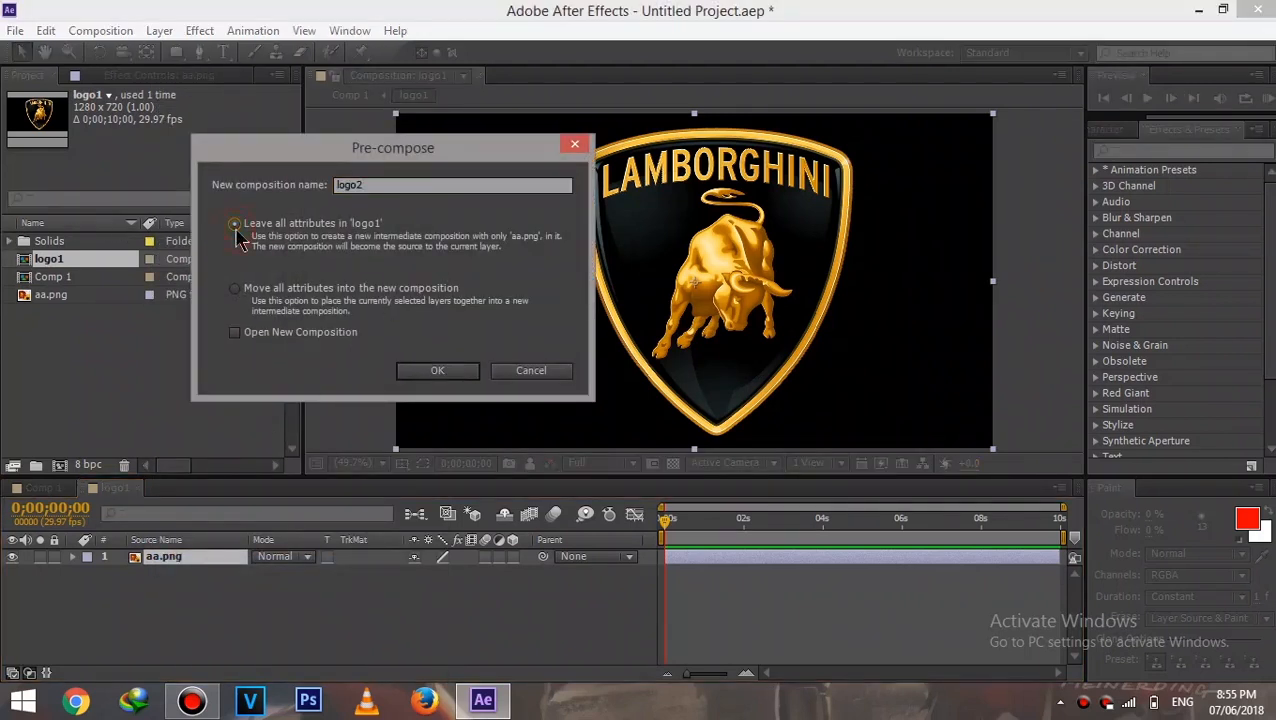
click(440, 370)
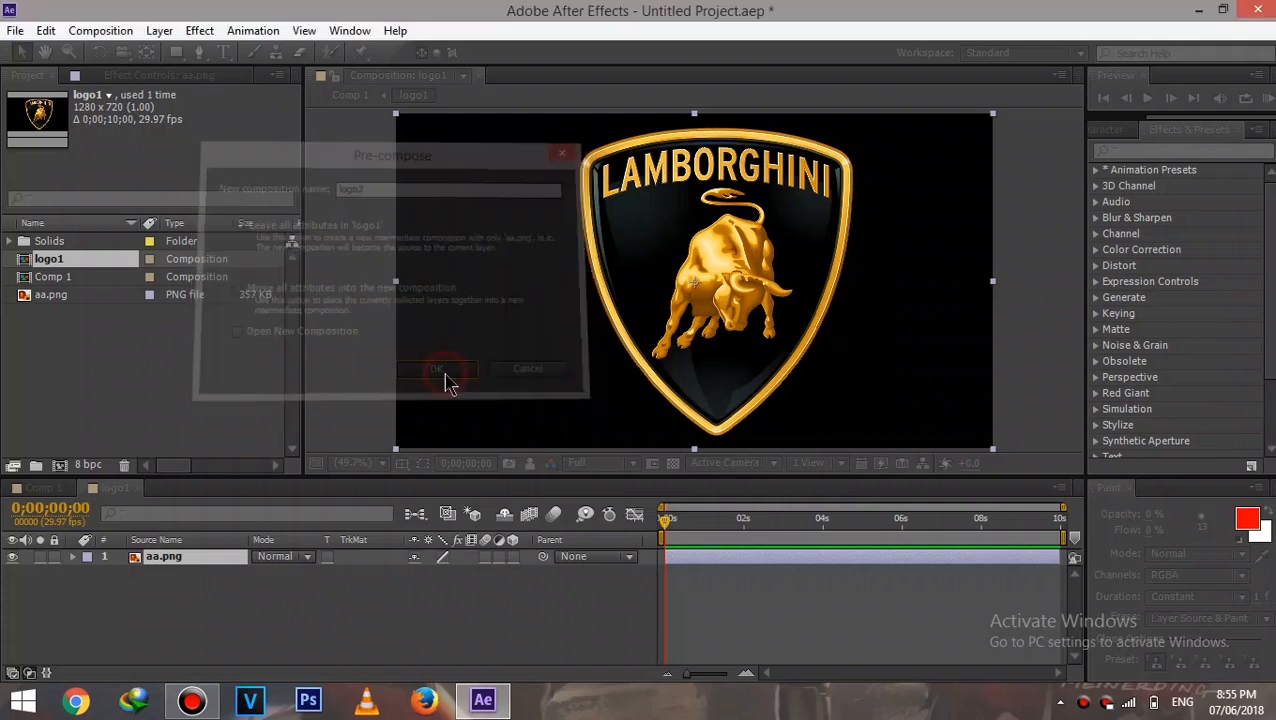
double_click(150, 560)
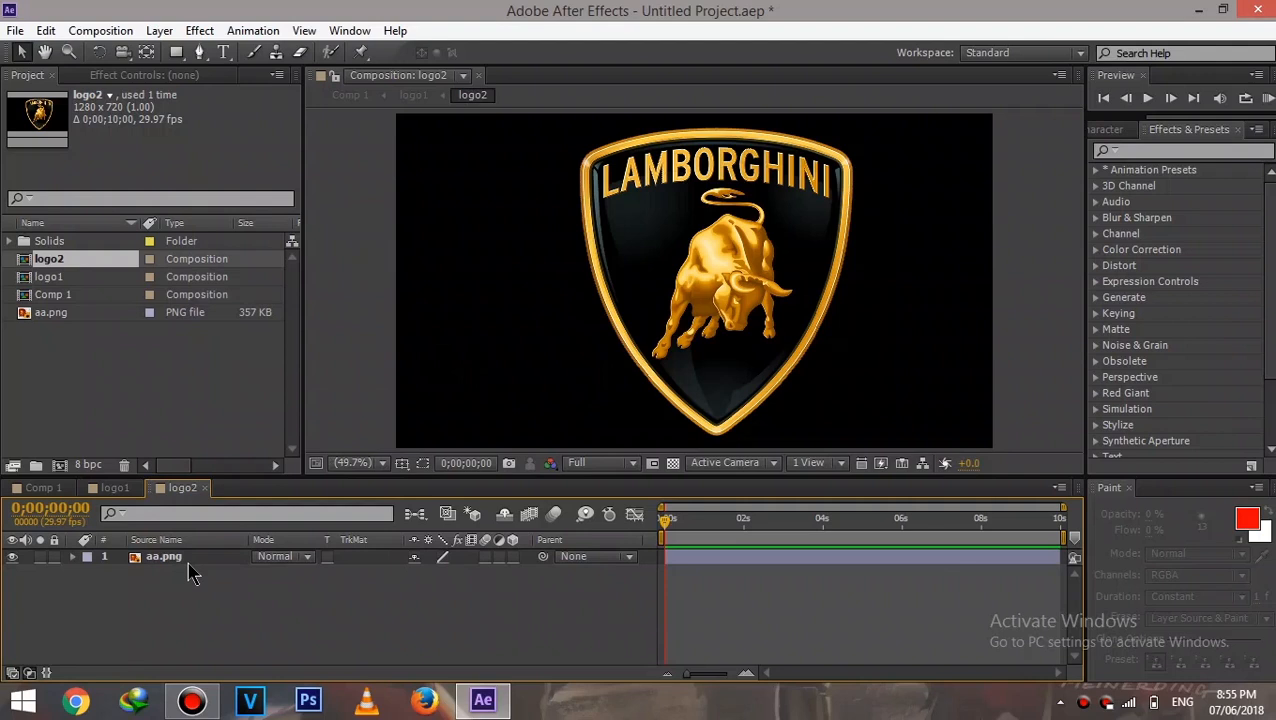
click(115, 489)
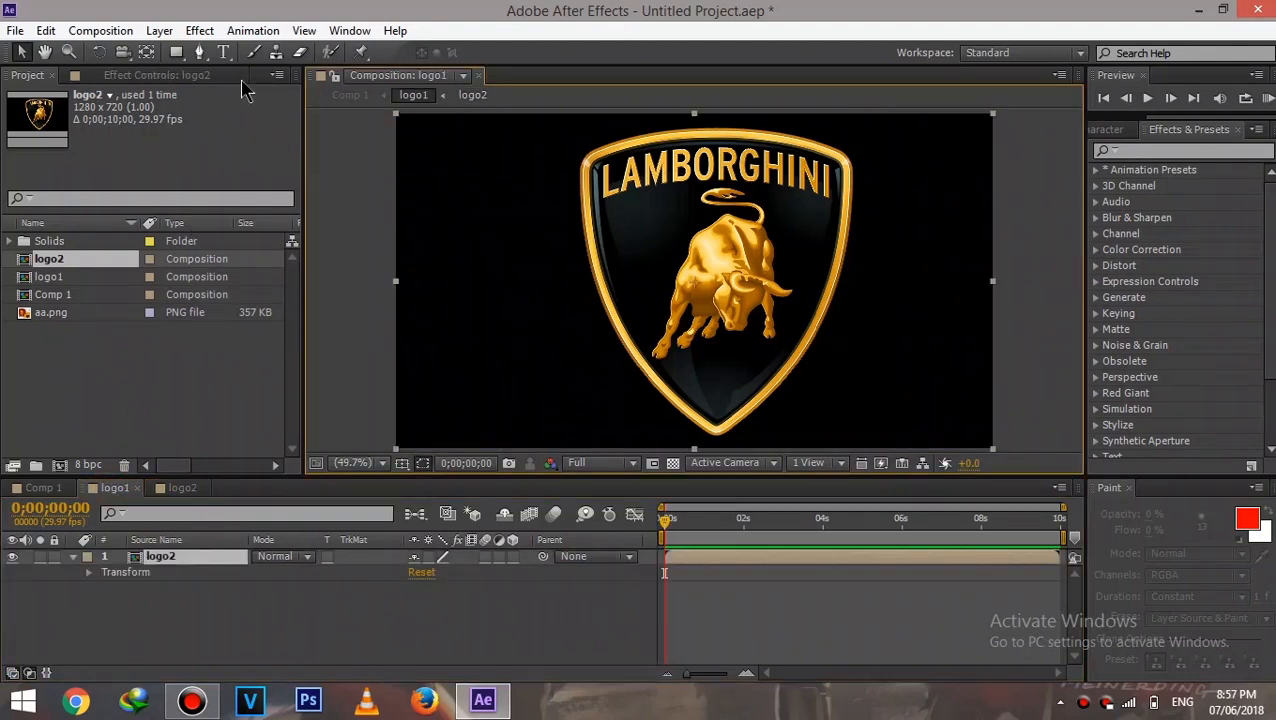
Draw a tall, narrow rectangular mask on the logo2 layer in logo1, outside the frame's left edge
click(177, 53)
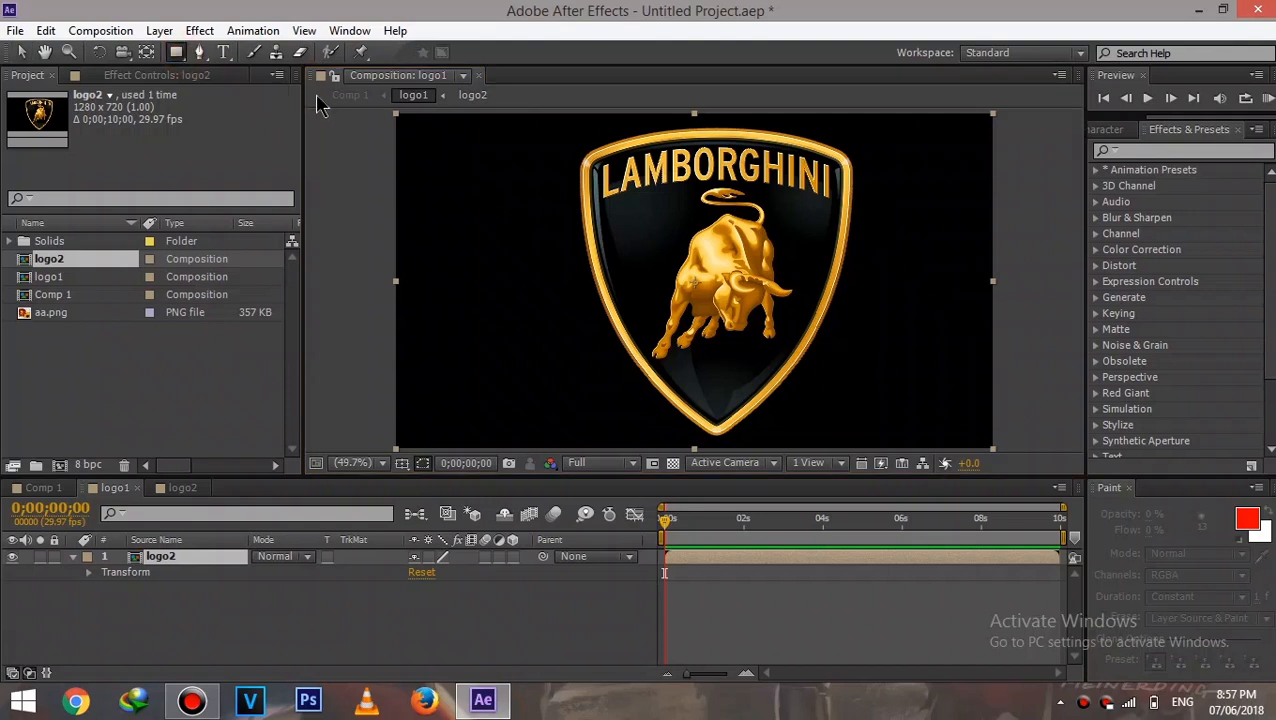
click(366, 466)
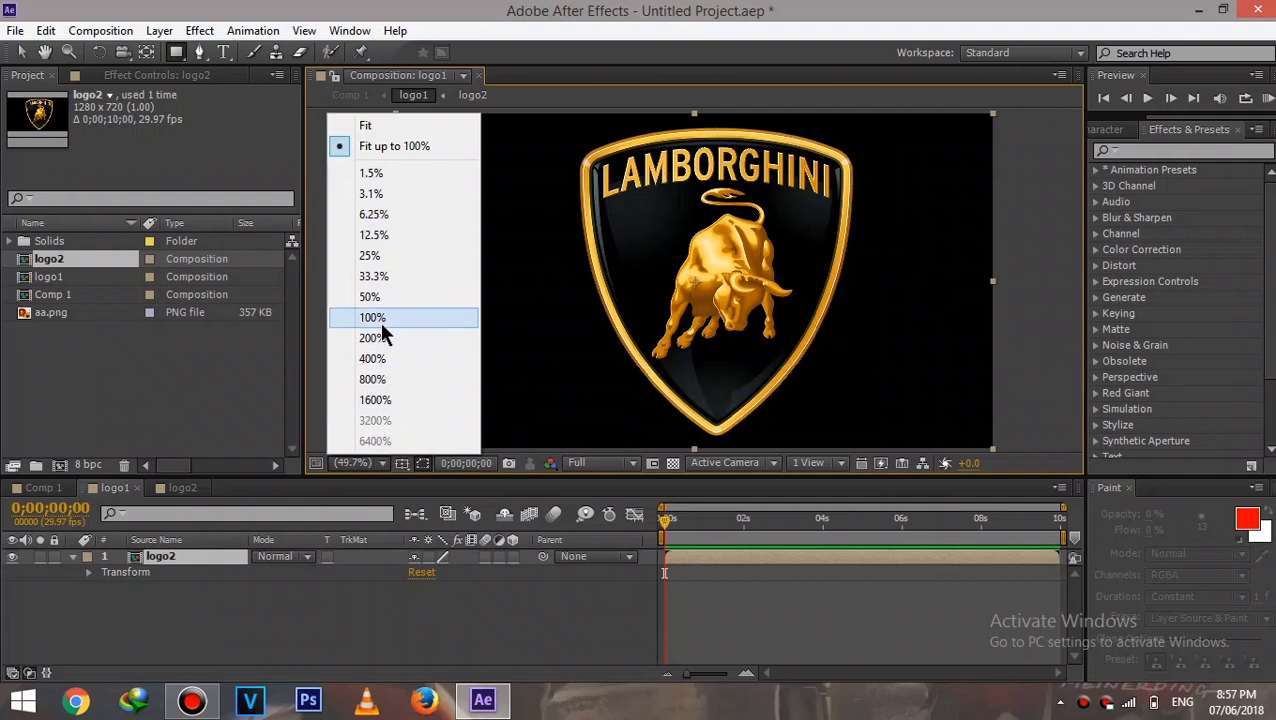
click(398, 278)
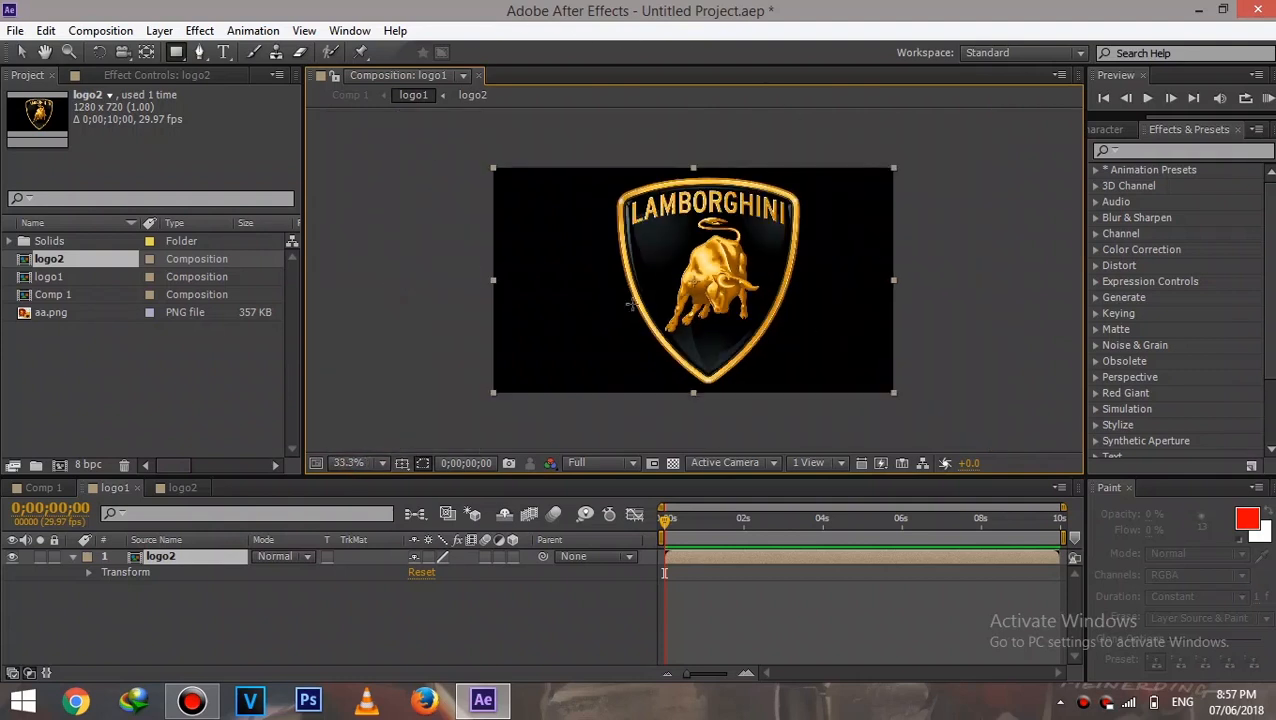
click(428, 130)
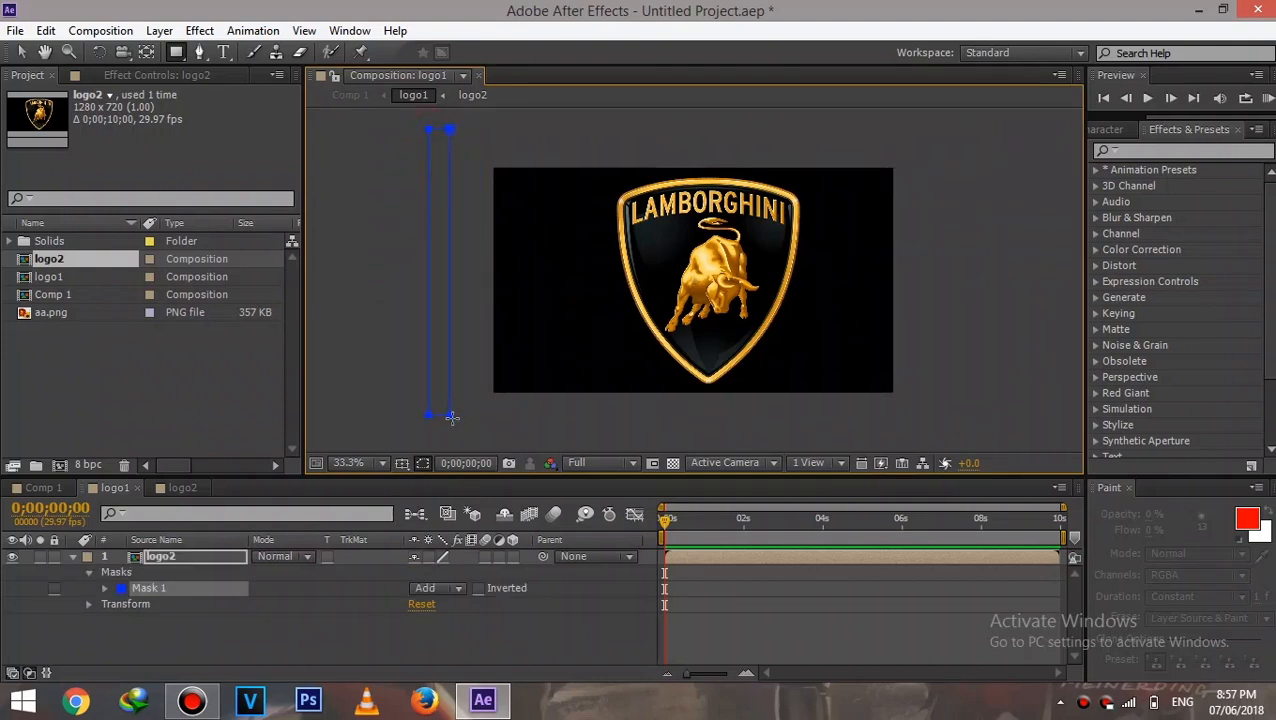
click(456, 421)
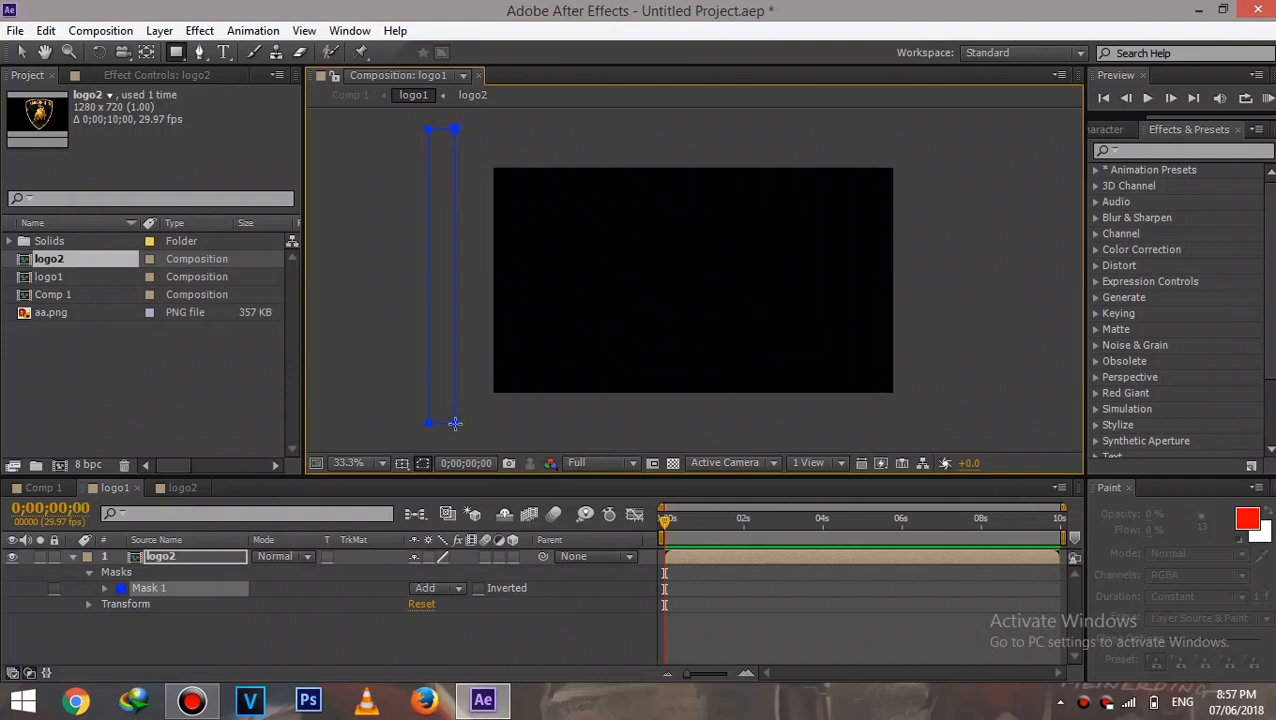
Try the strip mask over the middle of the logo, check it in Comp 1 and return to logo1
click(21, 52)
click(453, 130)
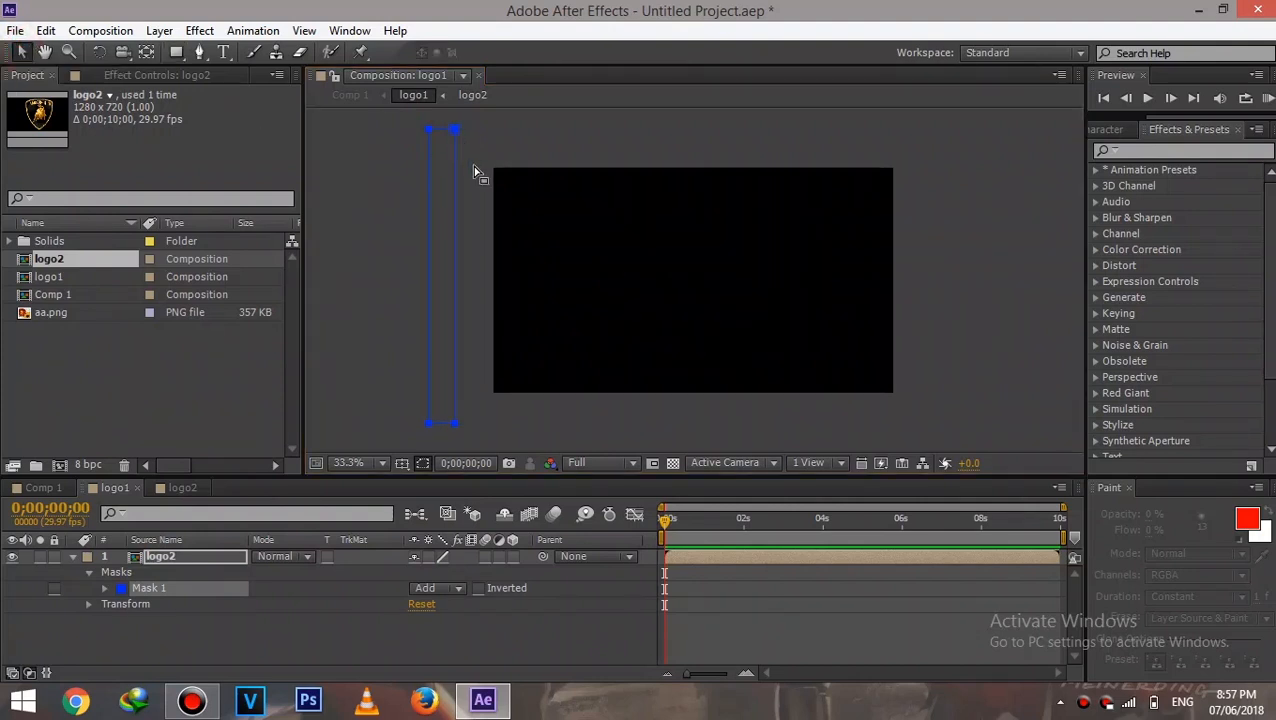
double_click(456, 163)
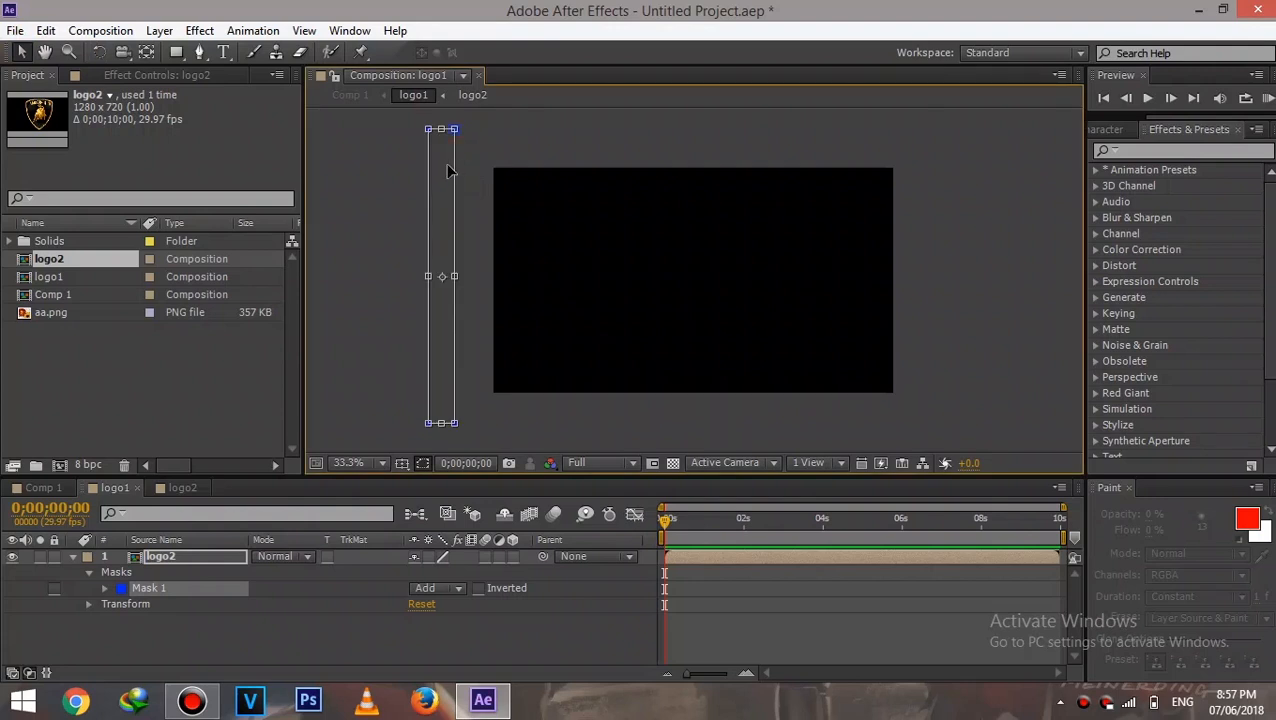
drag(441, 172, 698, 174)
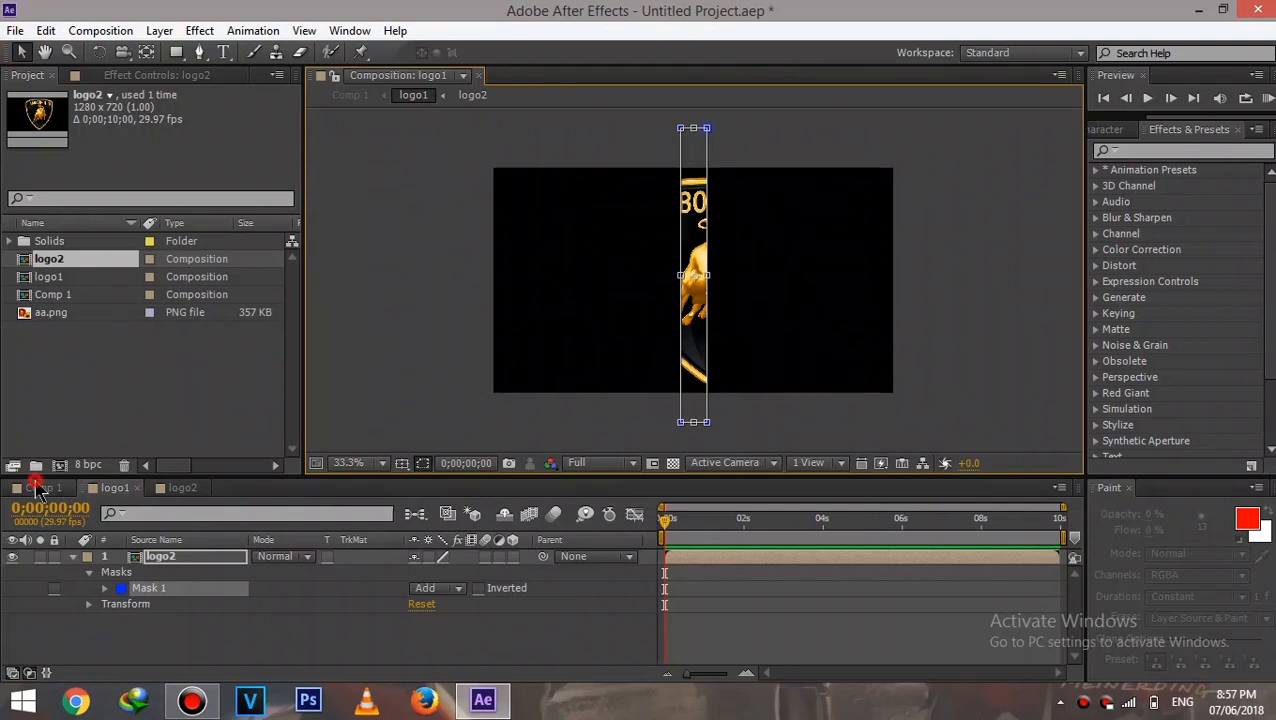
click(37, 487)
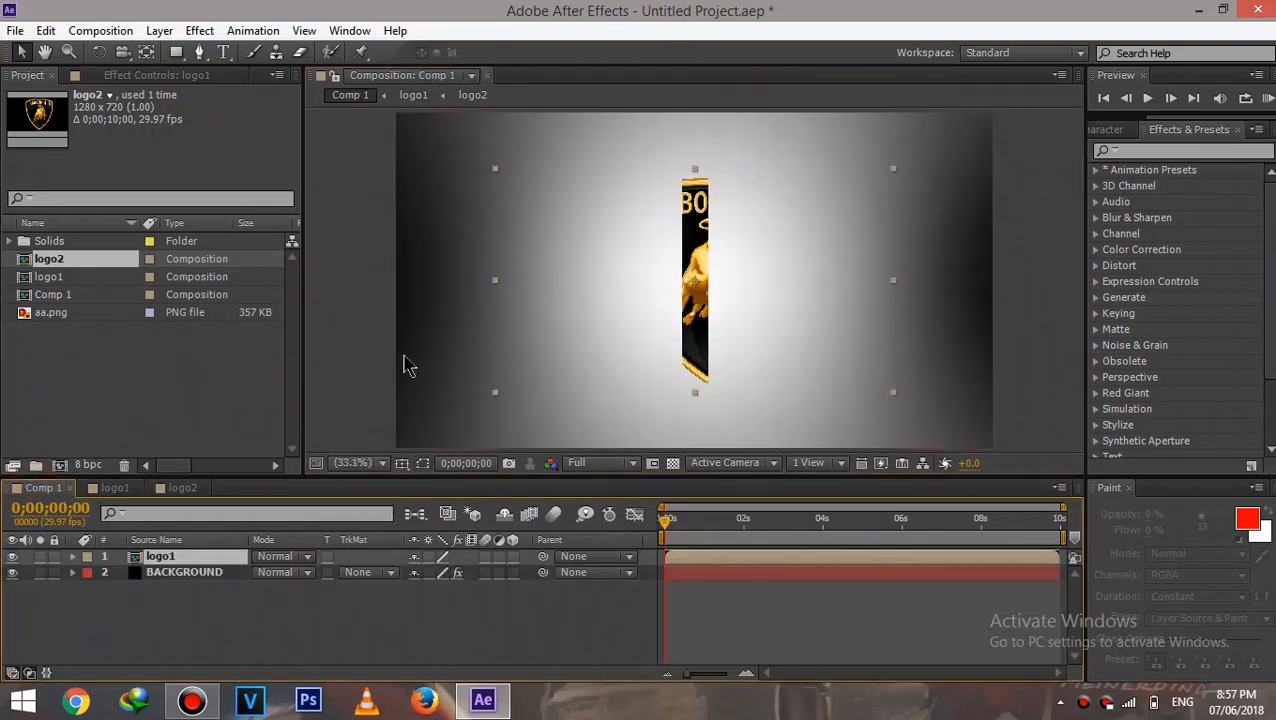
click(115, 488)
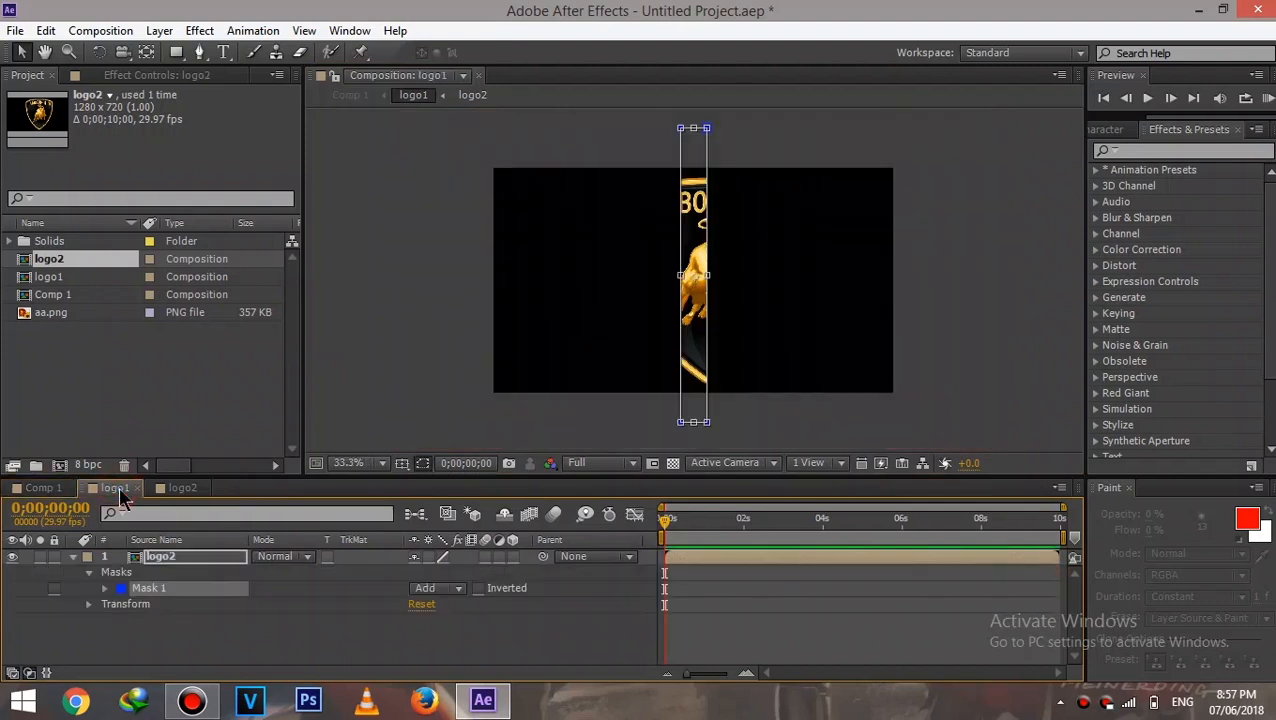
Move the strip mask to the frame's right edge and set a Mask Path keyframe at 0 seconds
drag(694, 343, 888, 343)
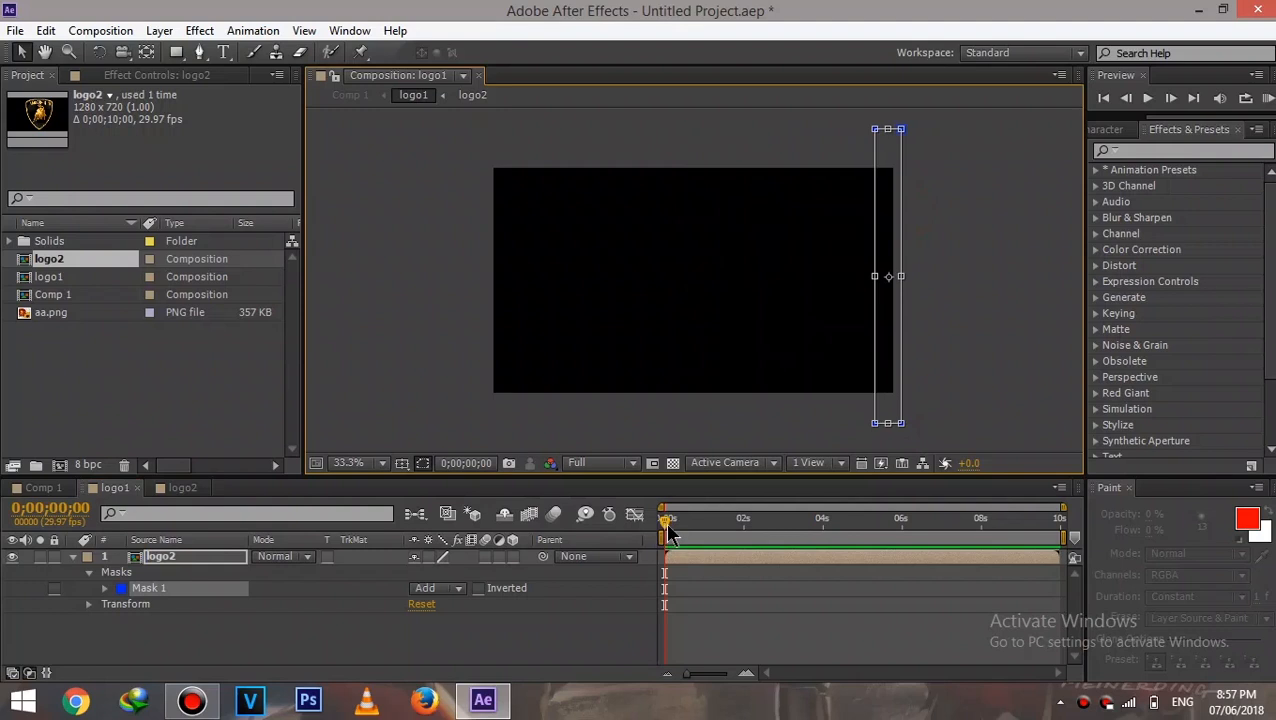
click(659, 521)
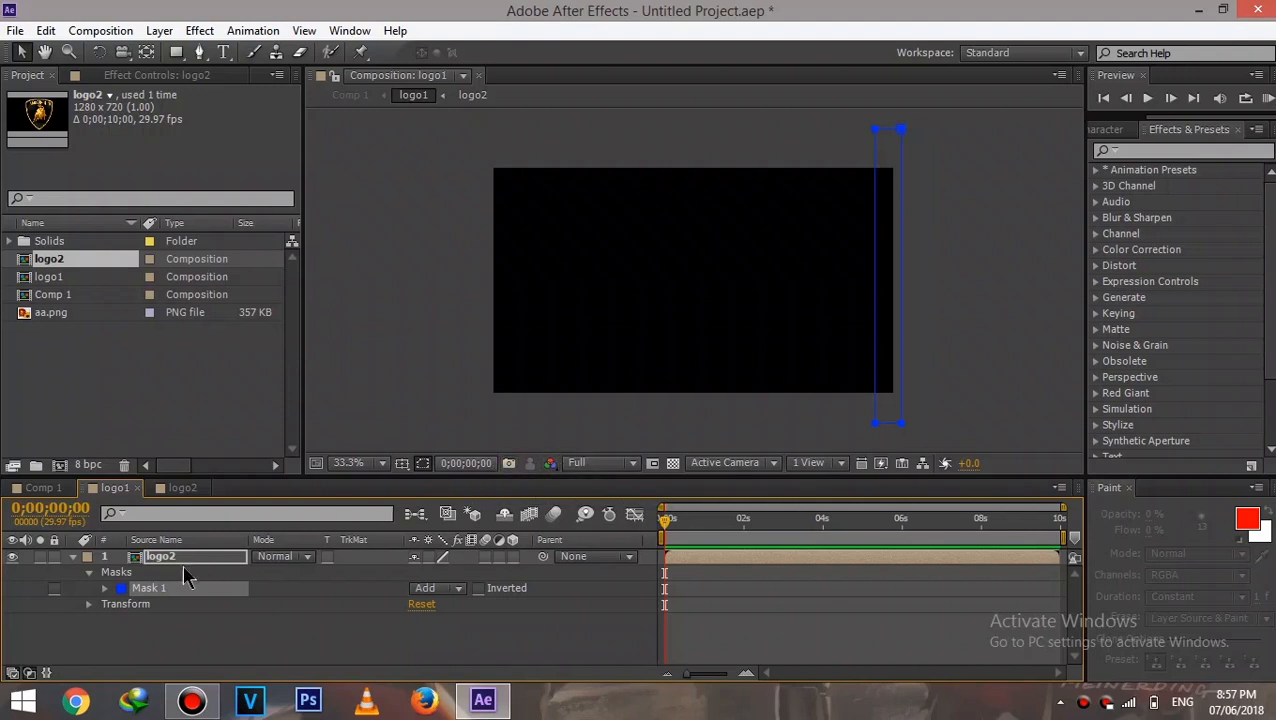
click(105, 589)
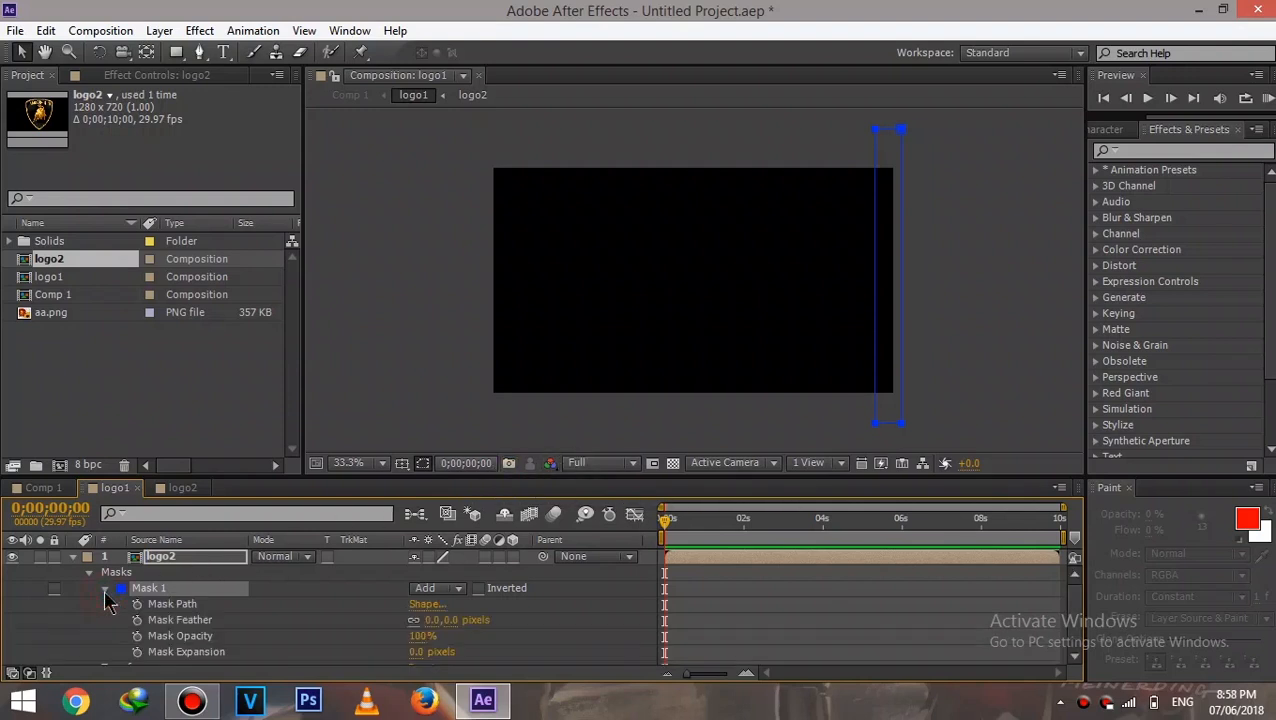
click(137, 604)
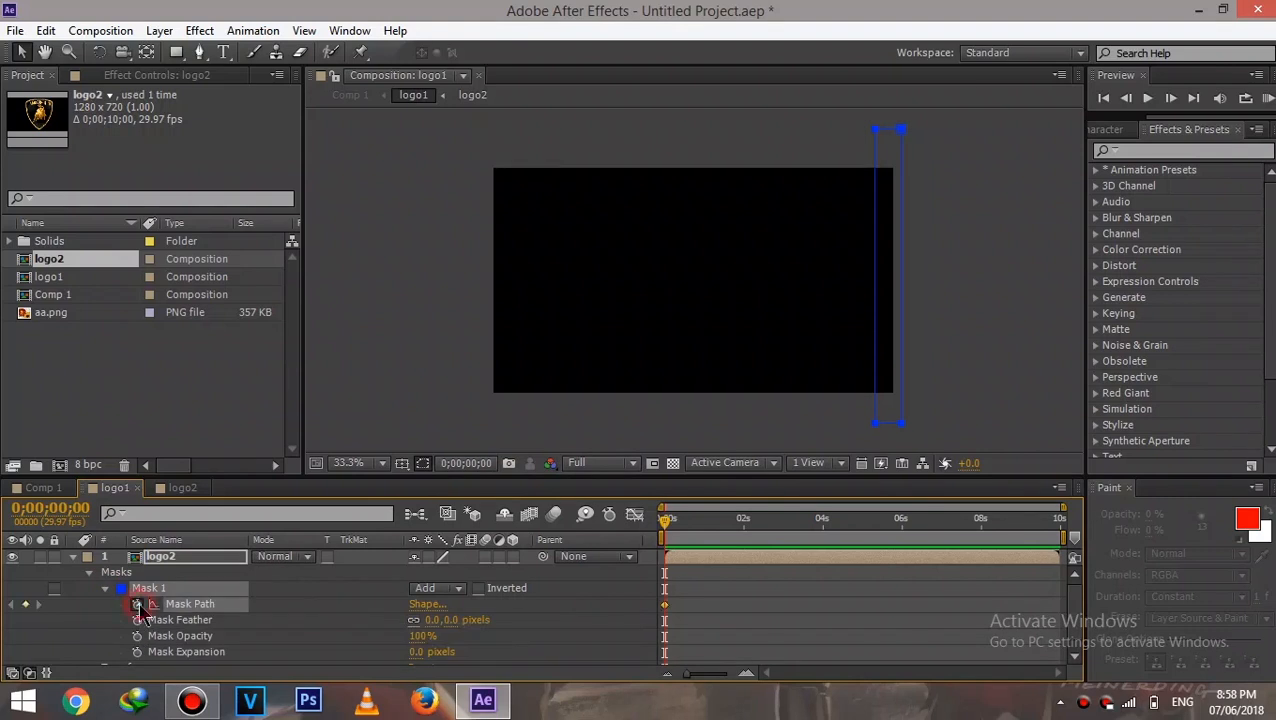
At 0;00;04;01, move the strip mask across to the frame's left edge to add a second Mask Path keyframe
click(663, 521)
drag(708, 530, 823, 530)
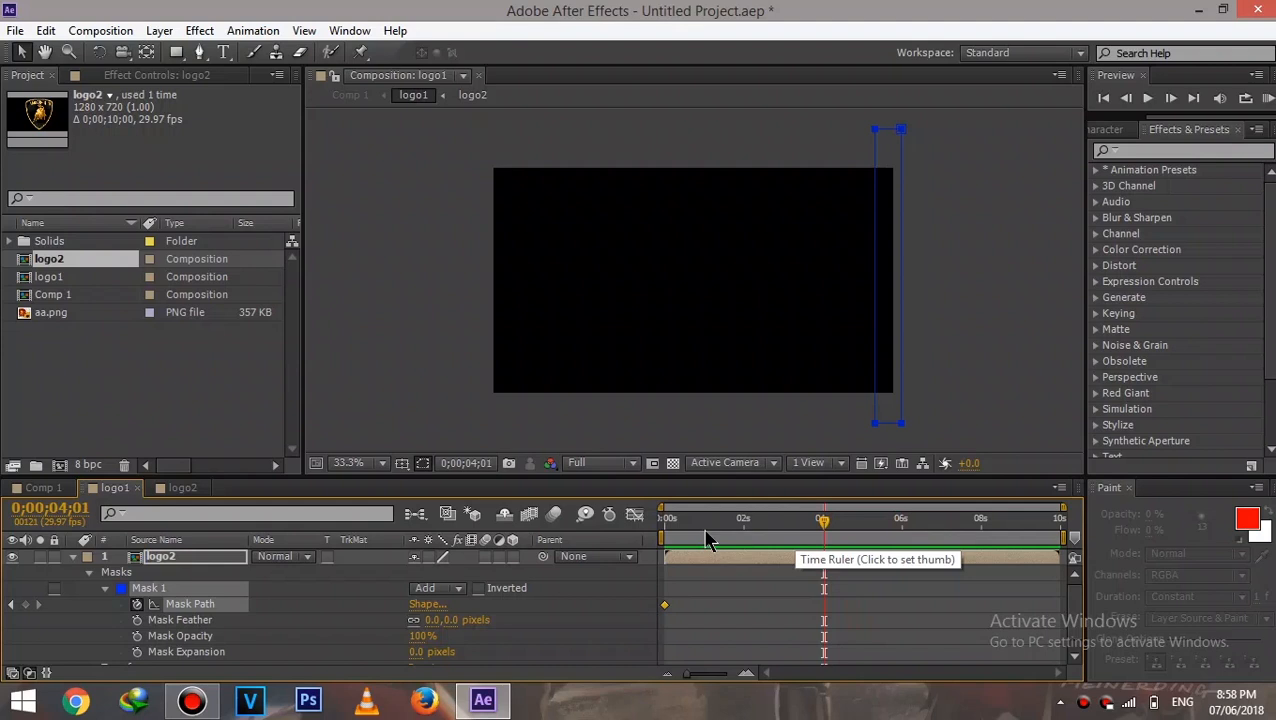
double_click(899, 277)
drag(891, 264, 492, 264)
Preview the mask sweep from the start in logo1 and over the gradient background in Comp 1
drag(740, 535, 663, 522)
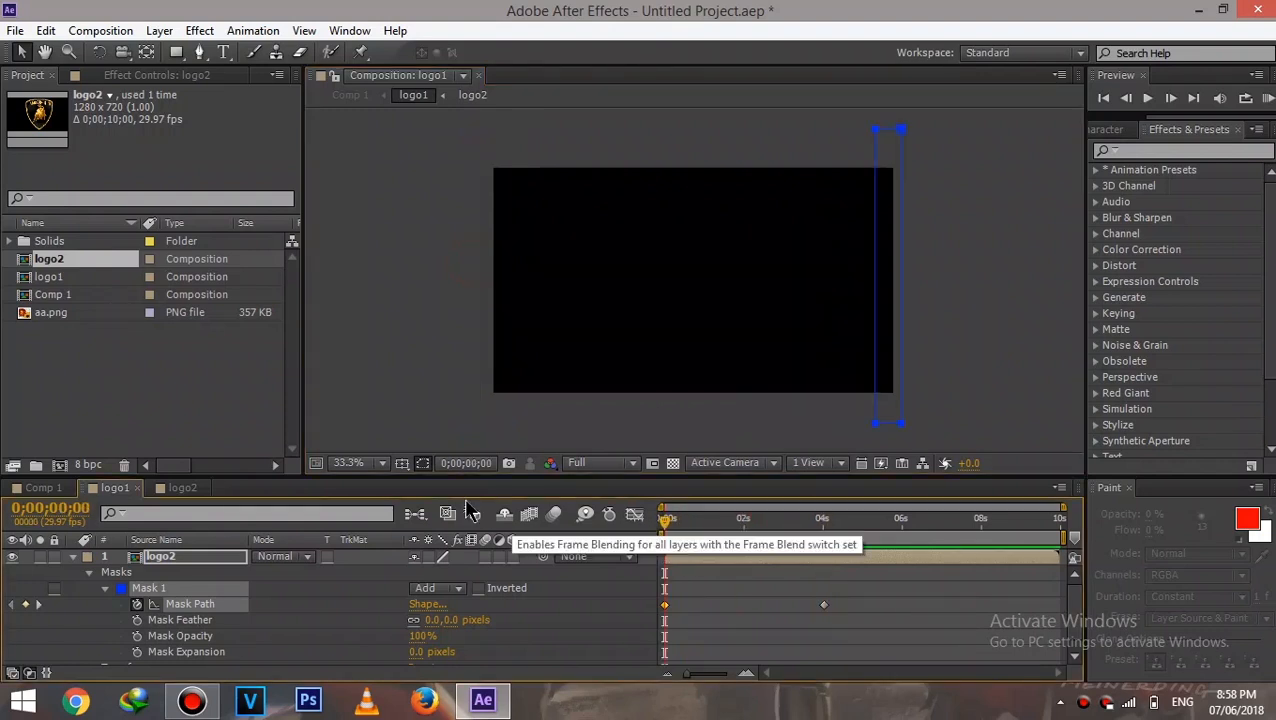
key(space)
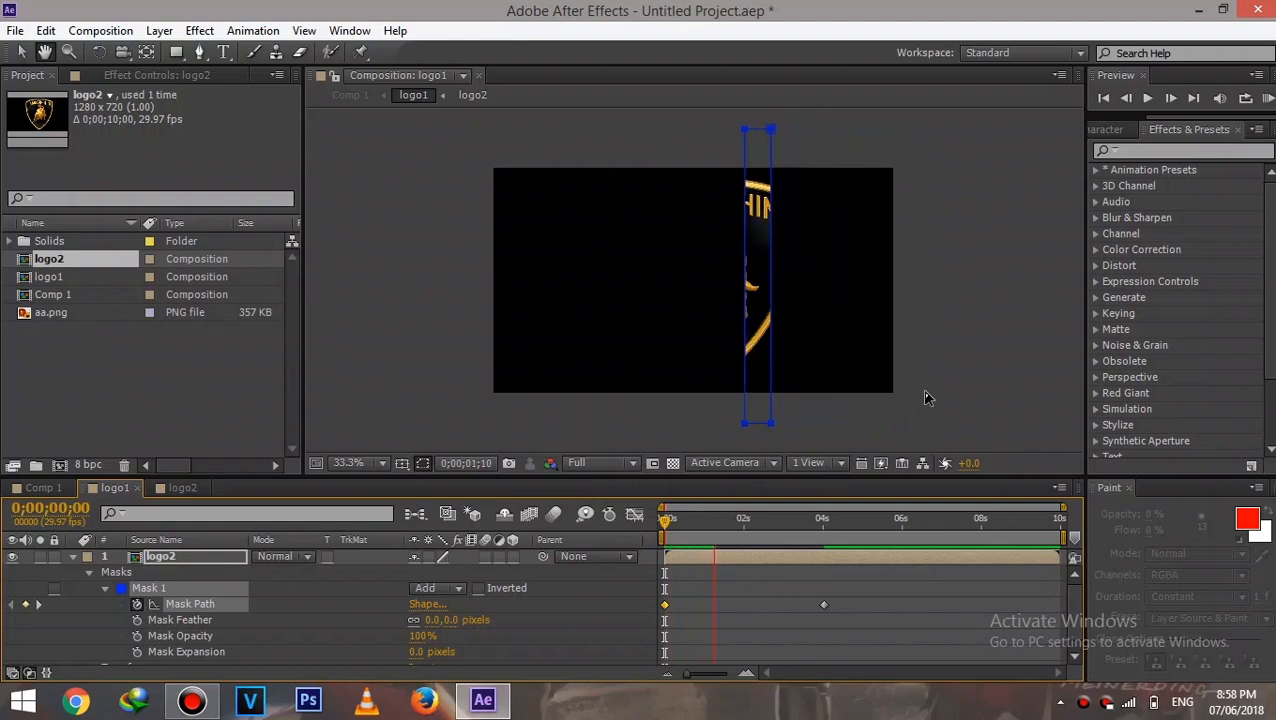
click(43, 487)
click(714, 520)
drag(650, 537, 588, 547)
key(space)
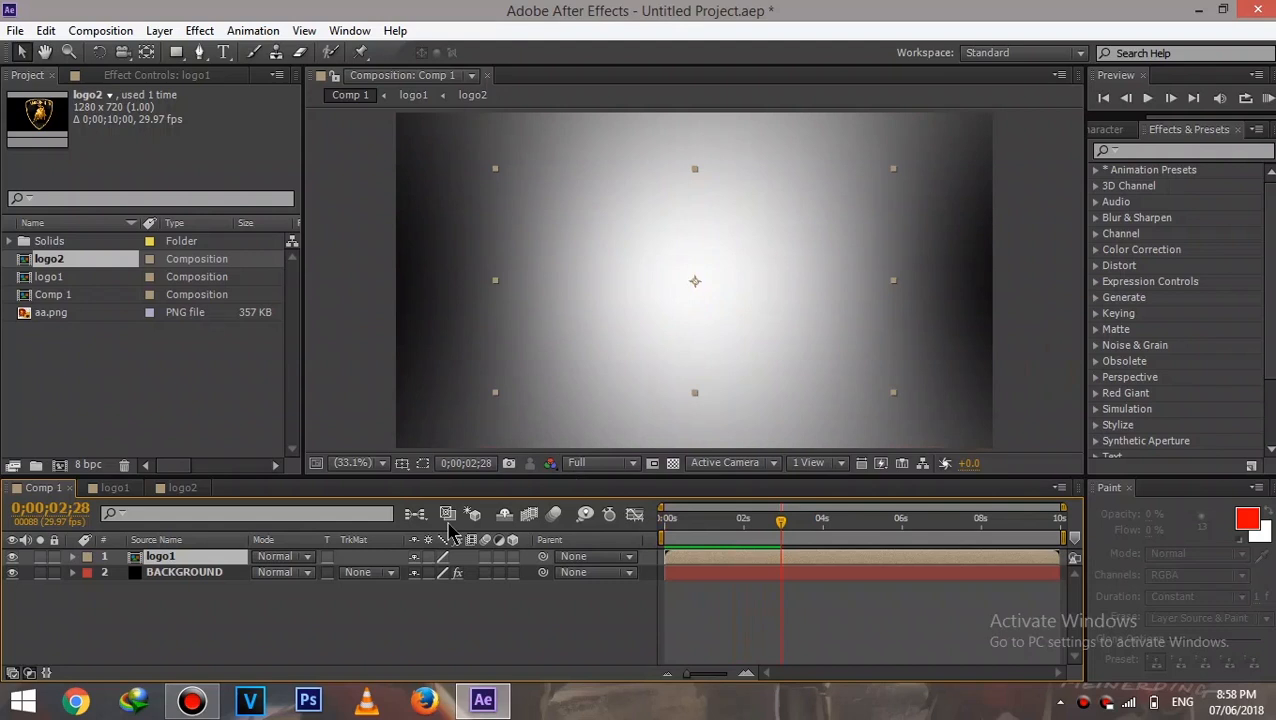
Set Mask 1's feather to 25 pixels in logo1 and hide the mask outline at 0;00;02;03
click(118, 488)
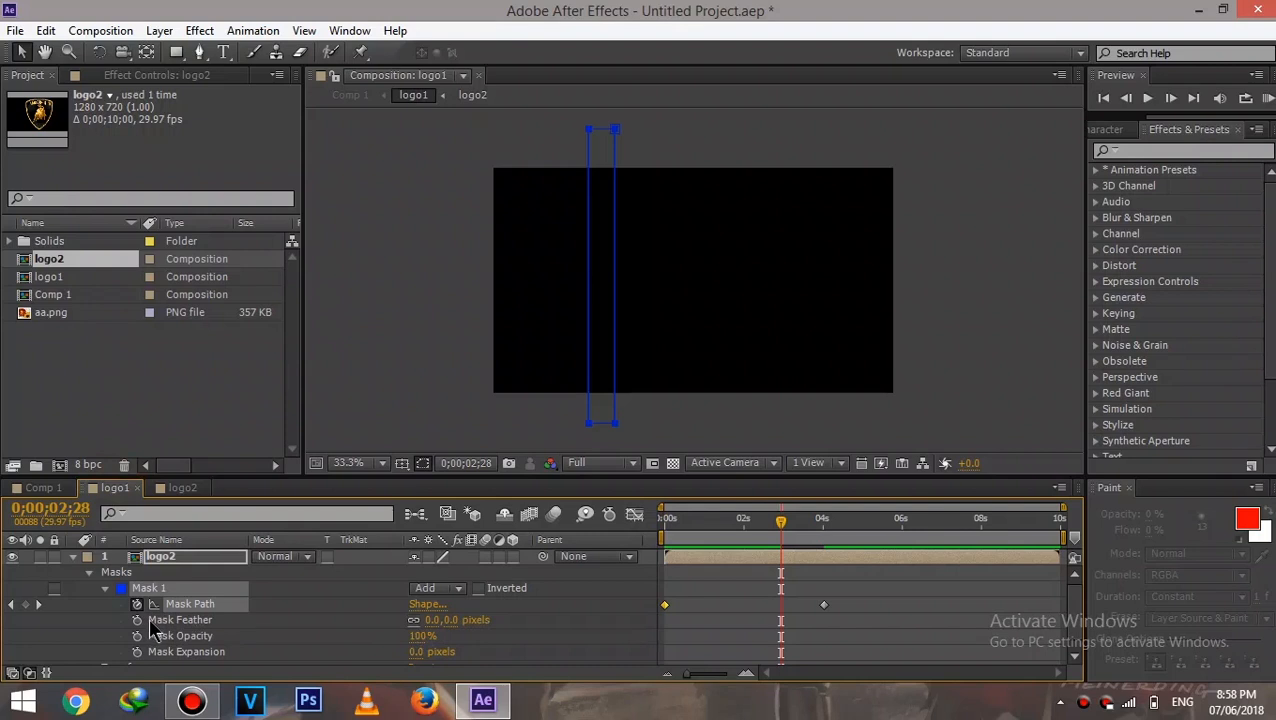
click(452, 619)
text(25)
key(Return)
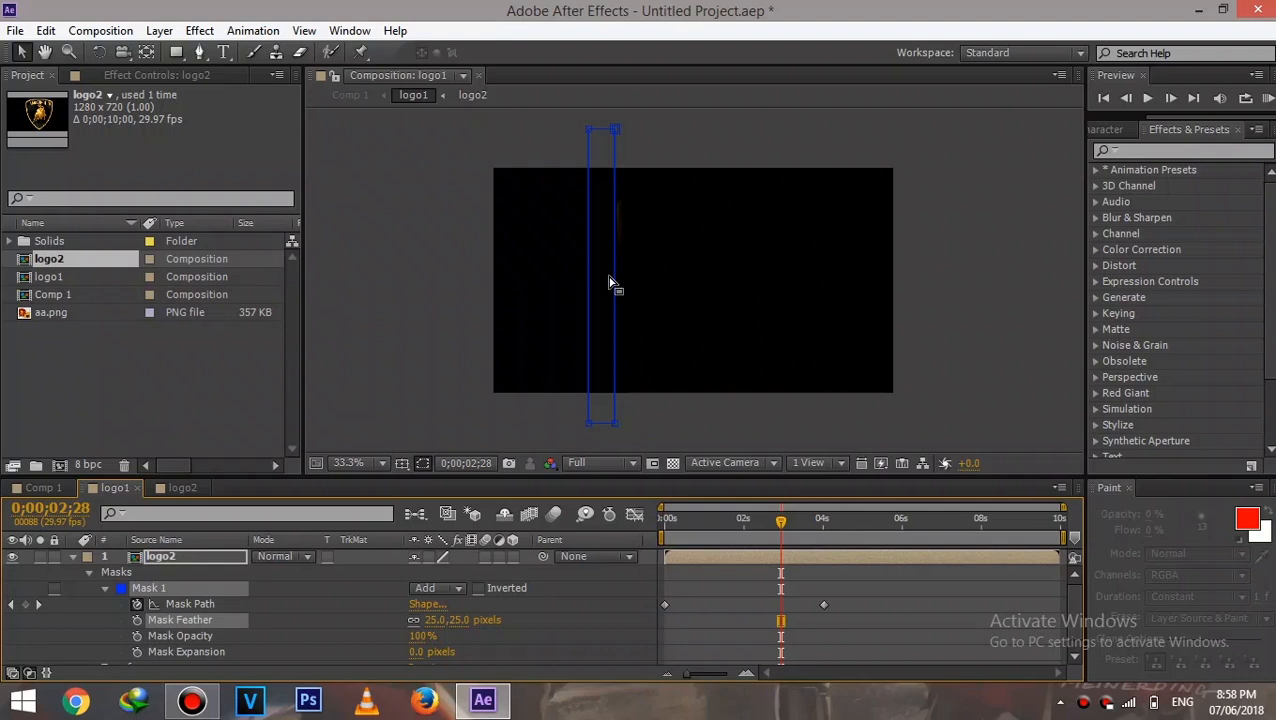
click(747, 526)
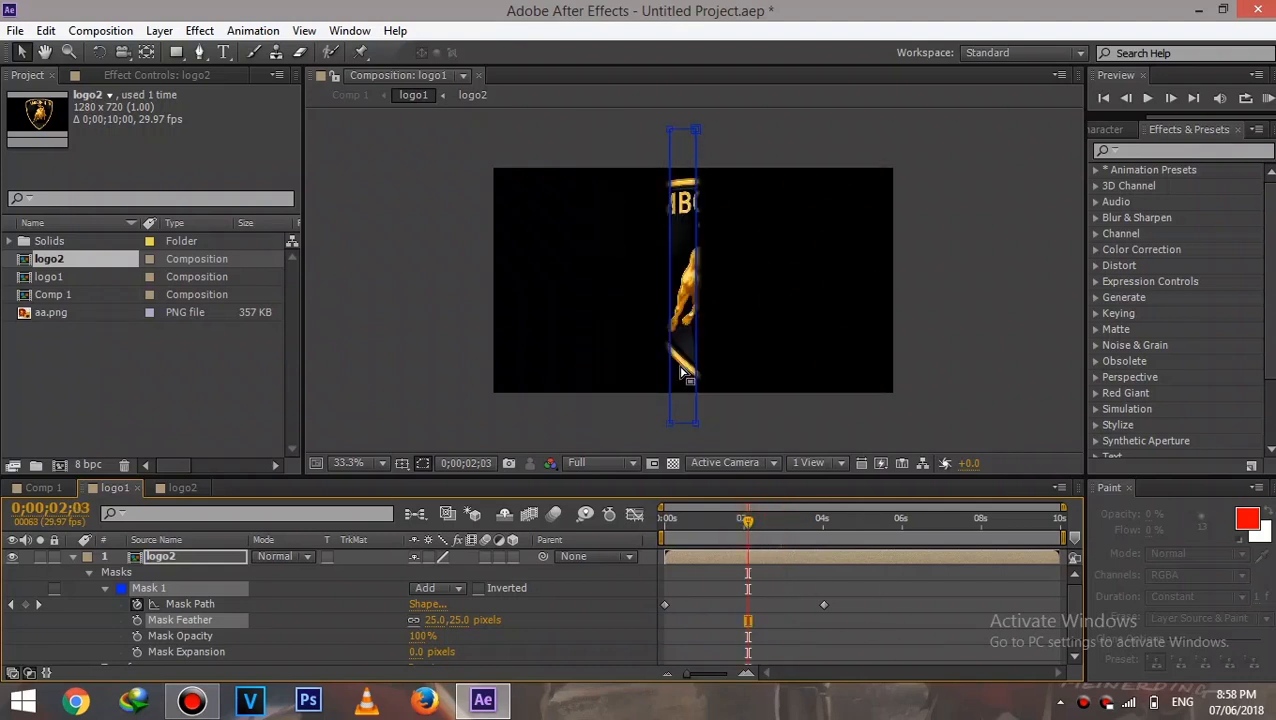
click(424, 464)
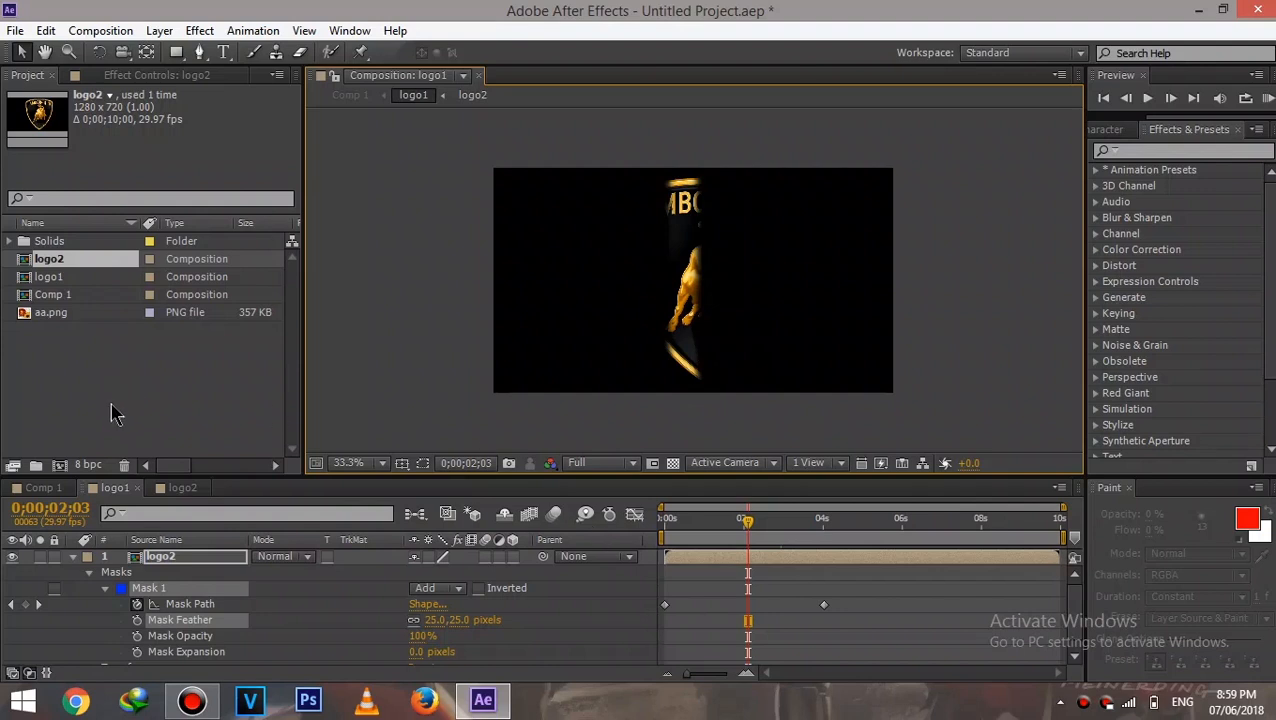
Add the logo2 composition to Comp 1 as a layer above logo1 and deselect all layers
click(43, 487)
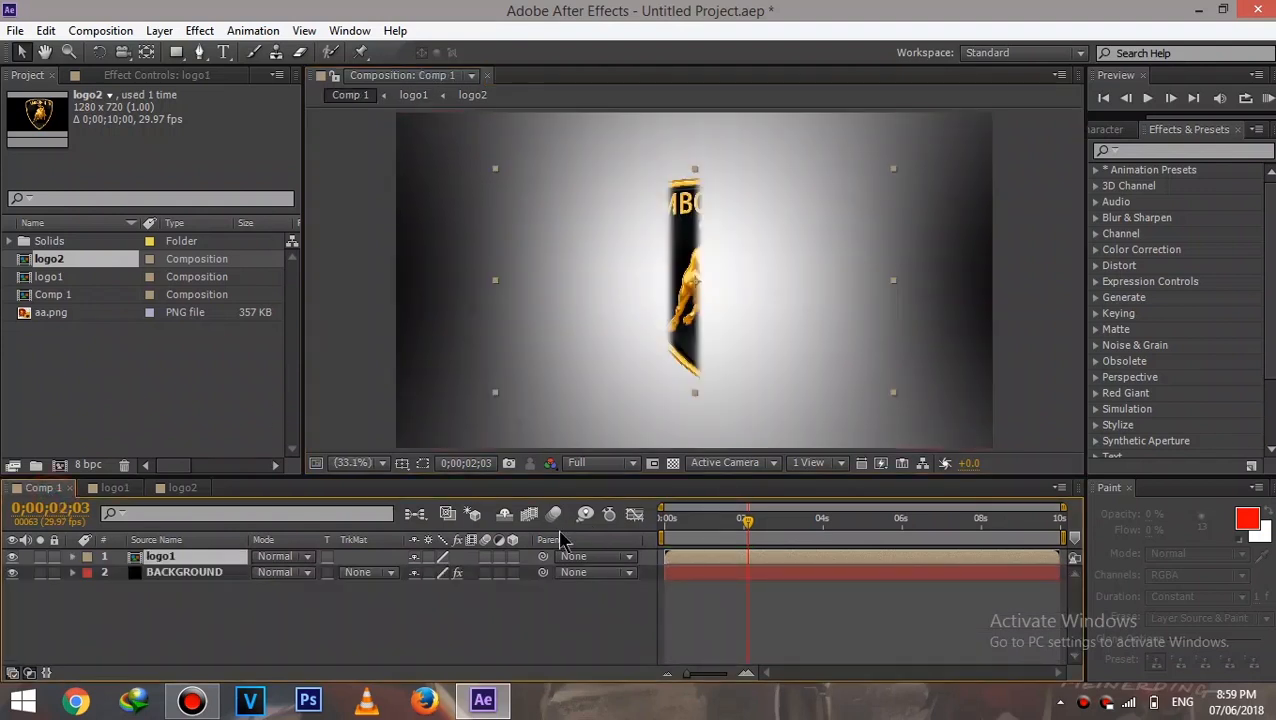
click(200, 608)
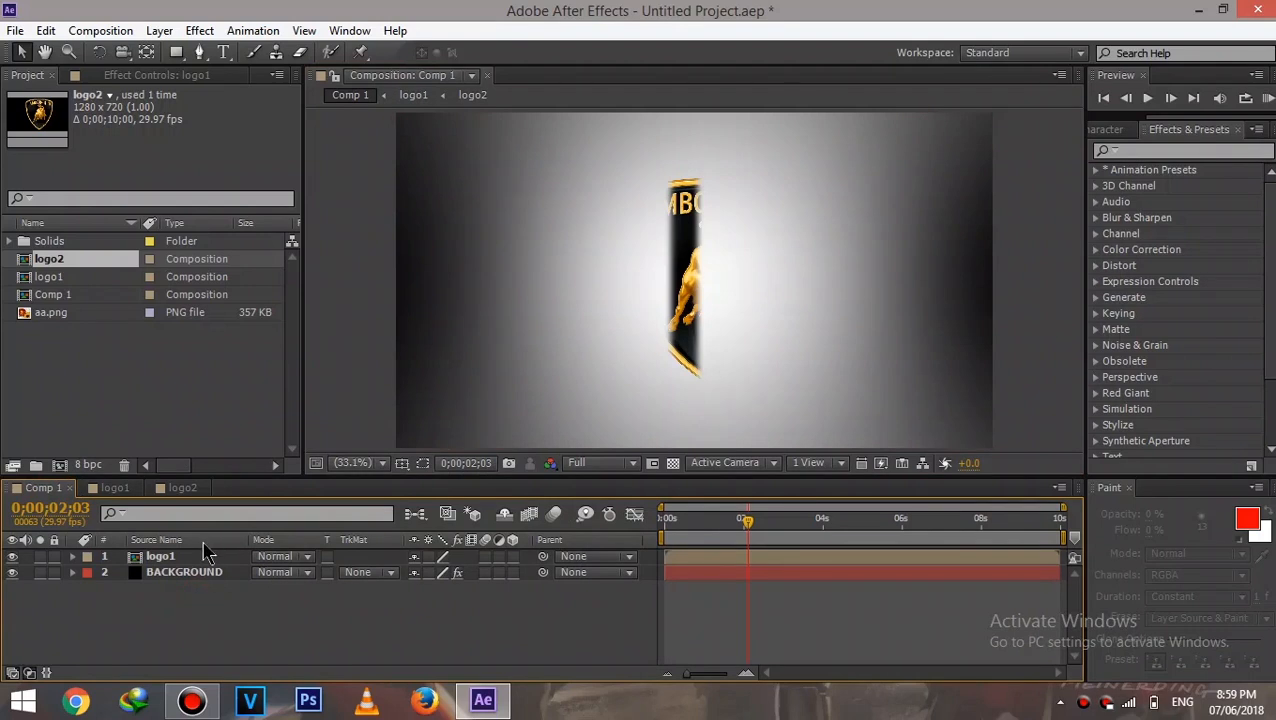
click(185, 557)
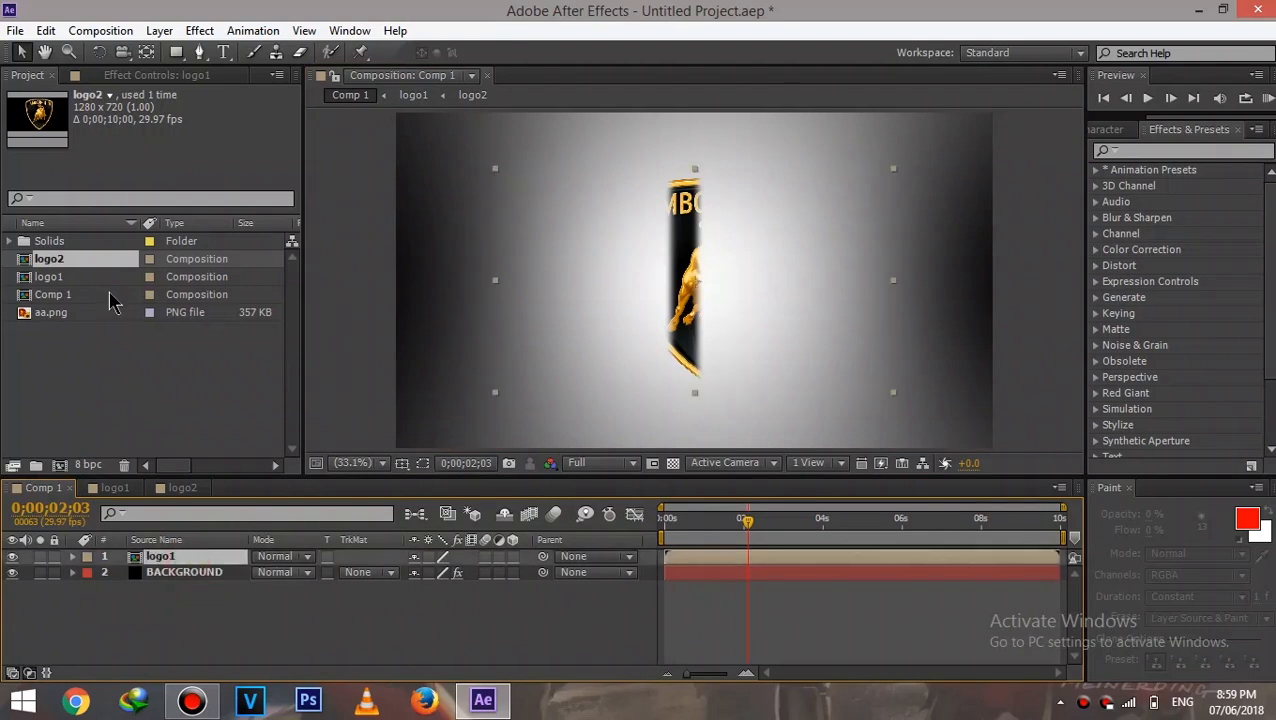
click(70, 277)
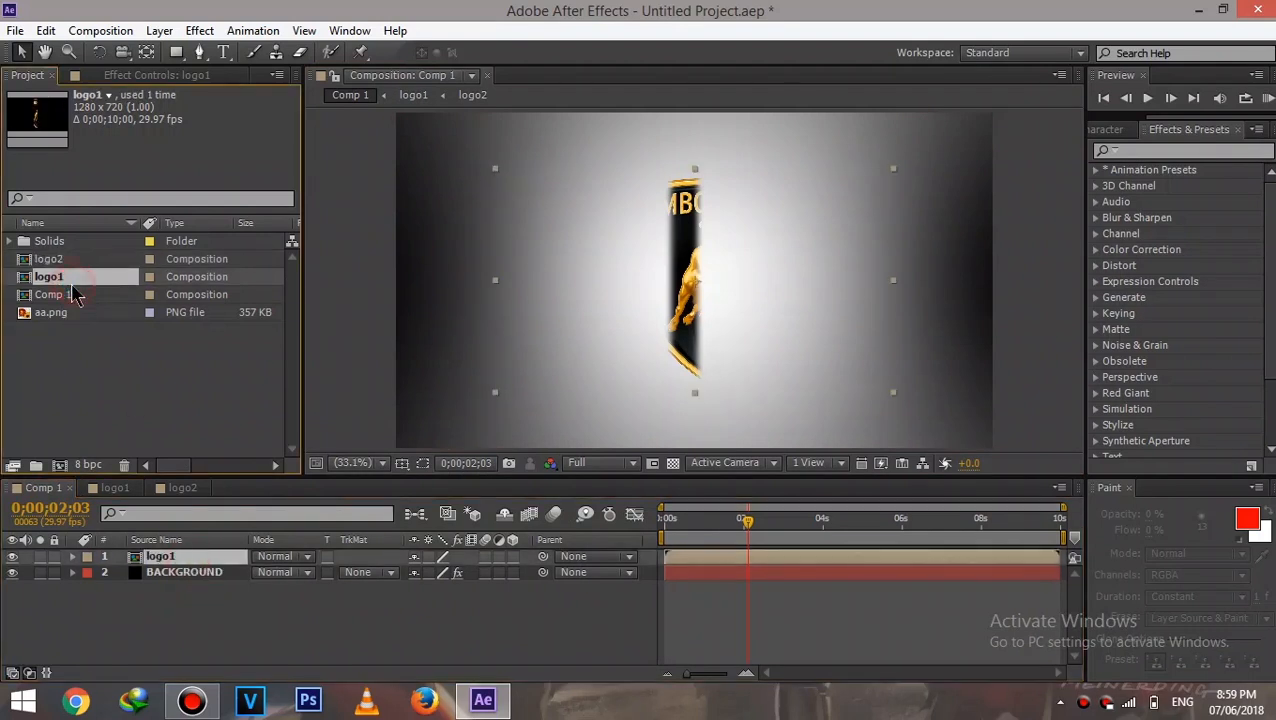
drag(58, 260, 178, 586)
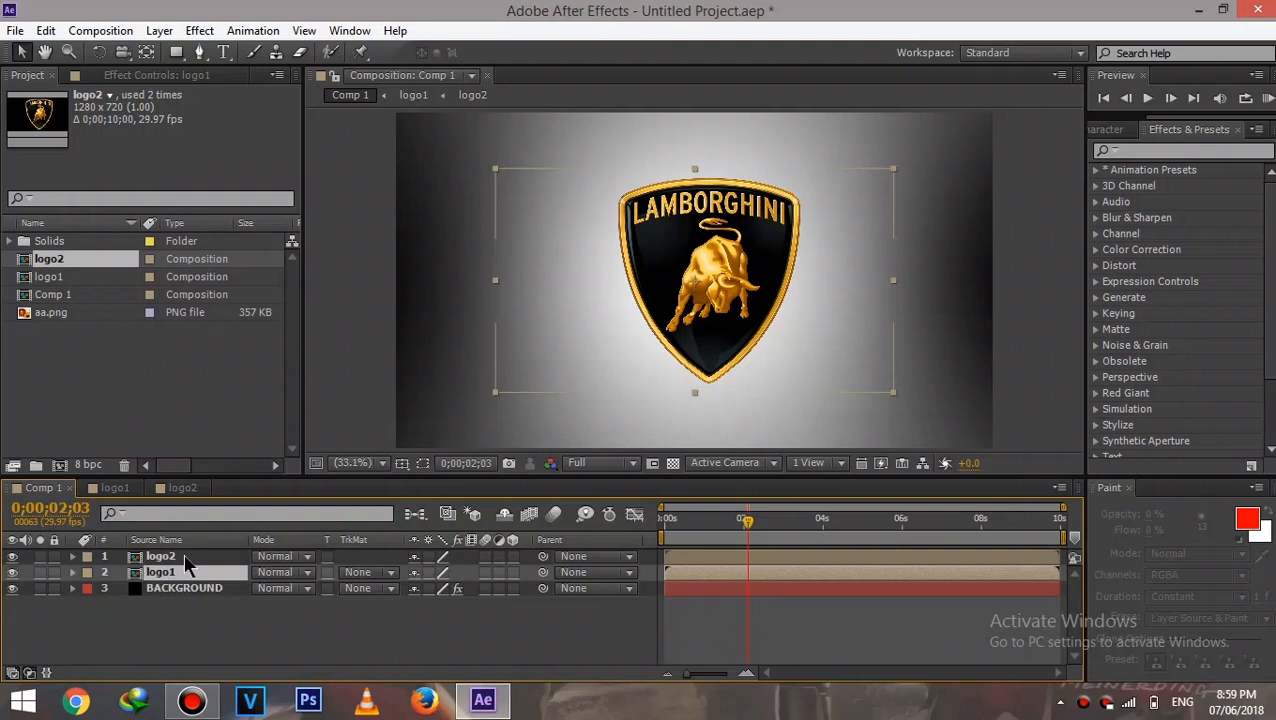
click(995, 360)
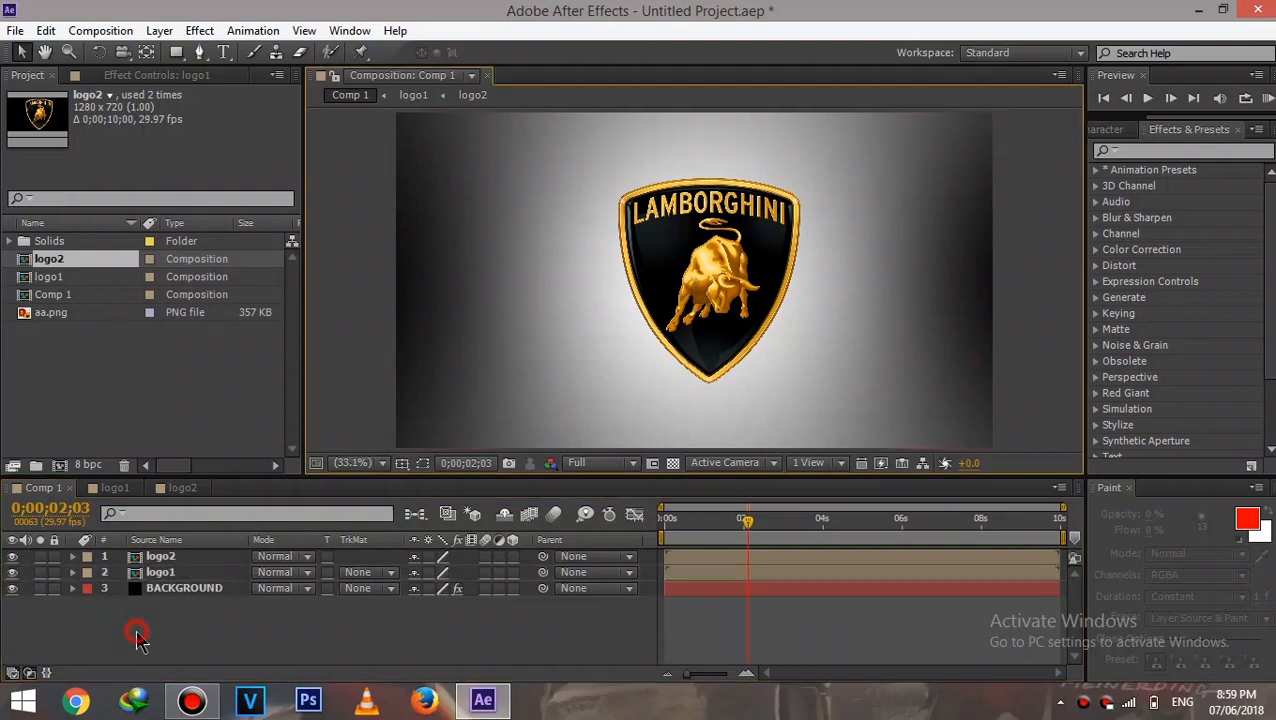
Apply the Linear Wipe transition effect to the logo2 layer in Comp 1
click(188, 558)
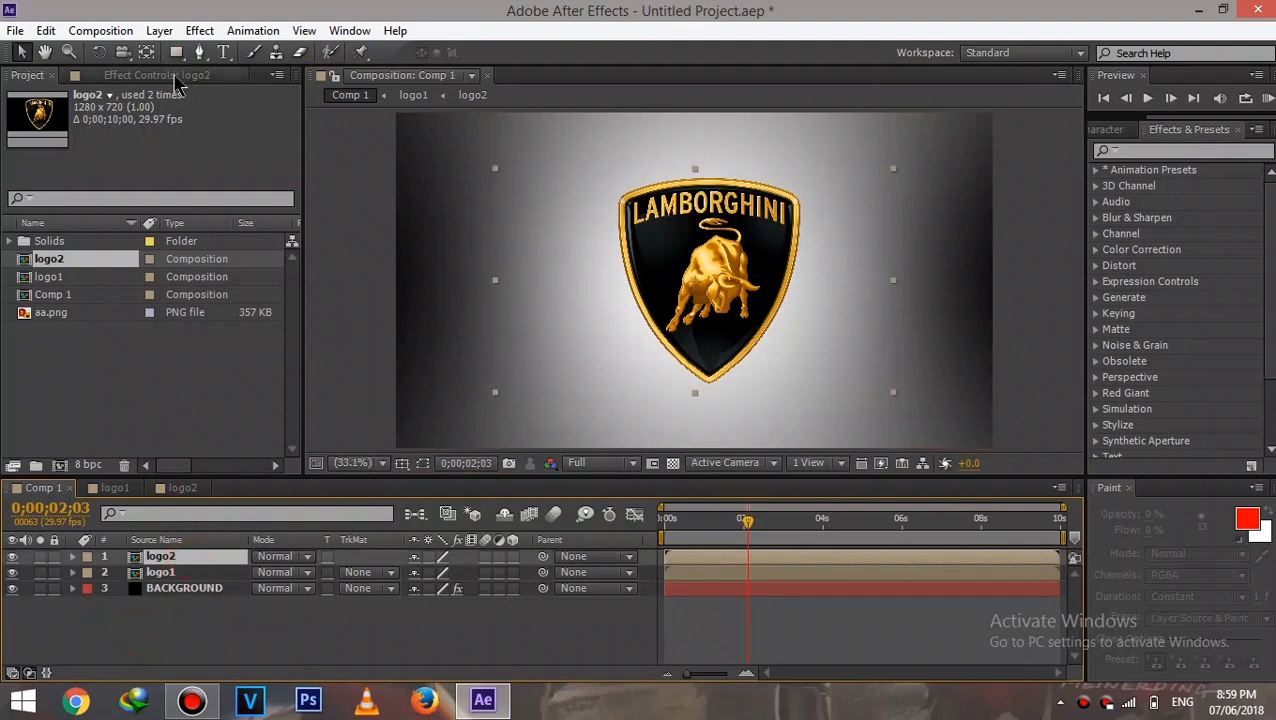
click(174, 77)
click(201, 31)
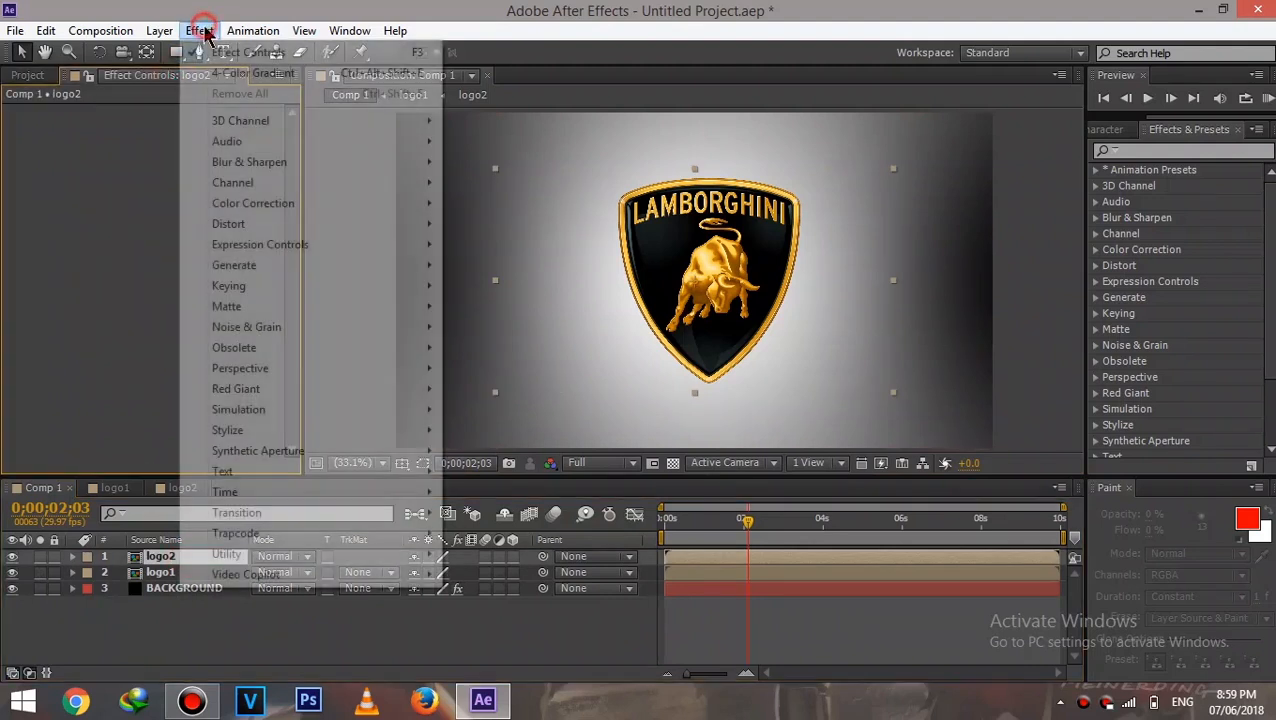
click(284, 515)
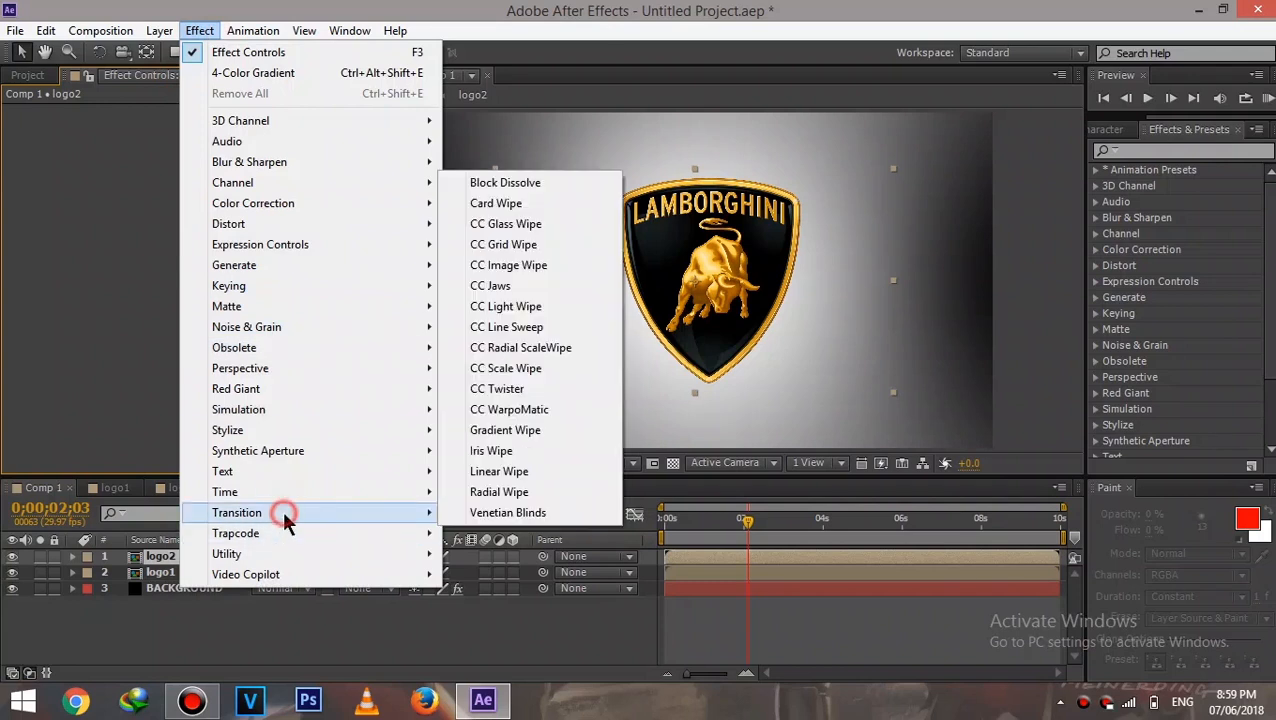
click(512, 475)
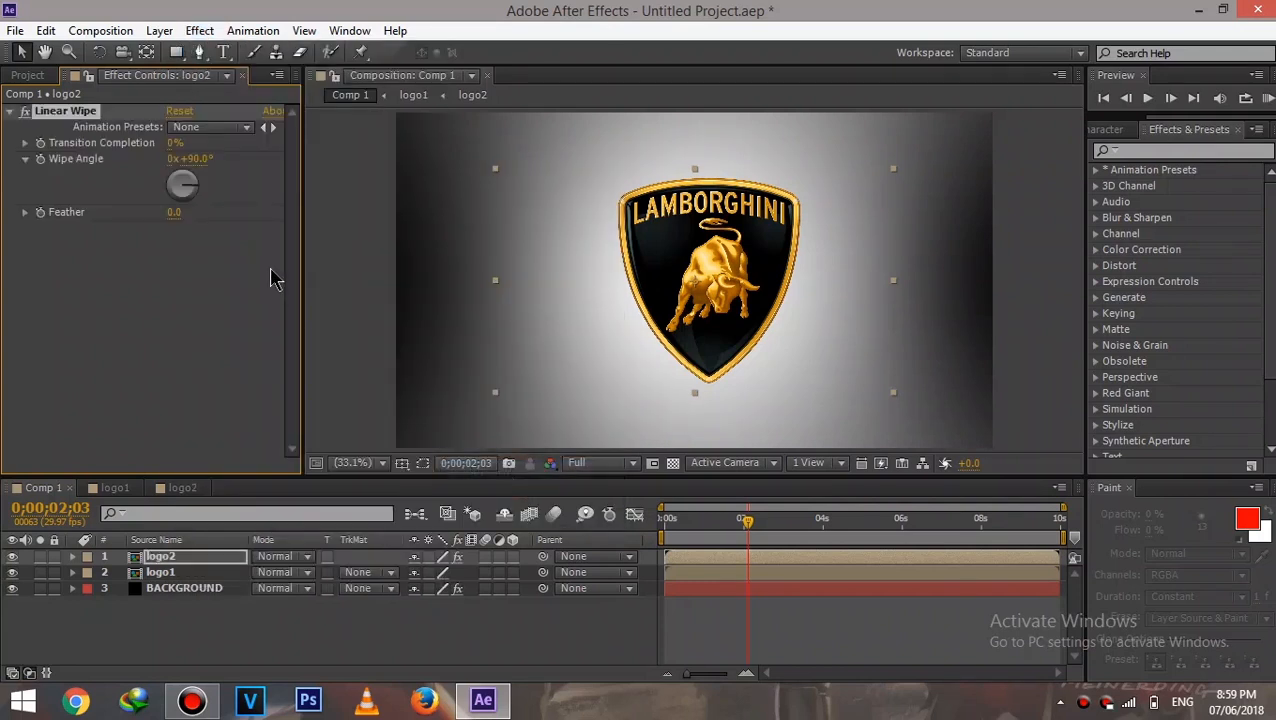
Try the Linear Wipe's Transition Completion at 100% and return it to 0%
click(172, 146)
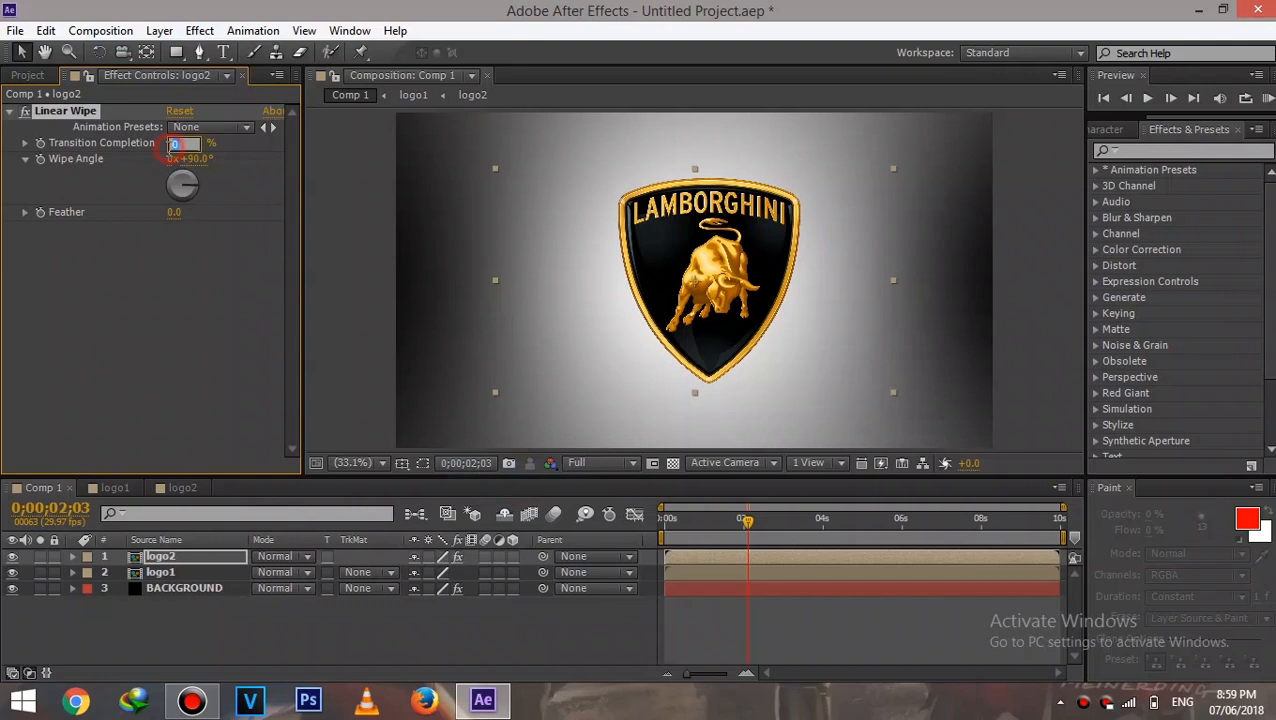
key(Return)
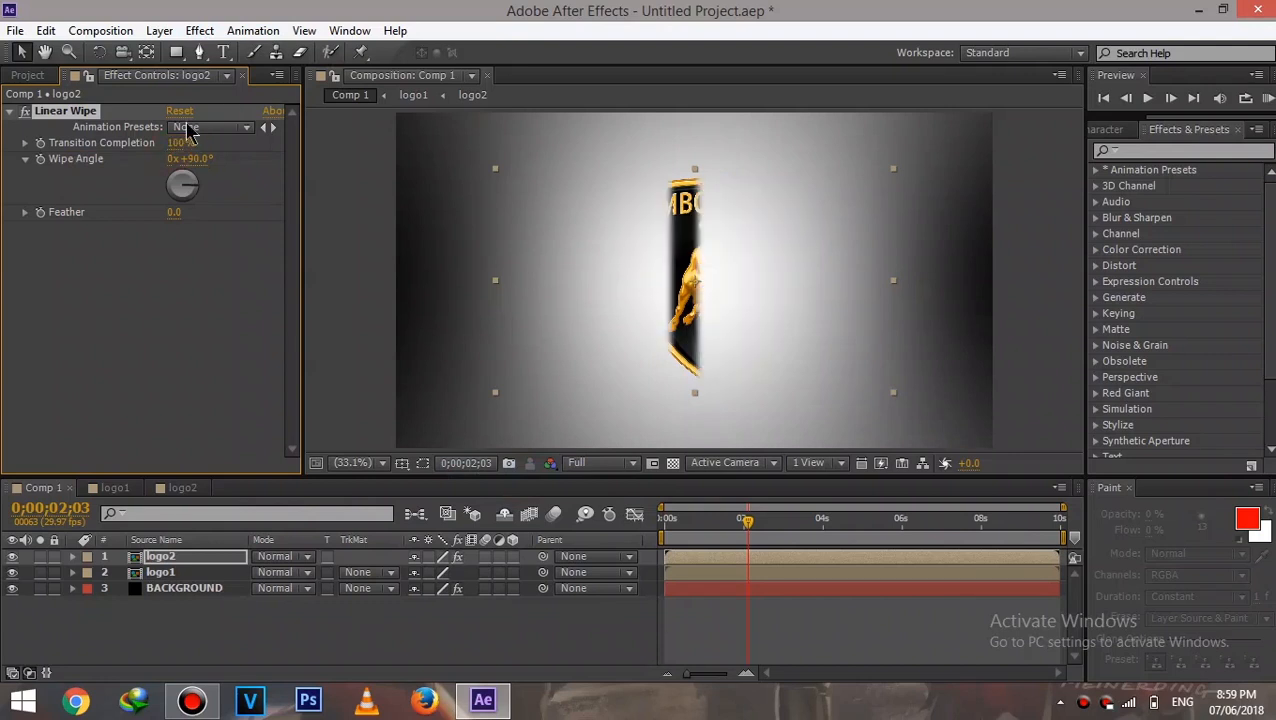
click(175, 145)
text(0)
key(Return)
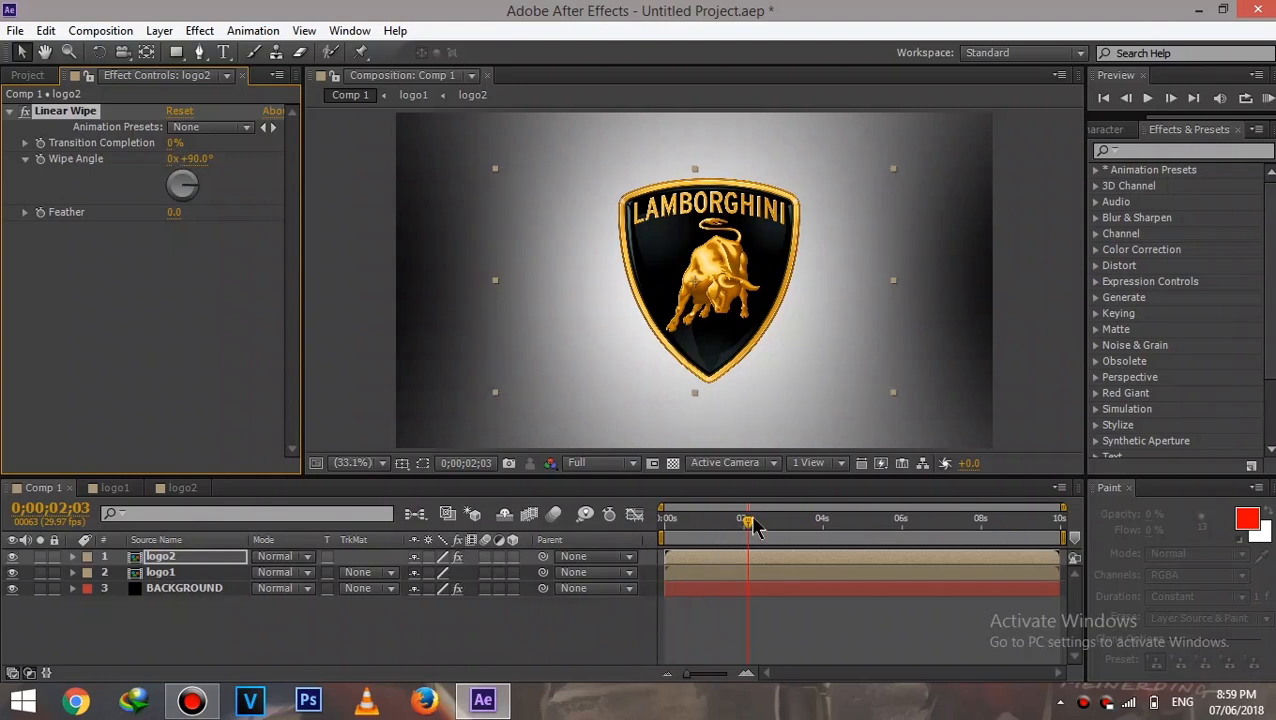
Keyframe logo2's Linear Wipe Transition Completion at 0% on 0;00;00;00 and 100% on 0;00;04;00
drag(753, 530, 668, 540)
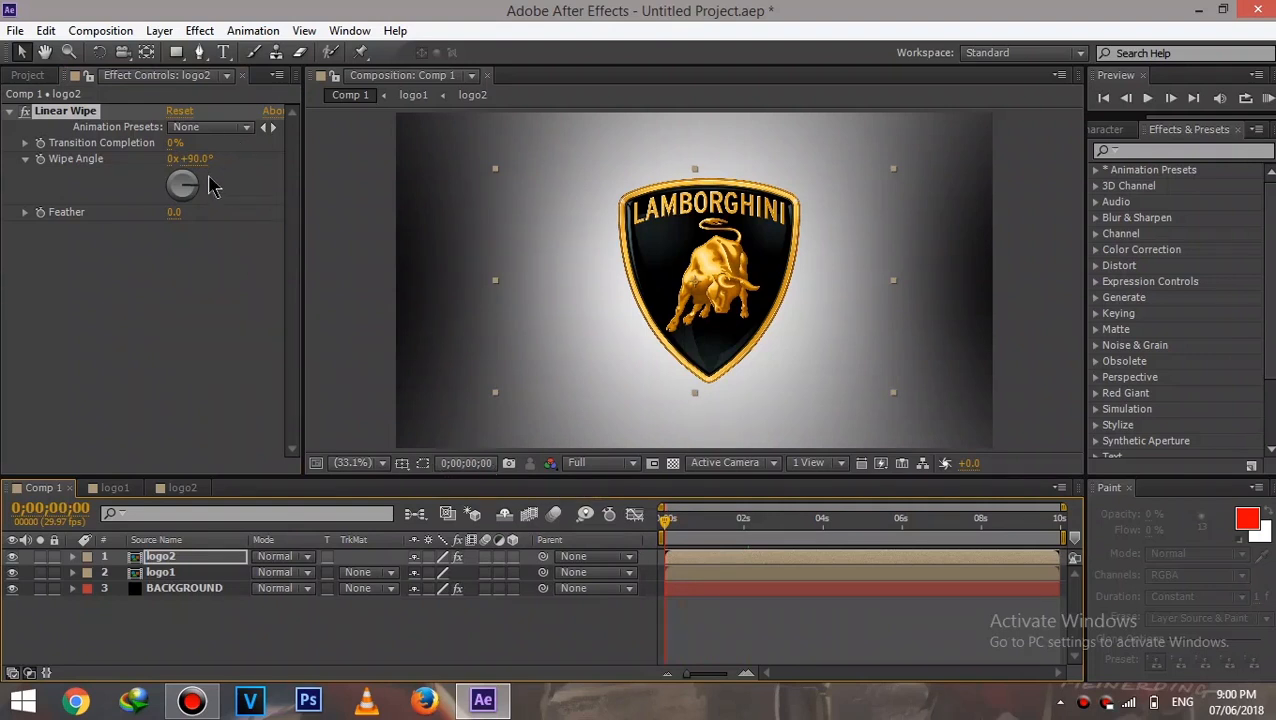
click(40, 146)
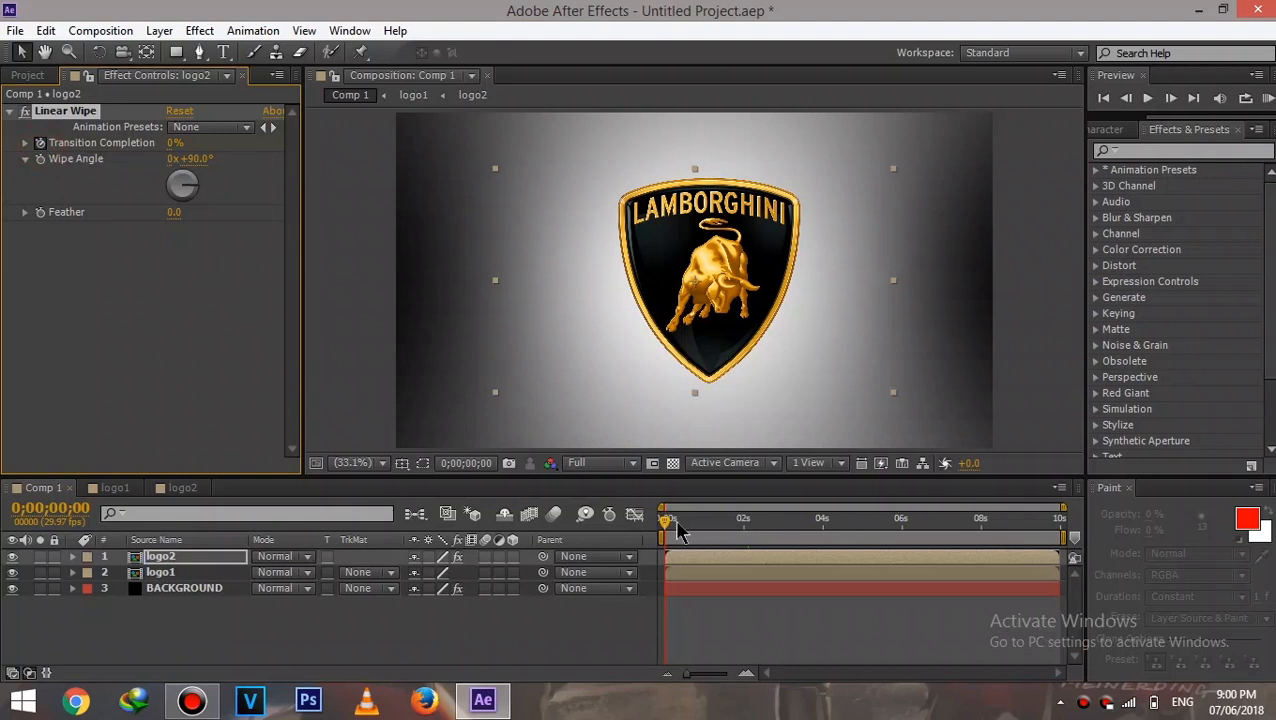
drag(665, 530, 822, 564)
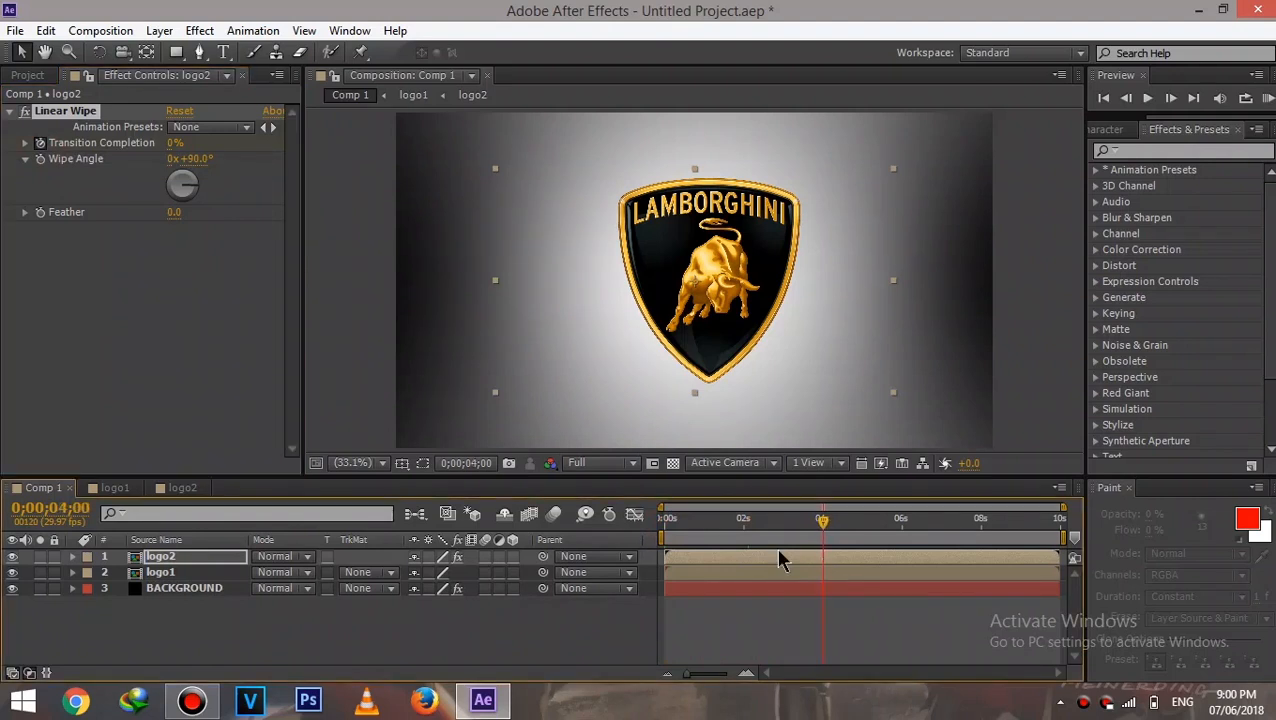
click(174, 143)
key(Return)
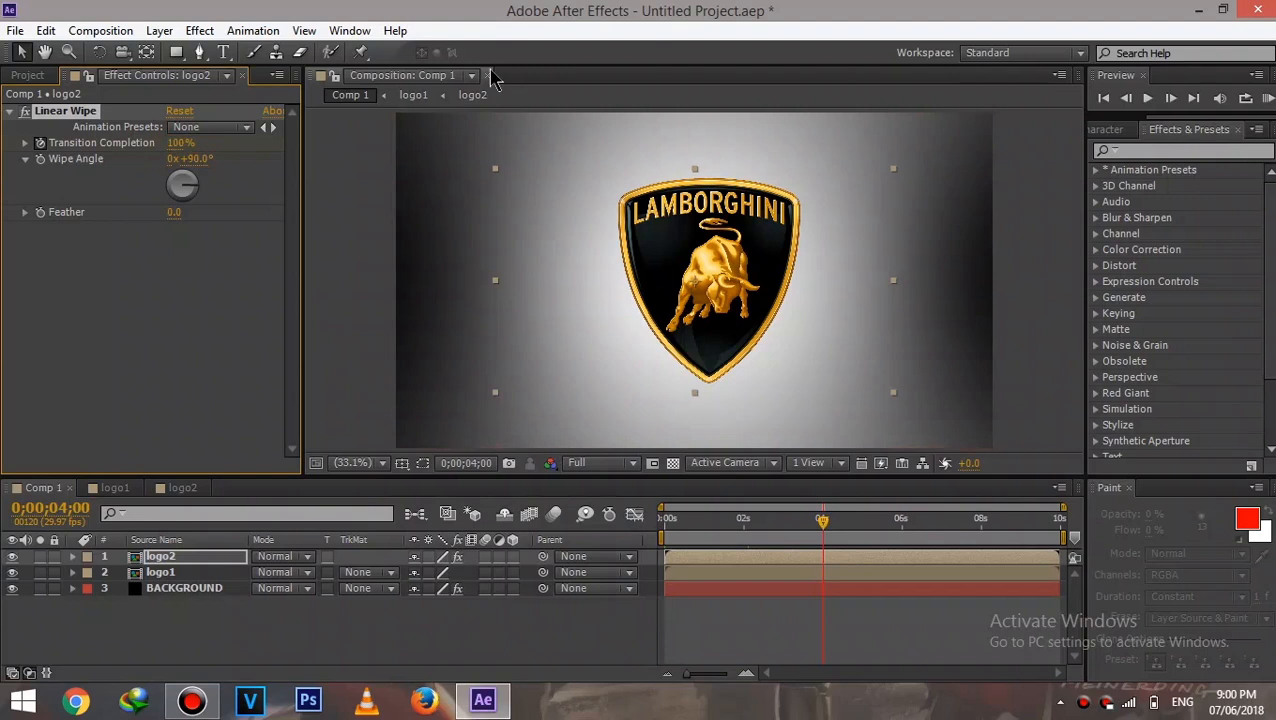
Check the wipe on logo2 and set its Wipe Angle to 270° at 0;00;02;10
drag(713, 537, 612, 532)
key(space)
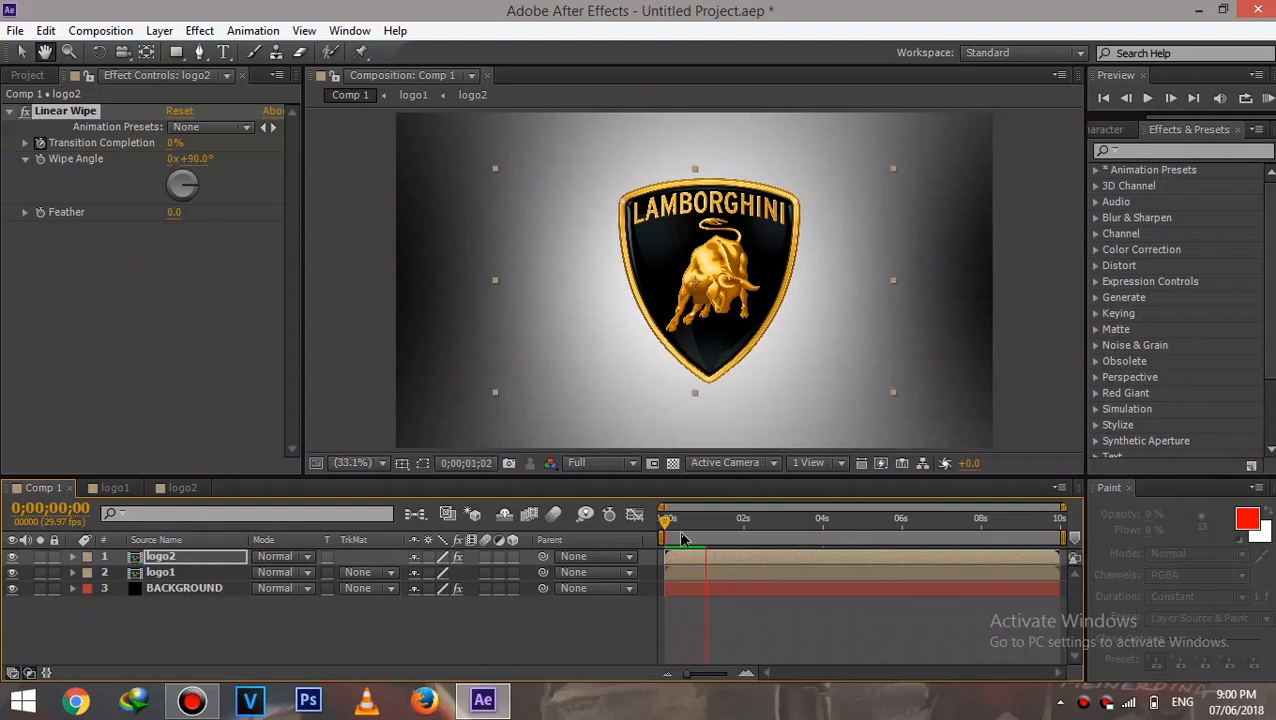
mouse_move(746, 521)
mouse_down()
mouse_move(800, 537)
mouse_move(758, 532)
mouse_up()
click(196, 160)
text(270)
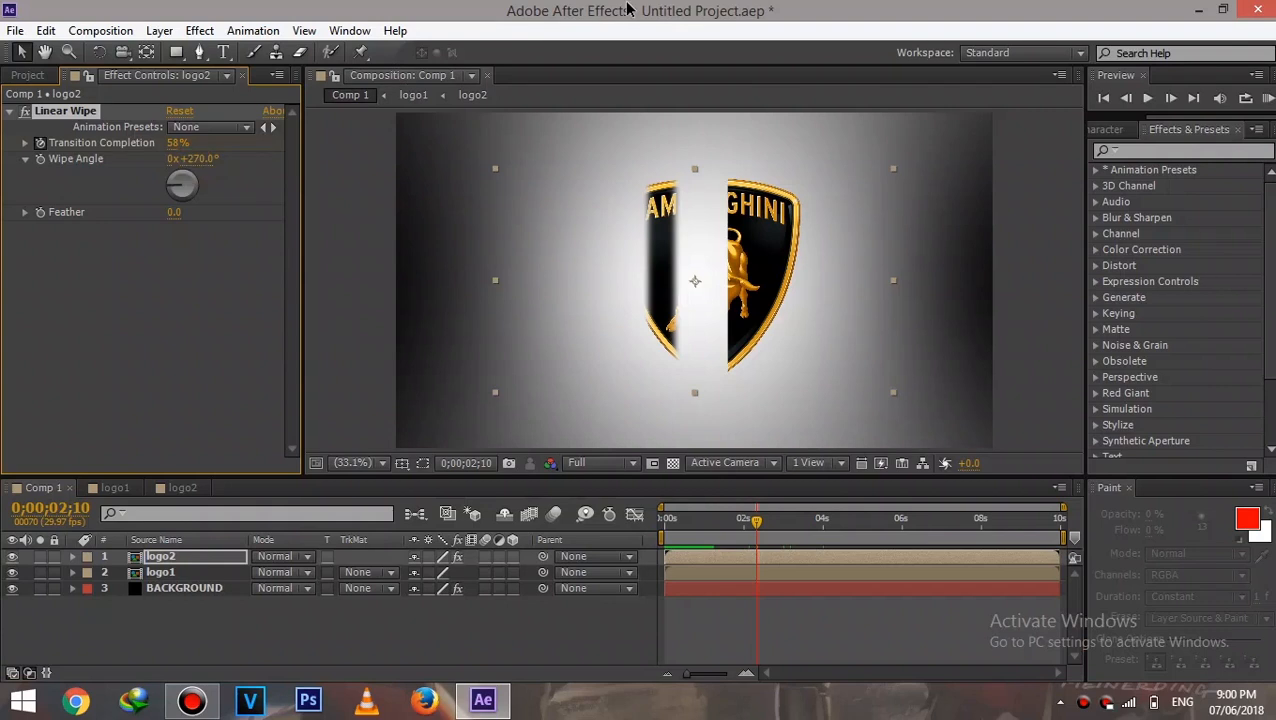
key(Return)
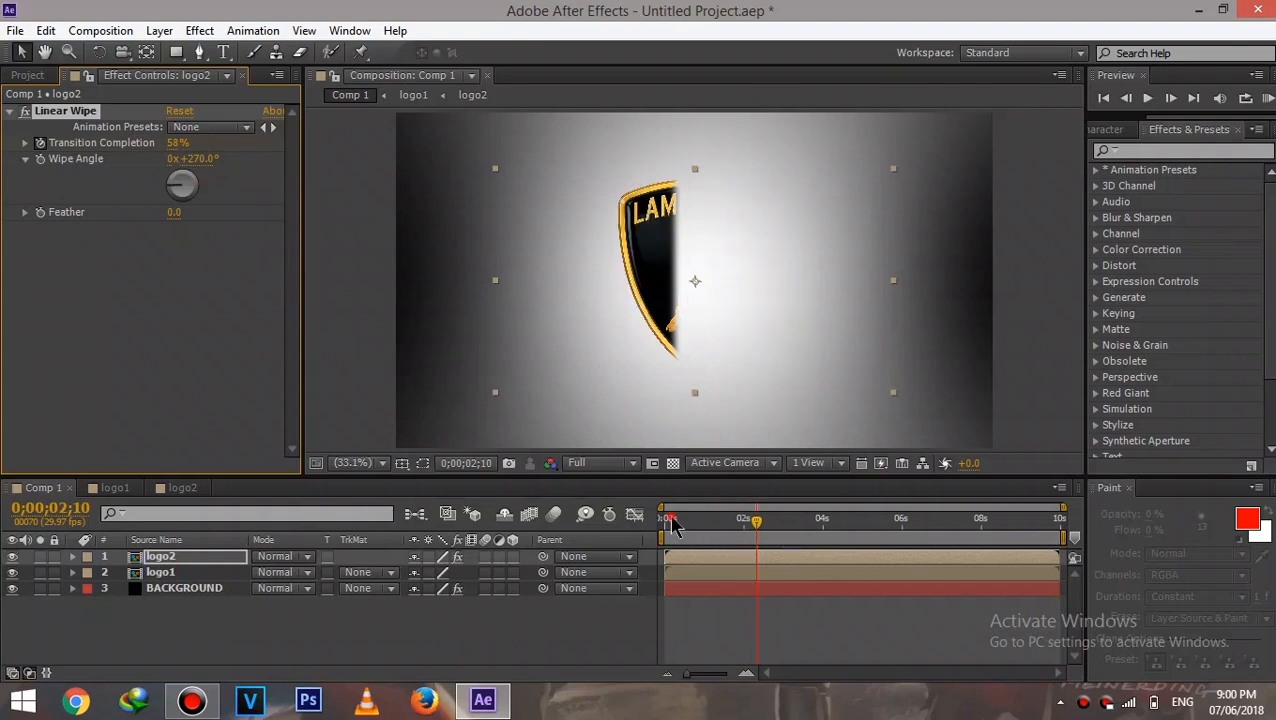
Preview the 270° wipe in Comp 1 from the start of the timeline
click(669, 519)
key(h)
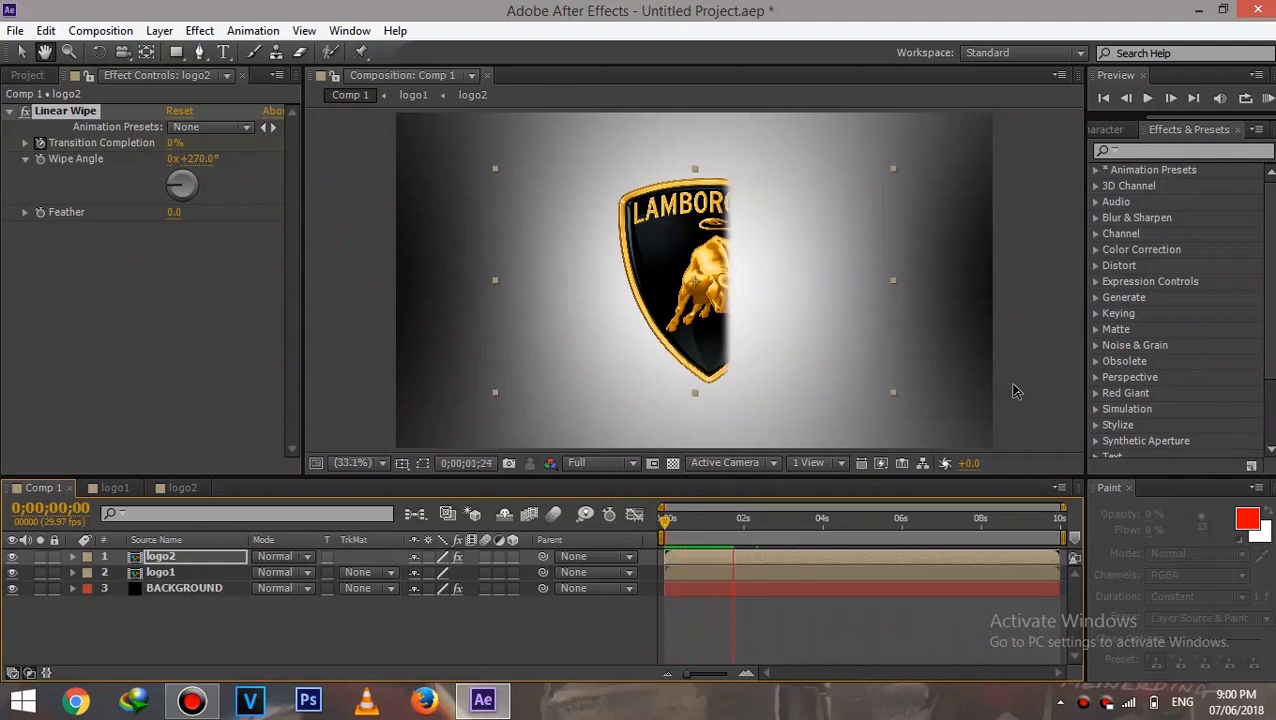
click(1014, 388)
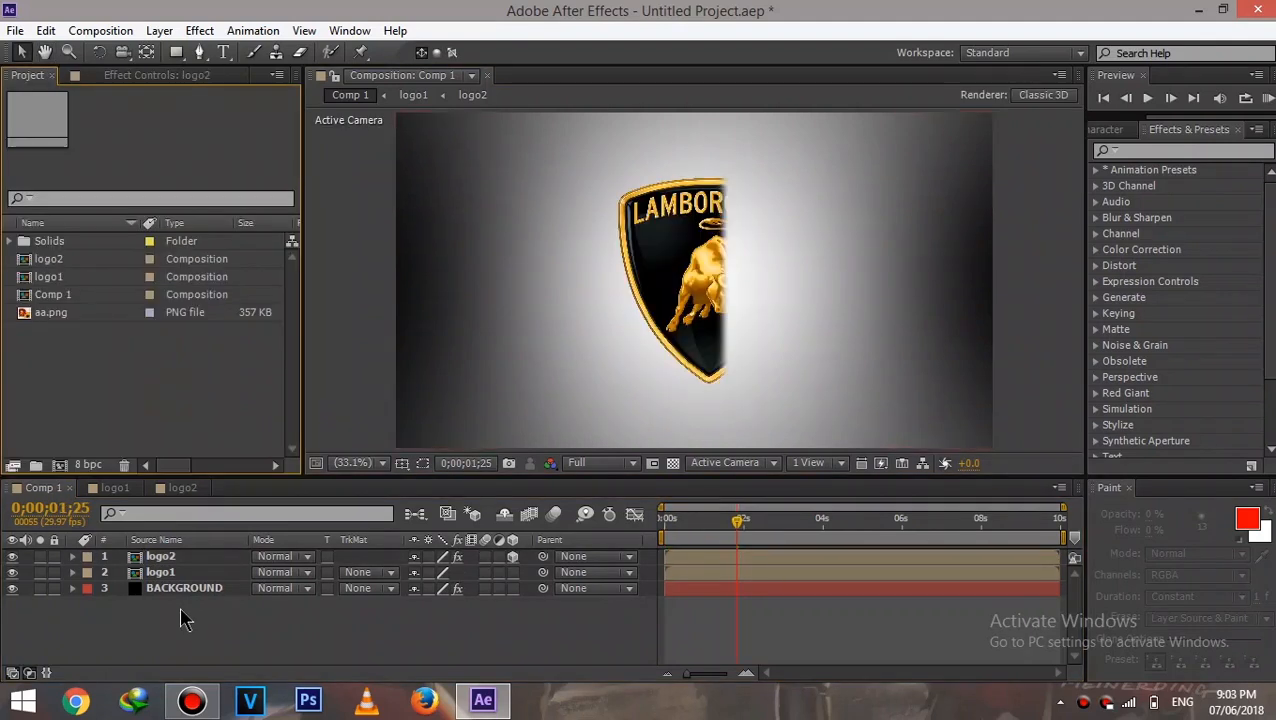
Add a 1920 × 1080 px black solid above logo2 in Comp 1 and rename the layer particles
right_click(179, 617)
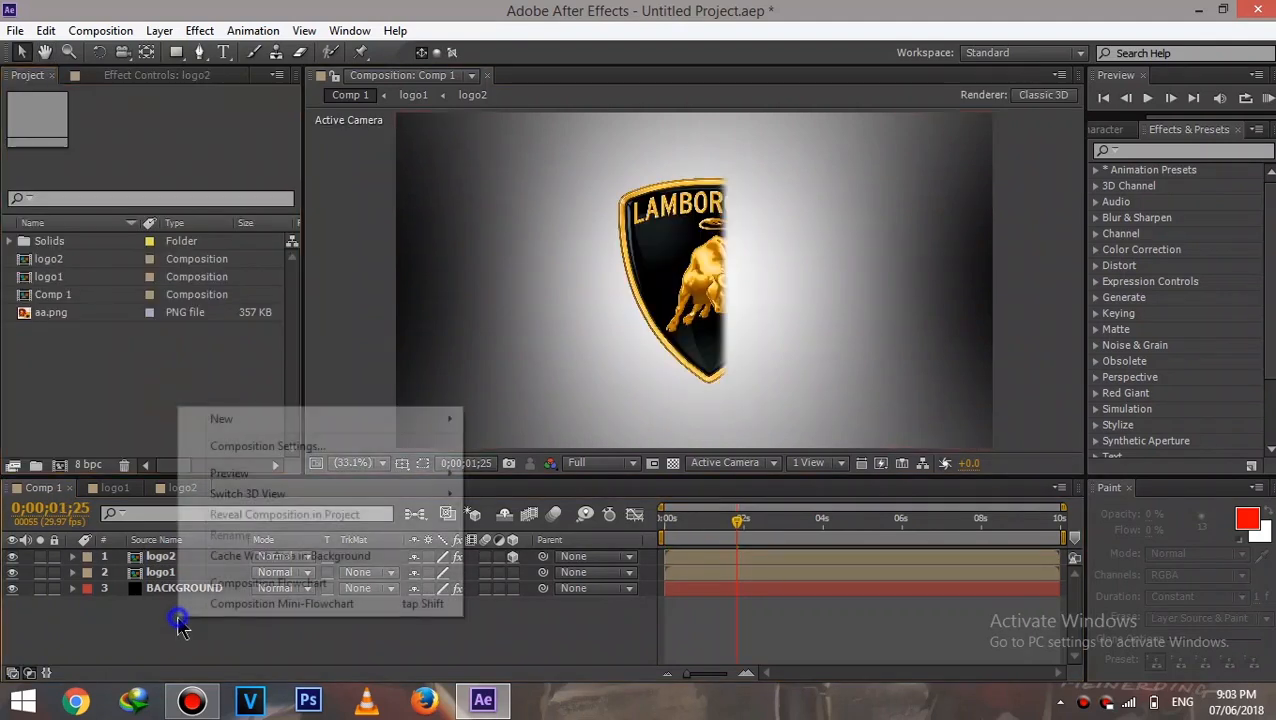
click(394, 422)
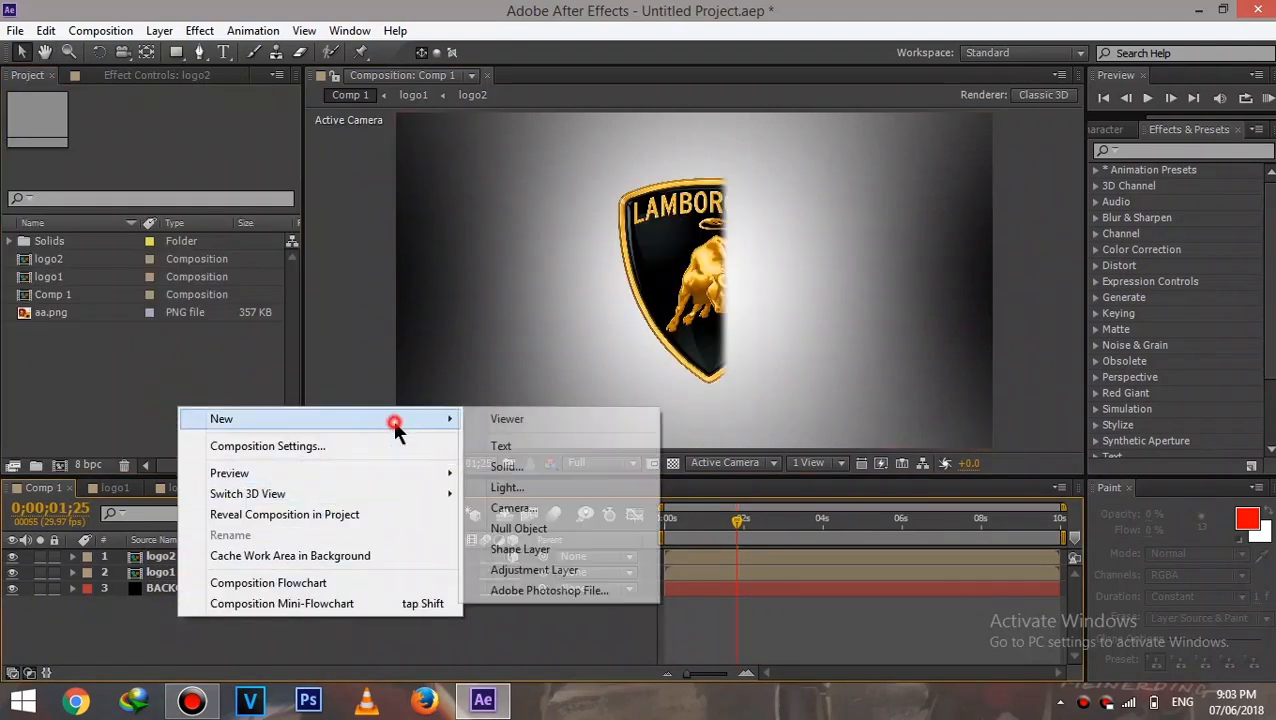
click(507, 469)
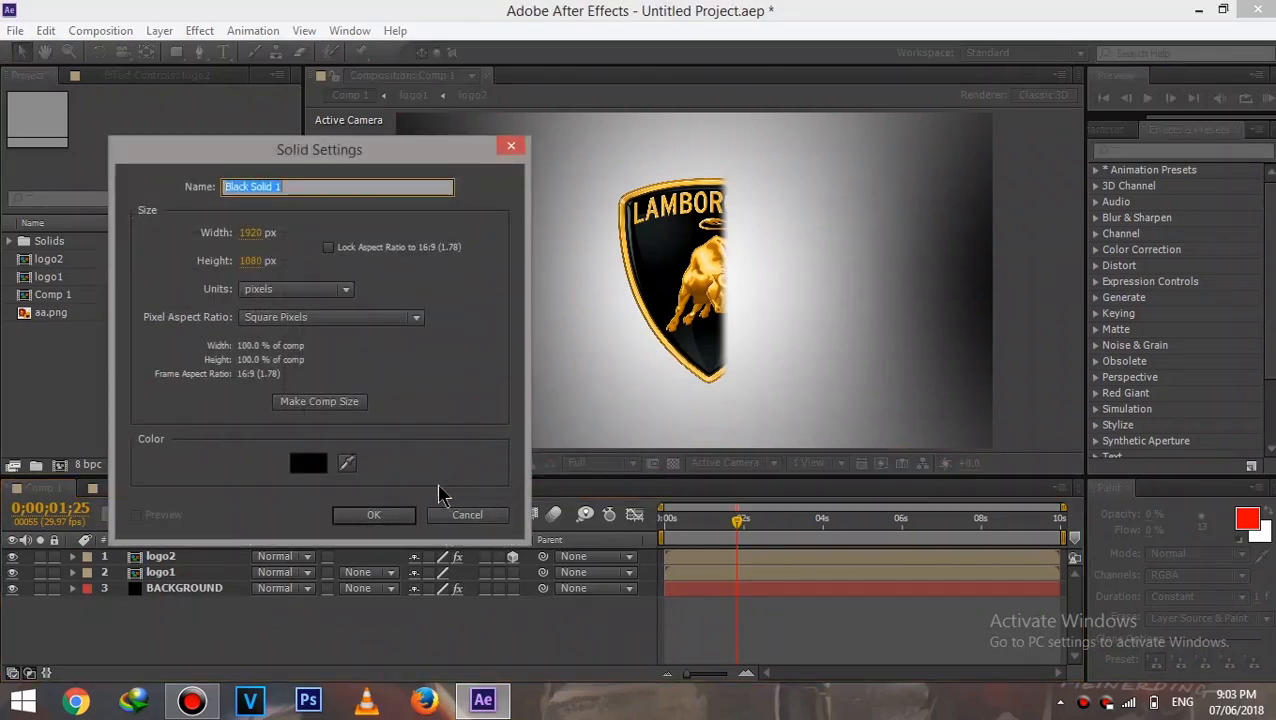
click(390, 514)
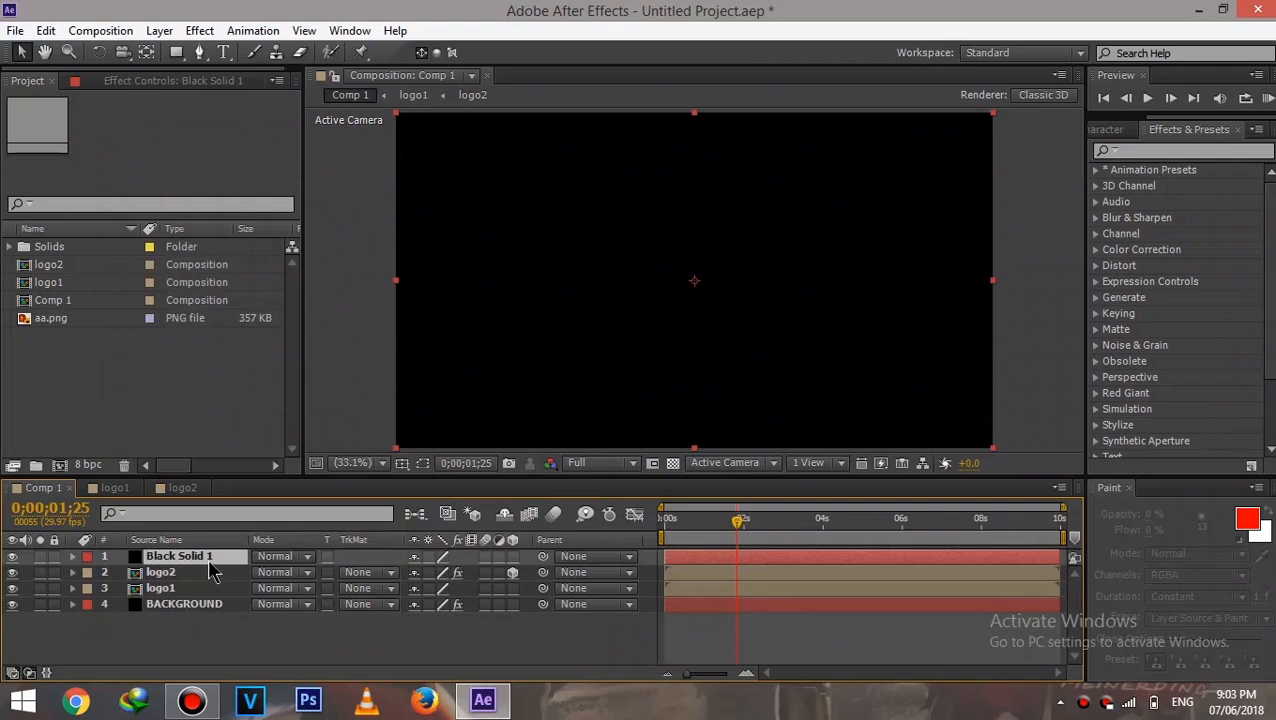
right_click(207, 557)
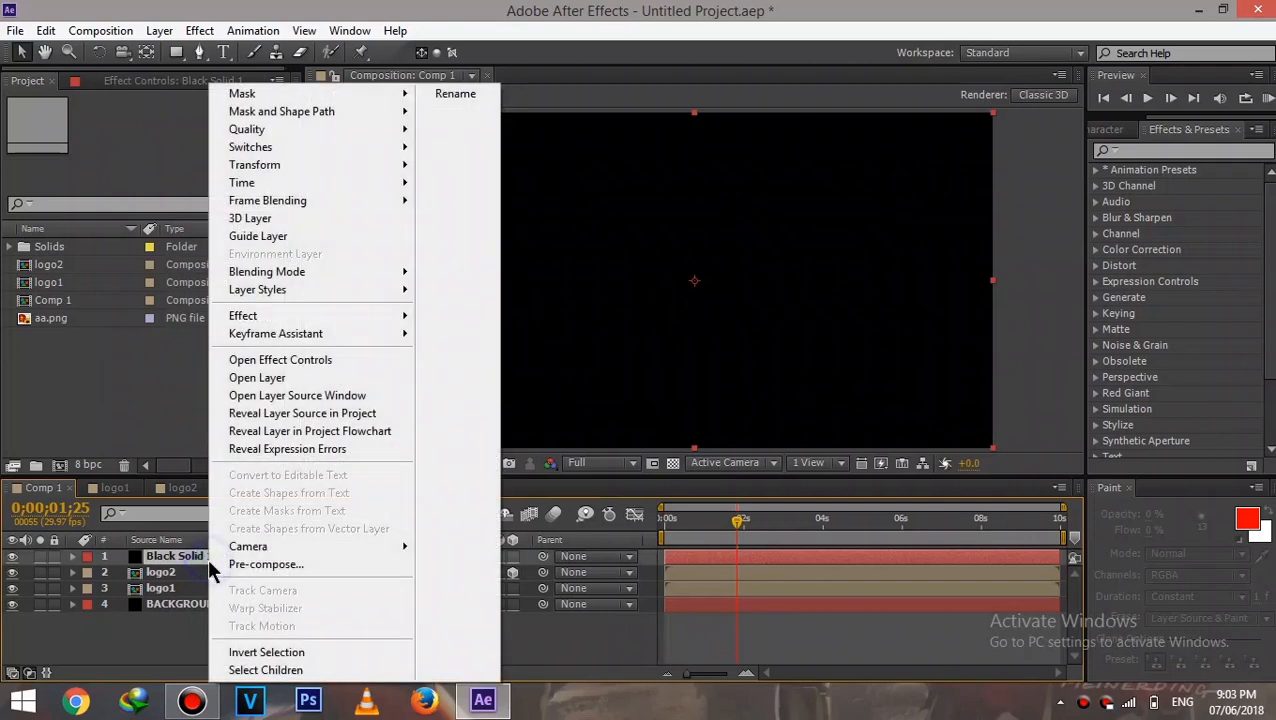
click(463, 94)
text(particles)
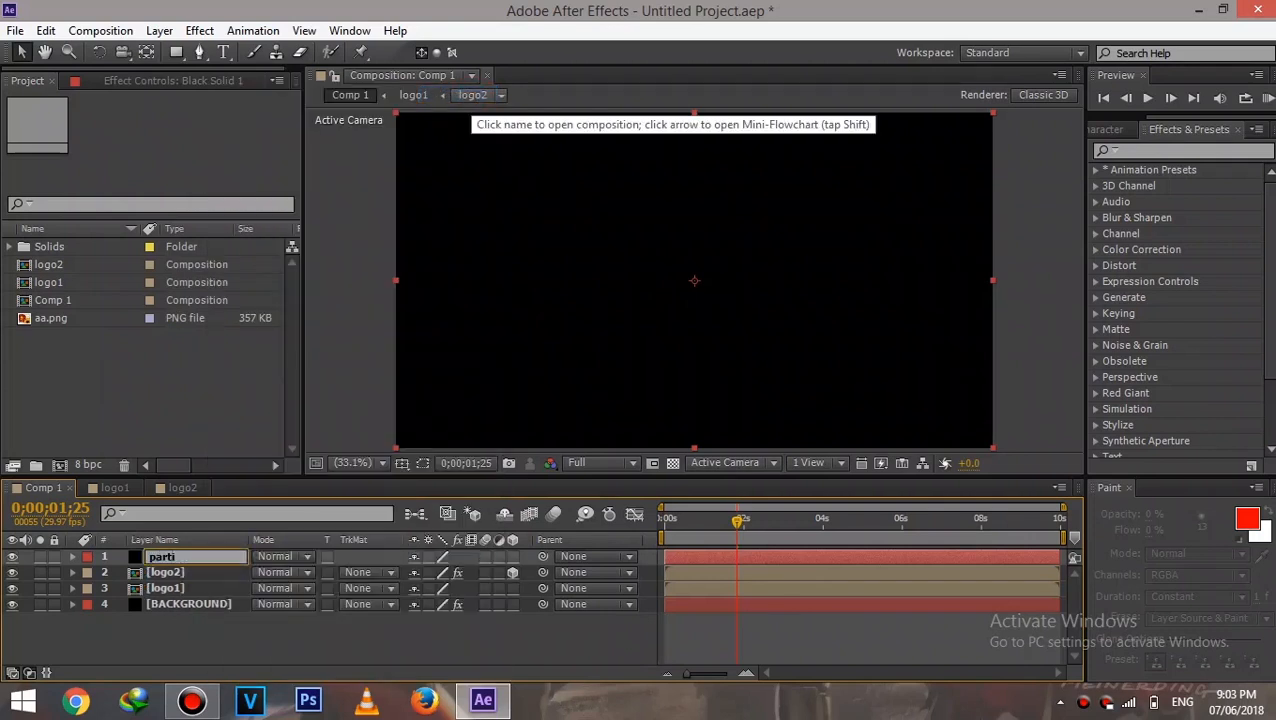
key(Return)
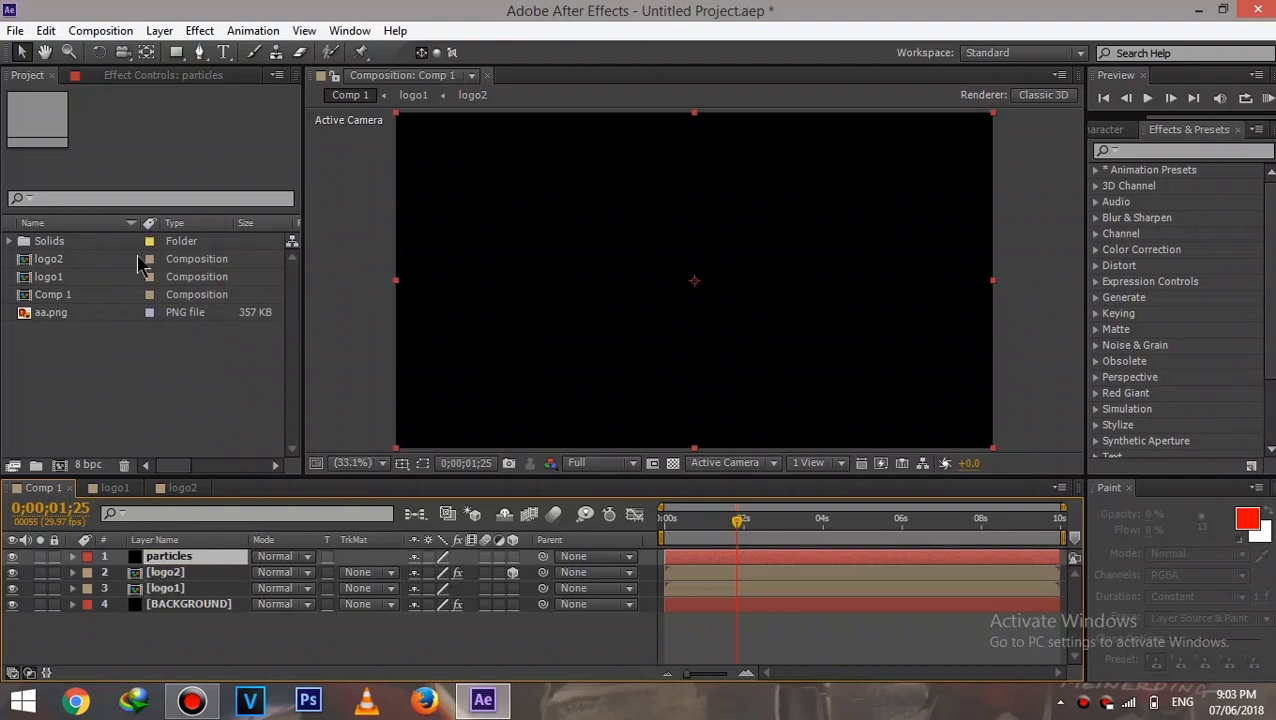
Apply the Trapcode Particular effect to the particles layer
click(100, 76)
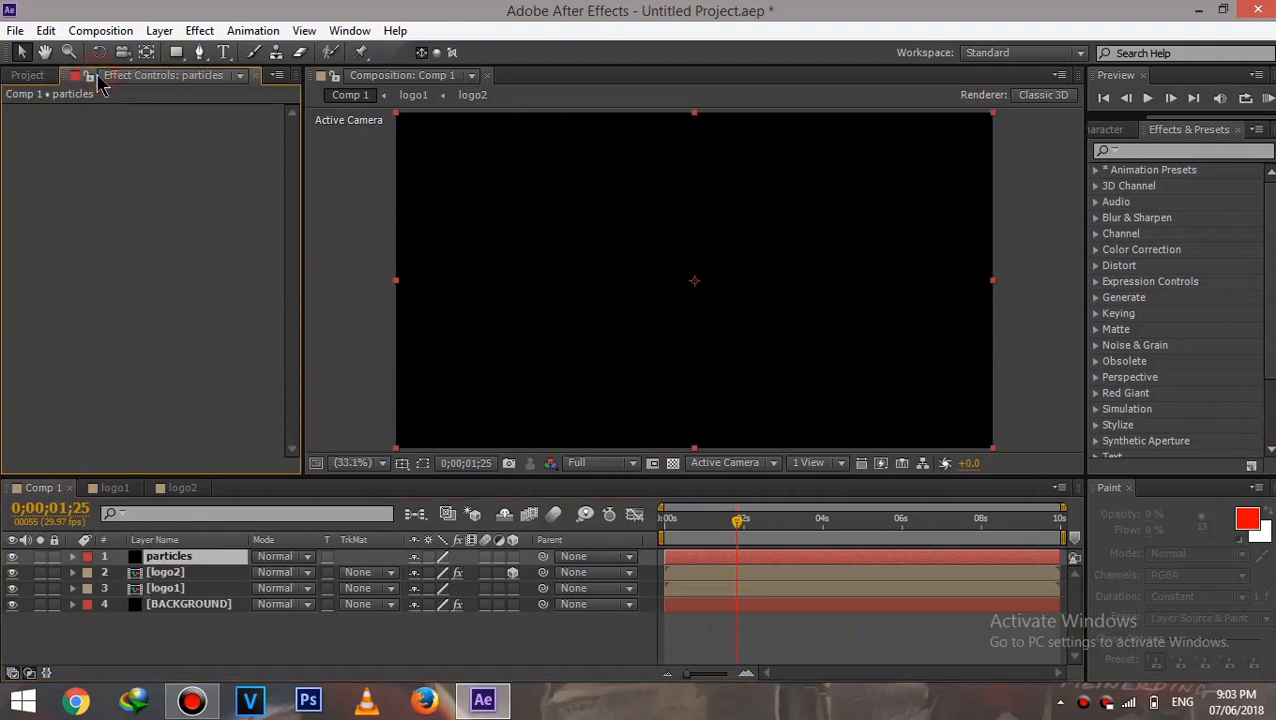
click(197, 30)
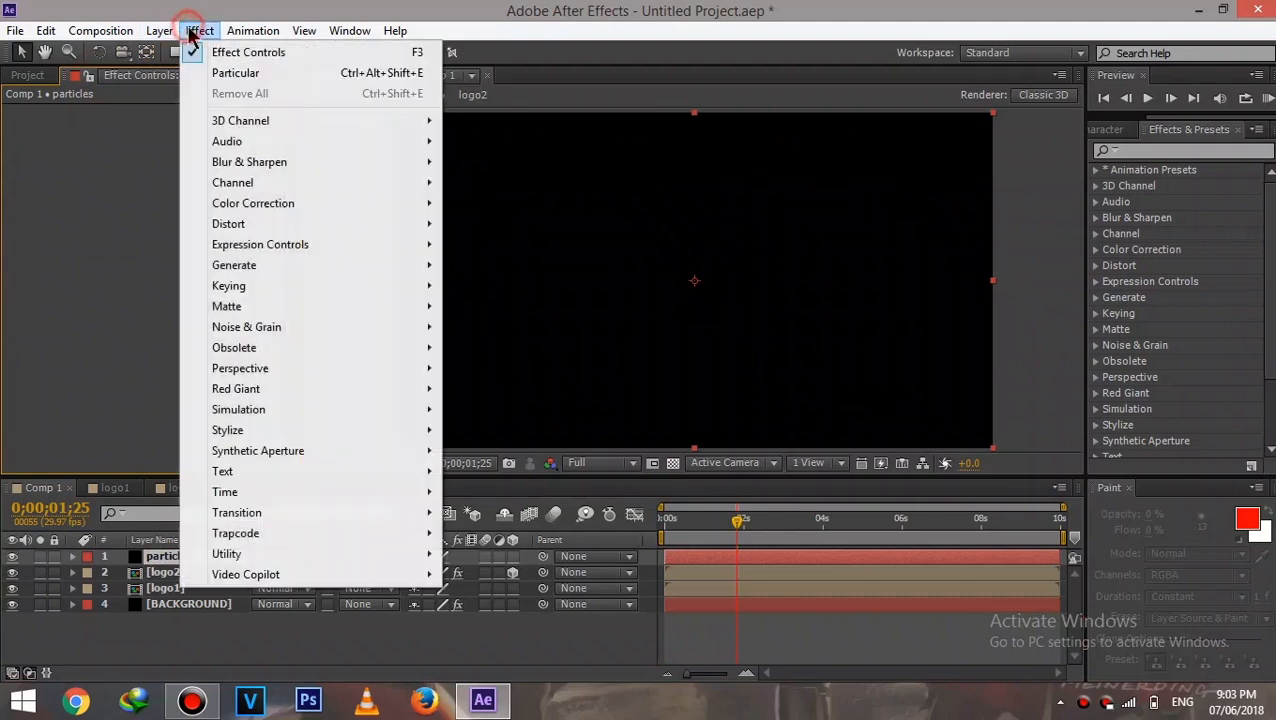
click(268, 535)
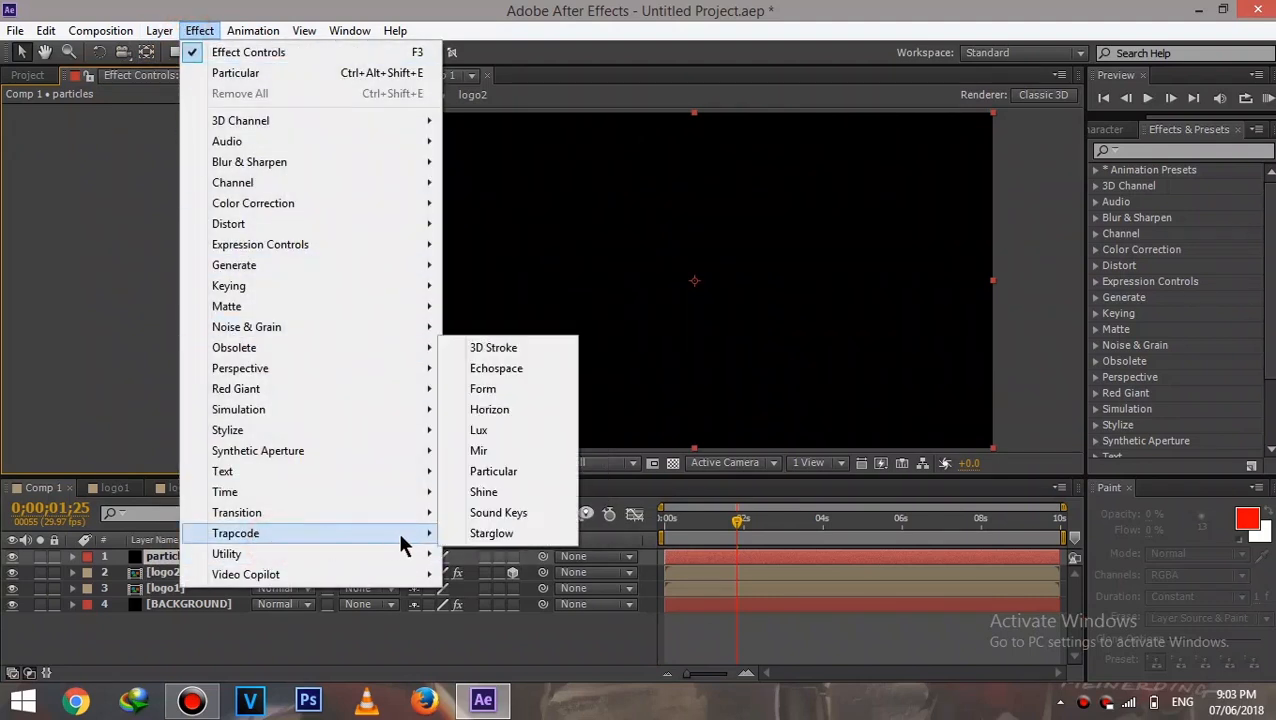
click(496, 471)
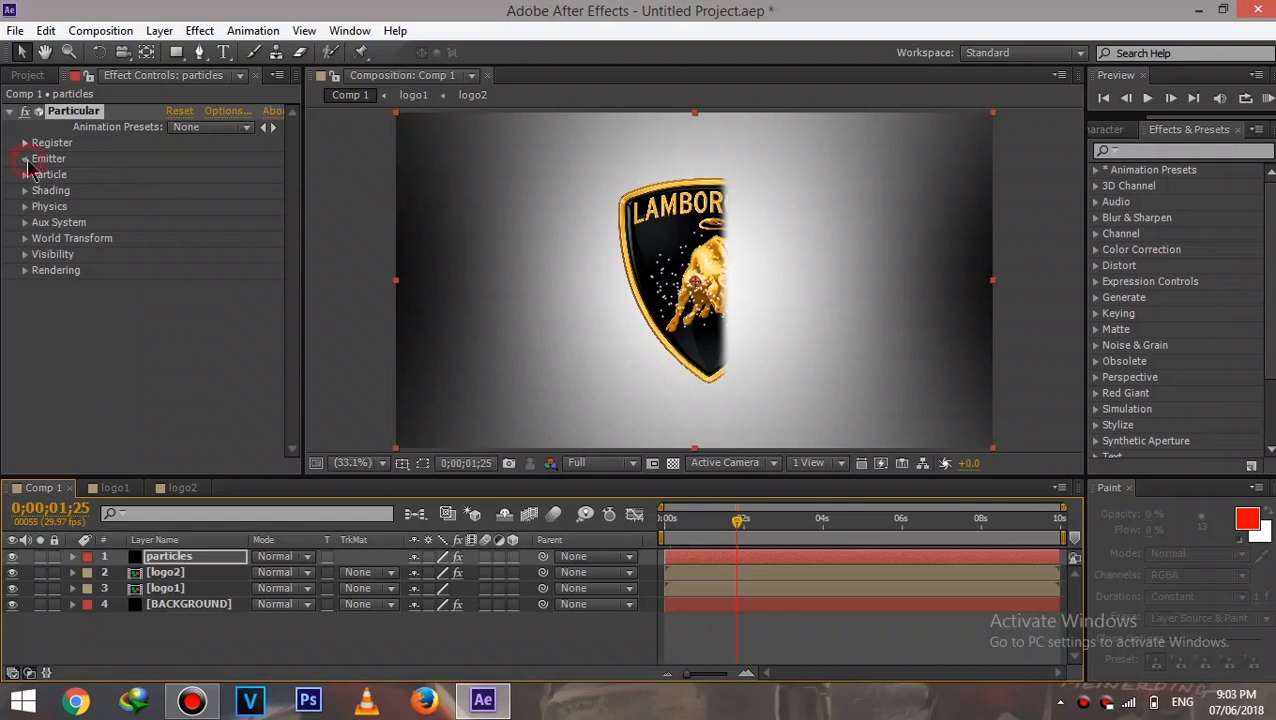
Set Particular's Emitter Type to Layer
click(25, 159)
click(247, 152)
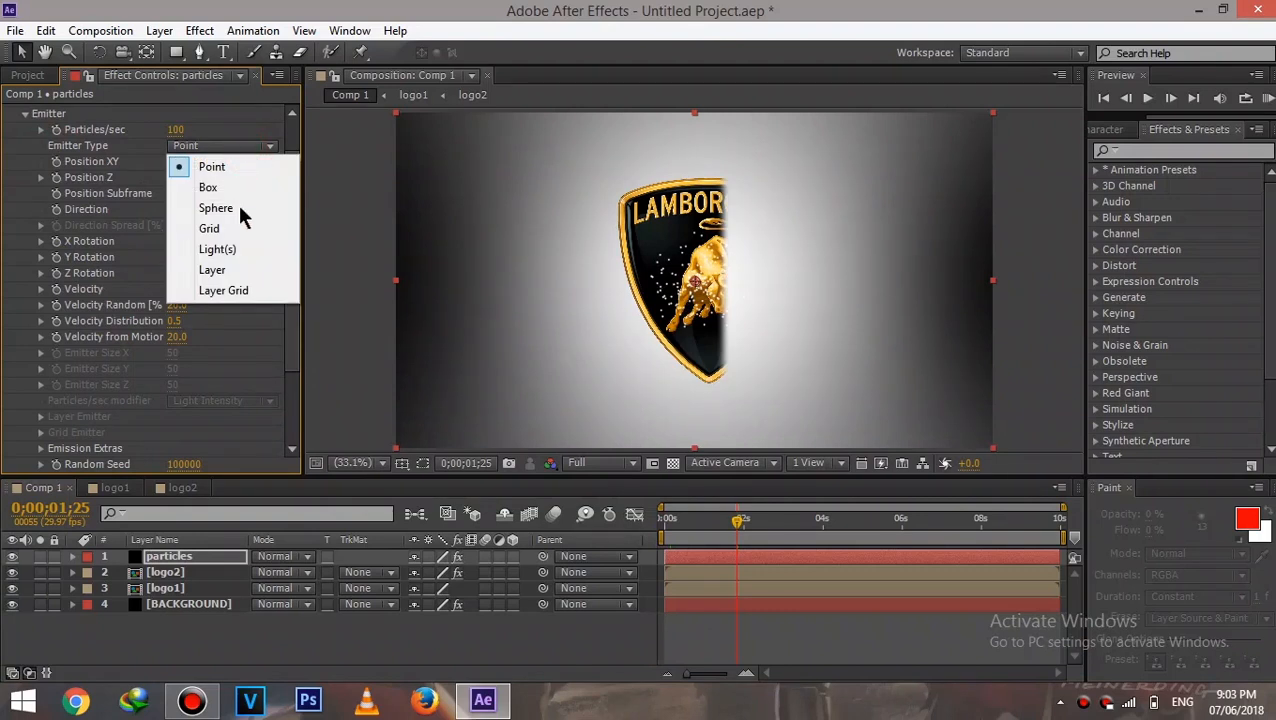
click(238, 270)
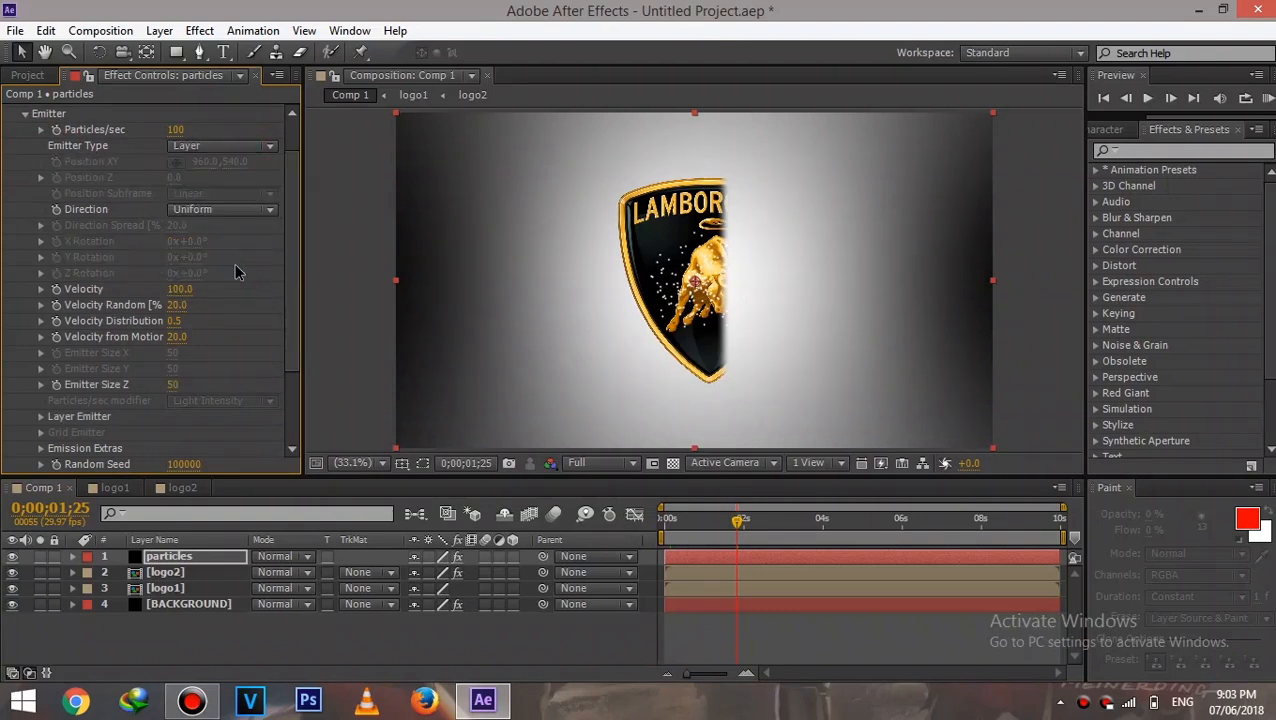
Make the logo1 layer 3D and choose it as the source layer of Particular's Layer Emitter
drag(296, 238, 296, 303)
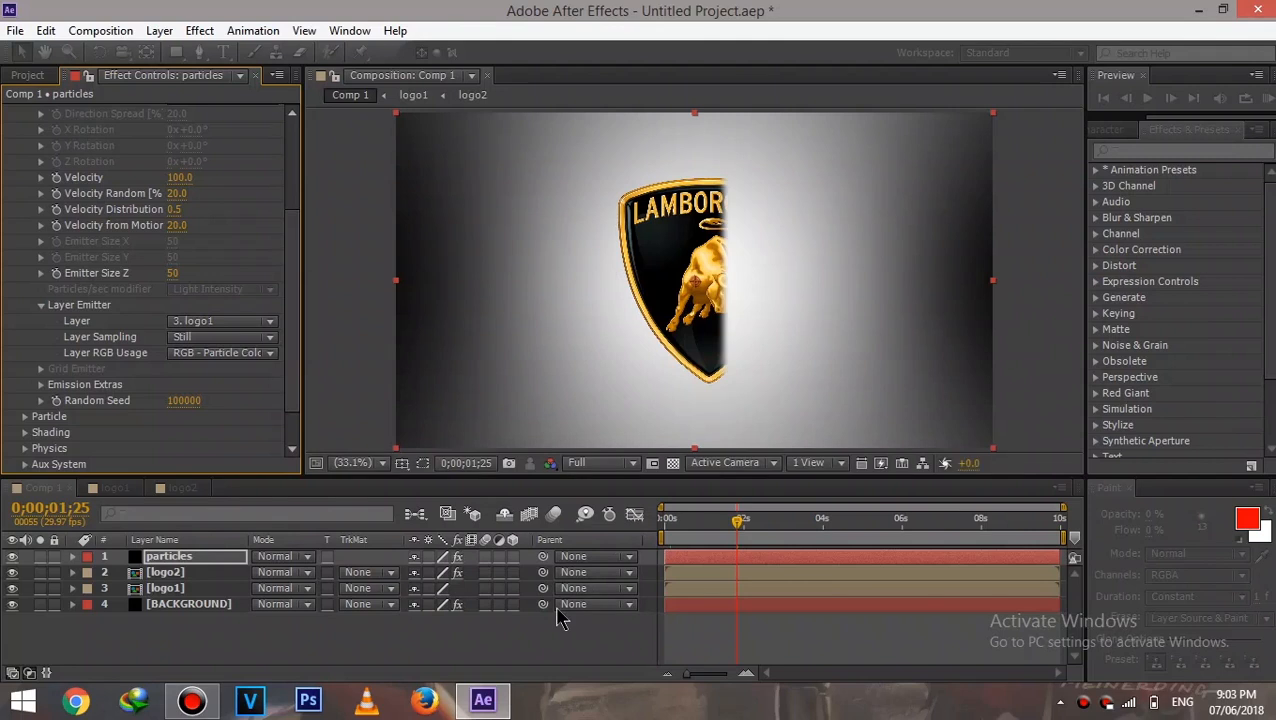
click(513, 591)
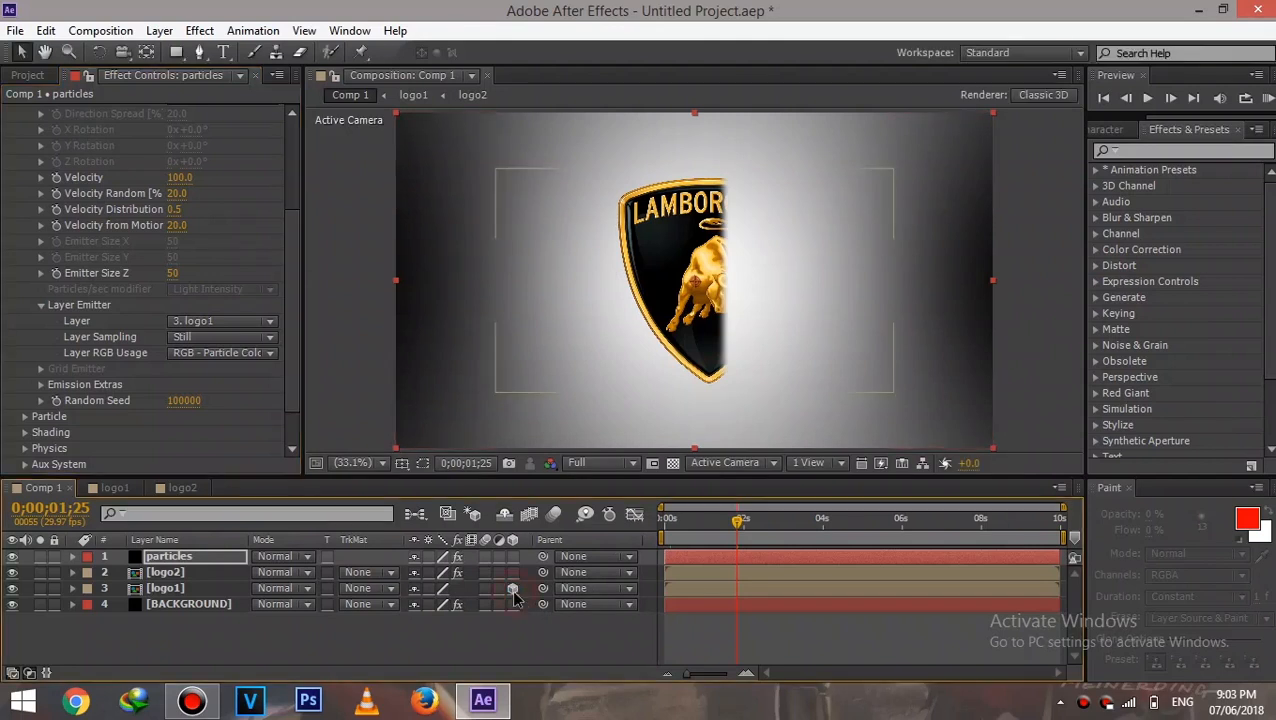
click(266, 322)
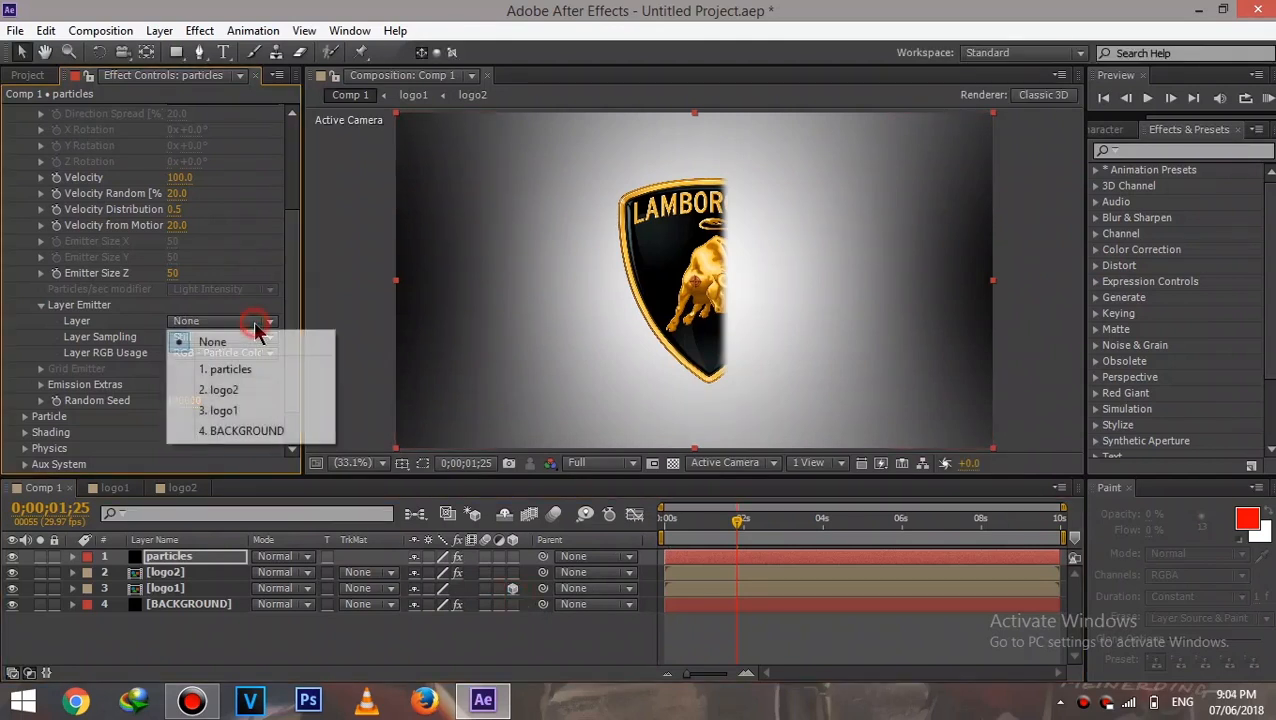
click(236, 410)
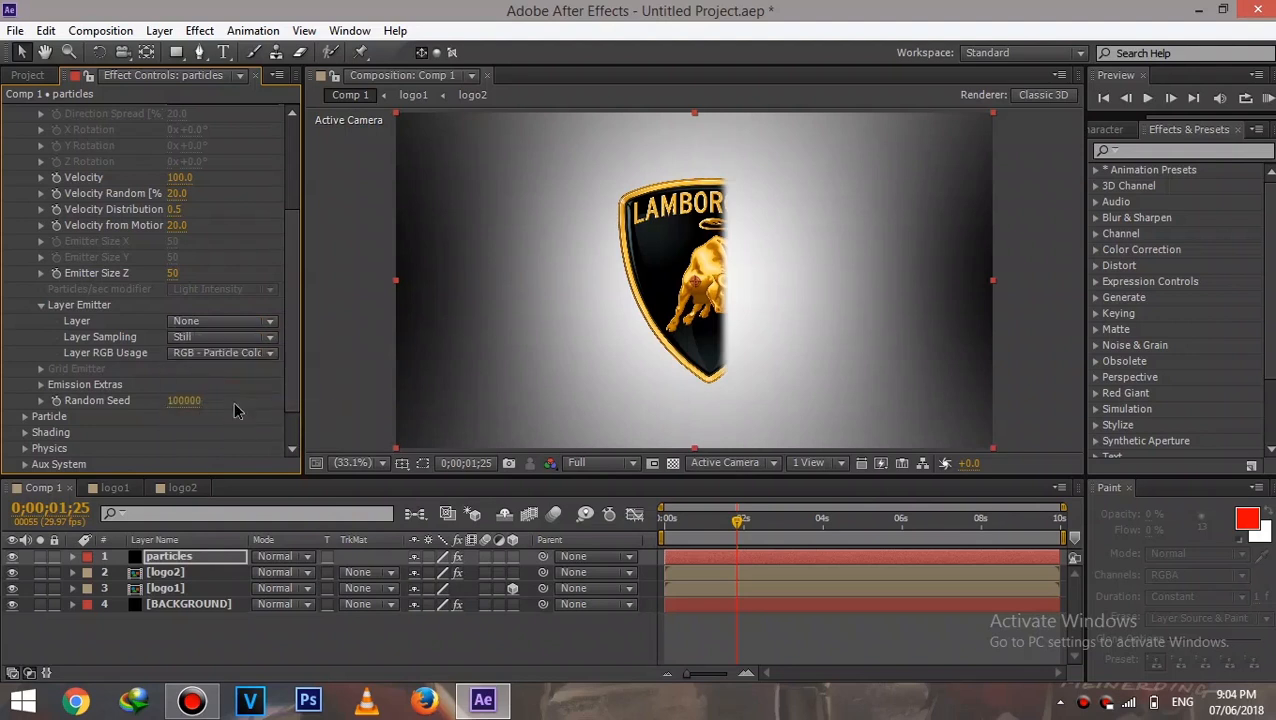
Set Particular's Particles/sec to 100000
drag(288, 330, 298, 218)
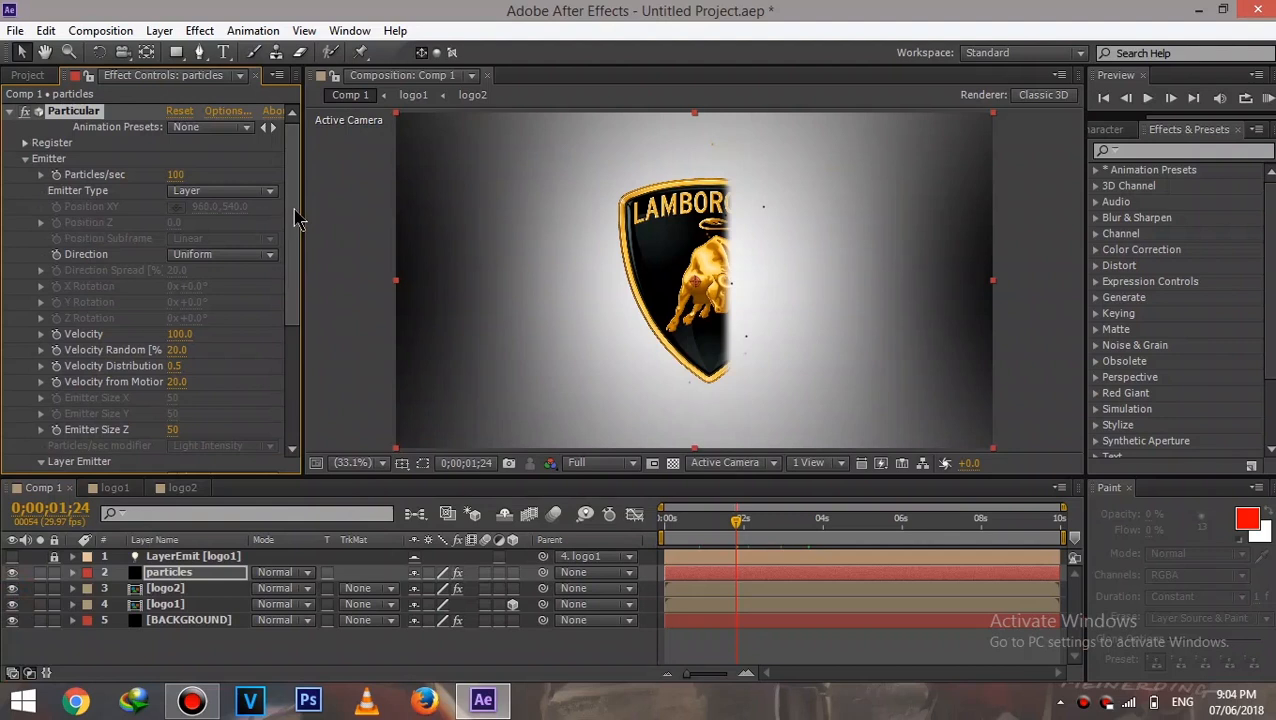
click(178, 175)
text(100000)
key(Return)
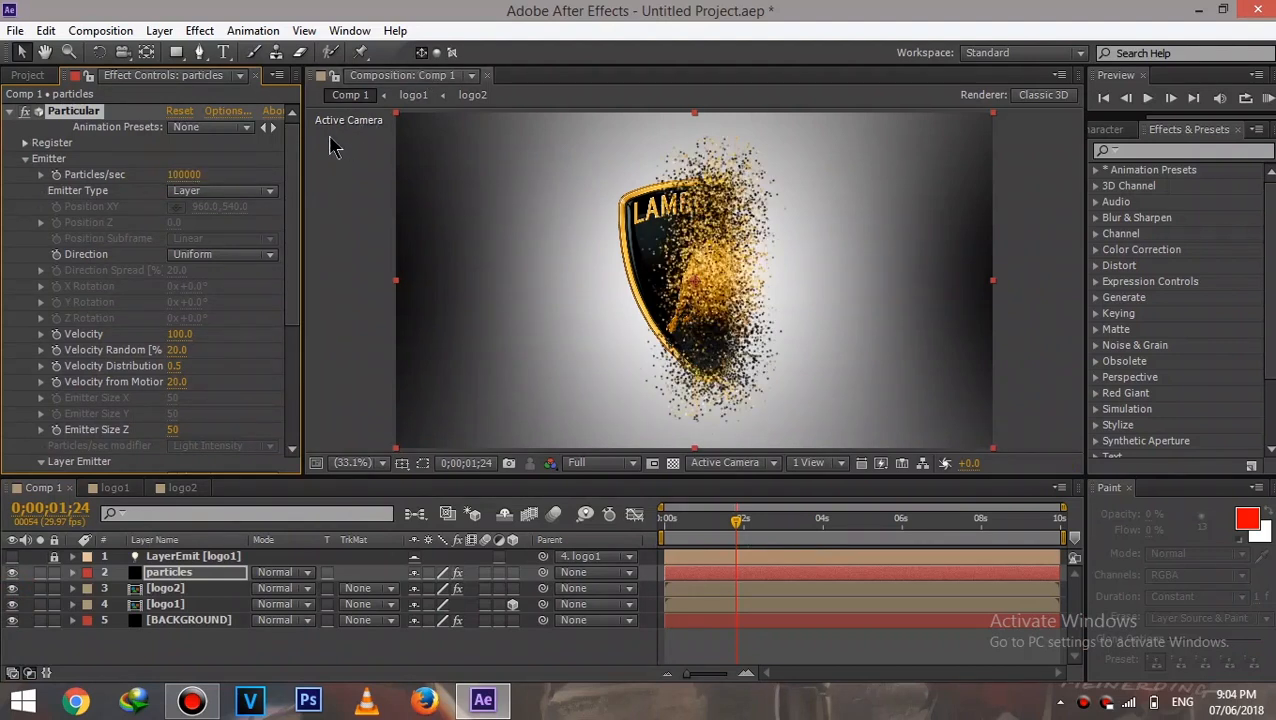
Set the Layer Emitter's Layer Sampling to Particle Birth Time
click(296, 144)
scroll(296, 172, down, 3)
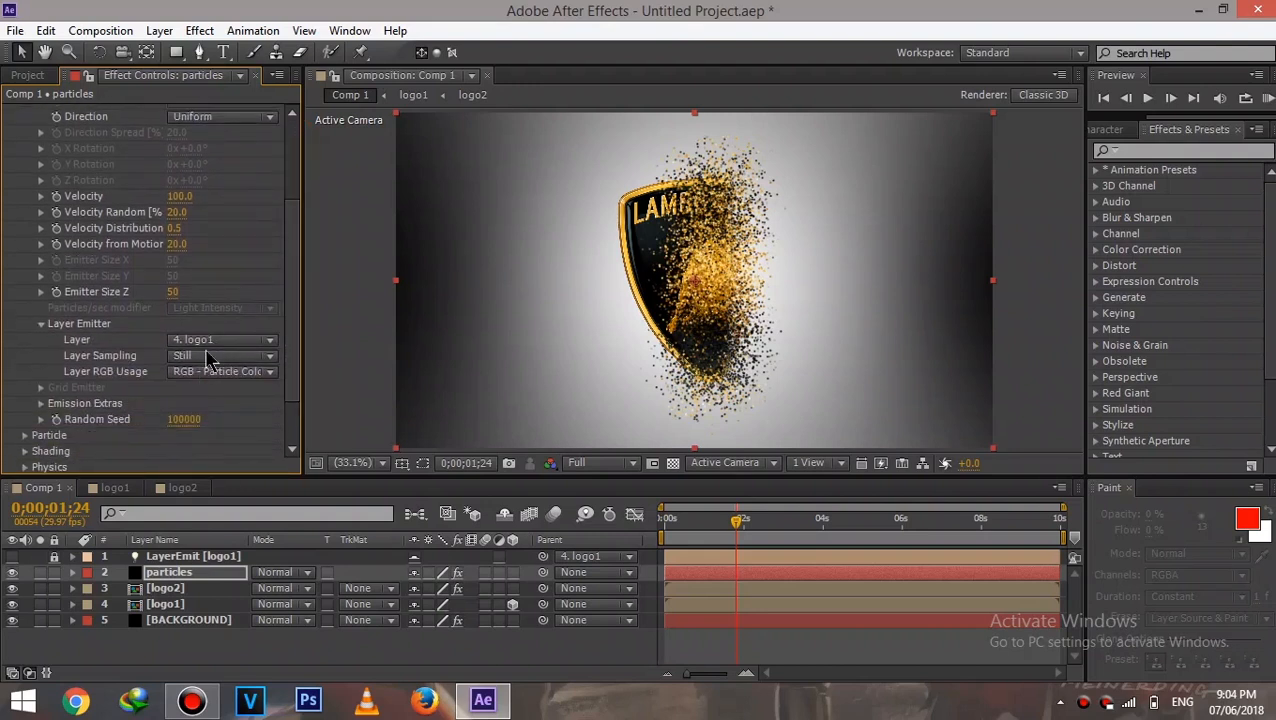
click(206, 357)
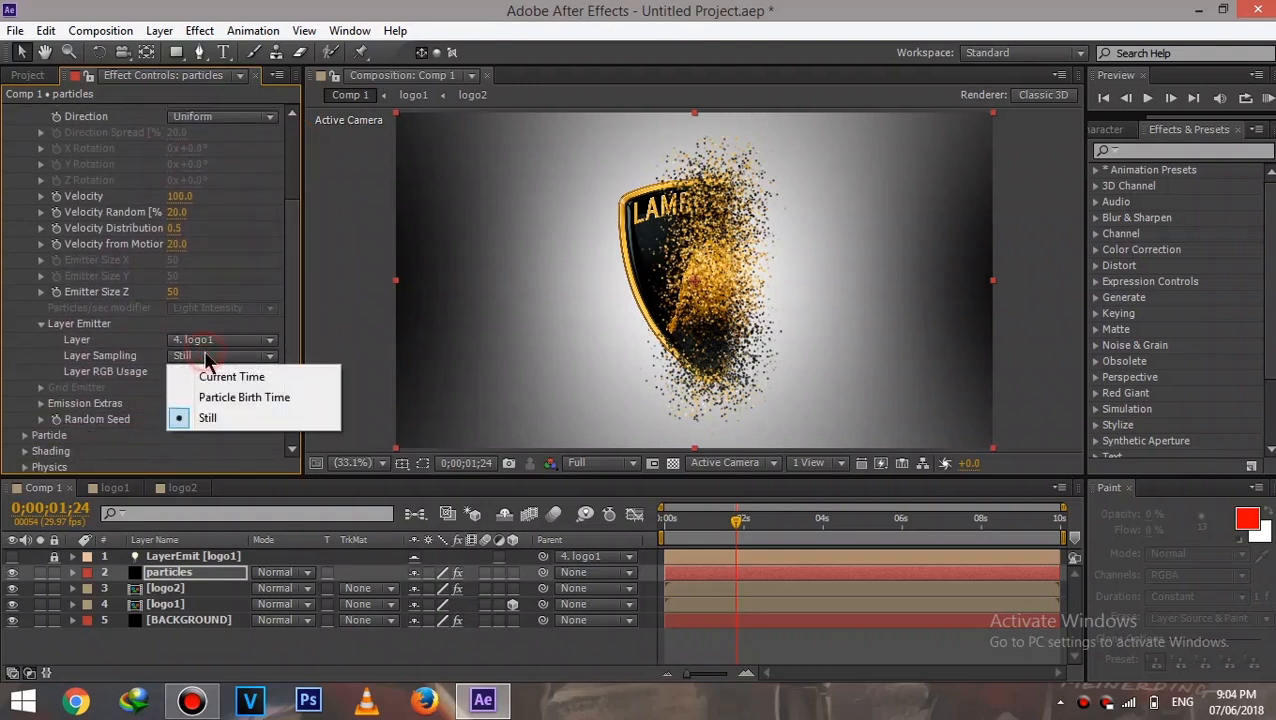
click(243, 397)
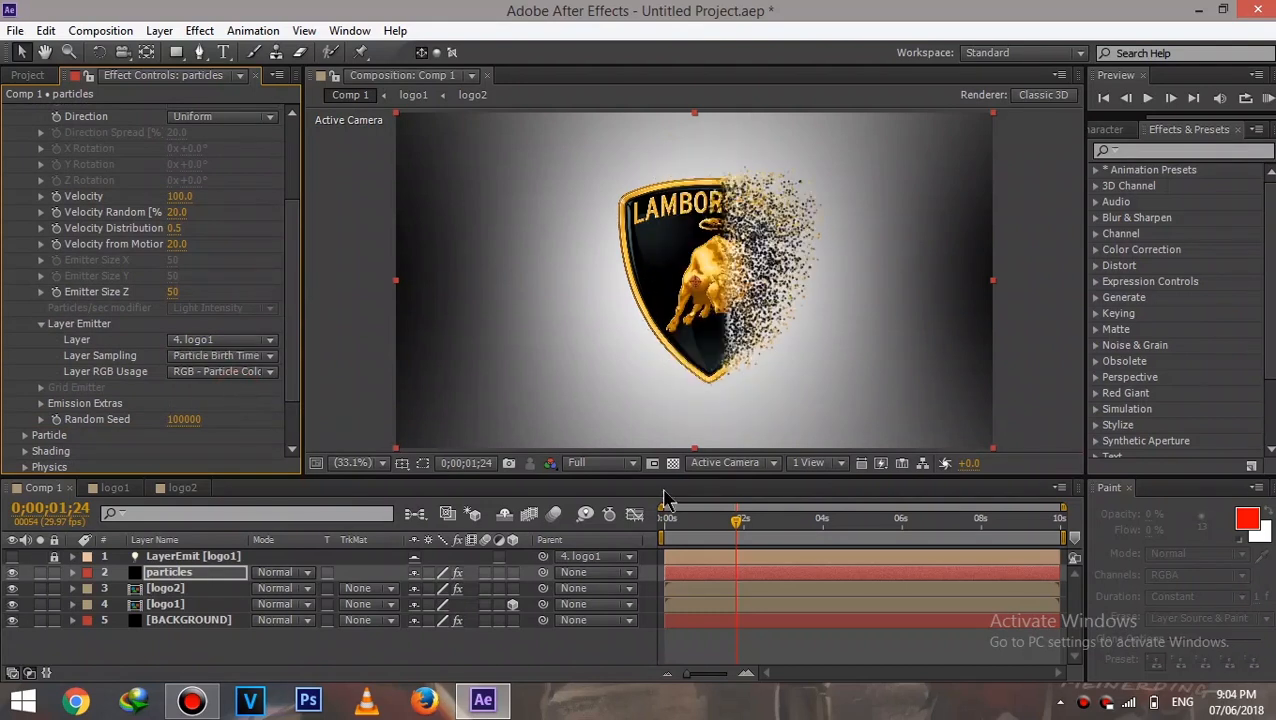
Preview the particle dispersion from 0;00;00;06 and inspect the frames at 0;00;02;28 and 0;00;02;00
click(673, 521)
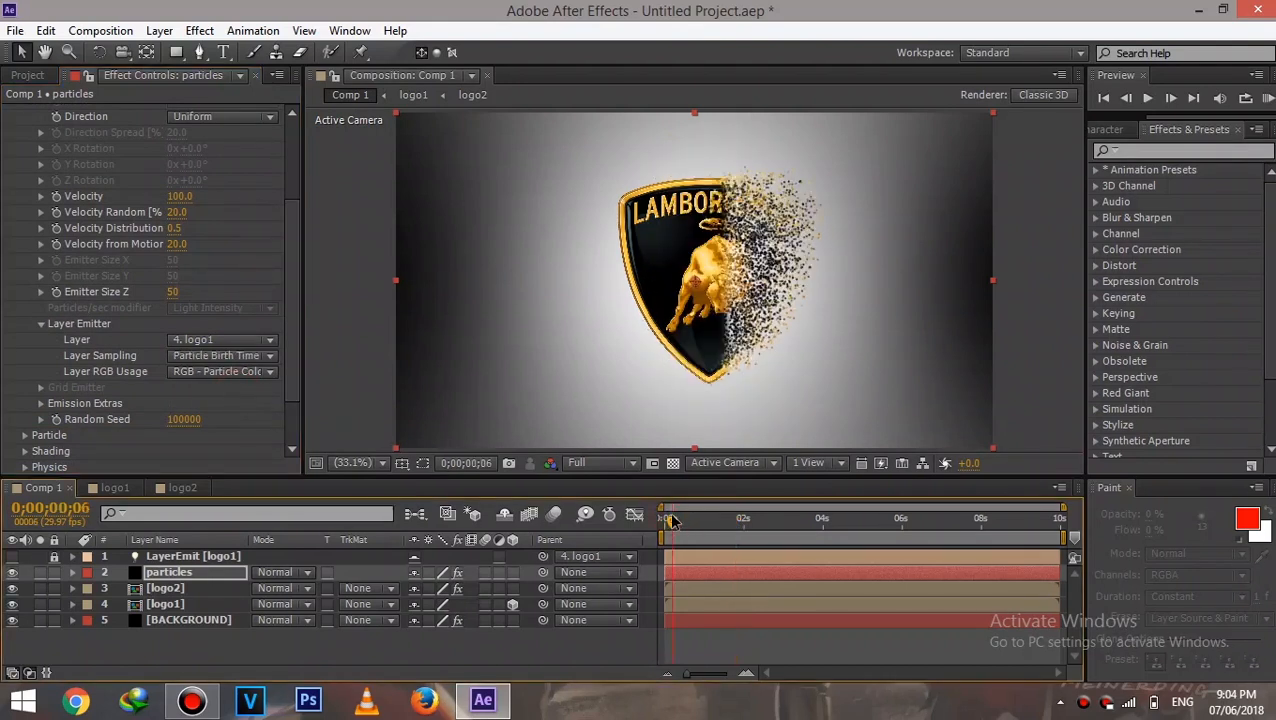
key(space)
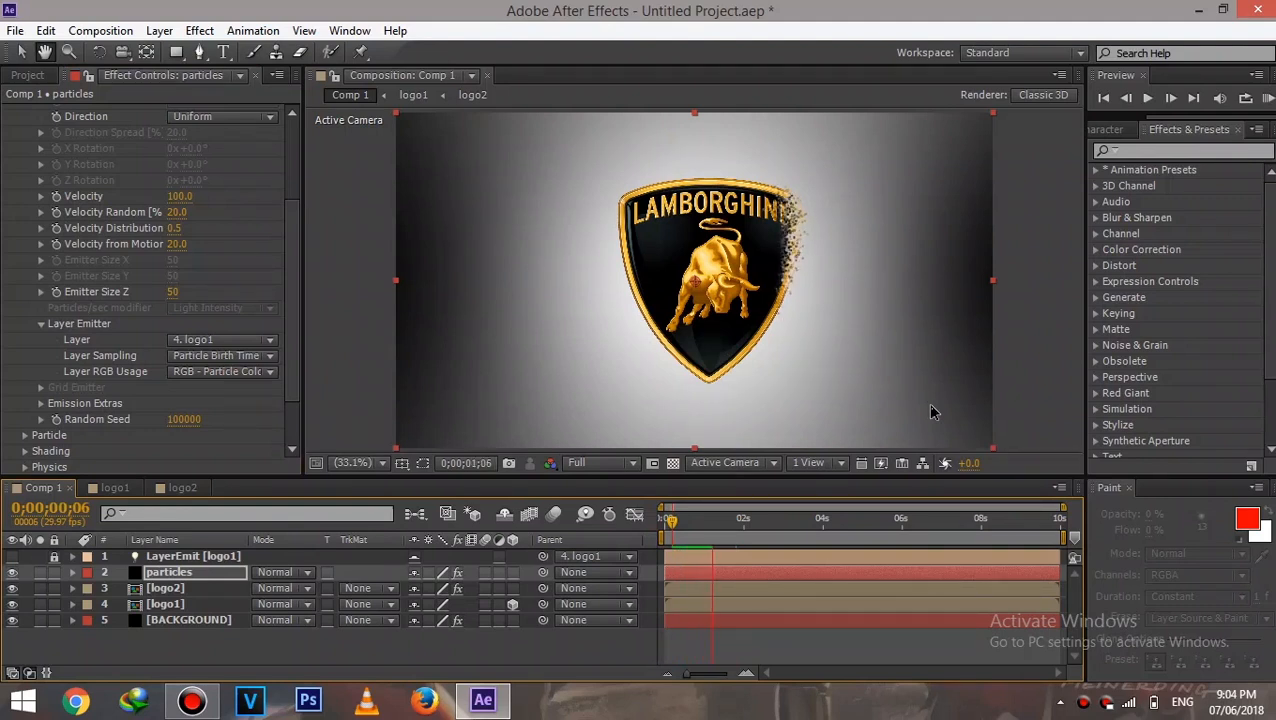
key(space)
click(782, 526)
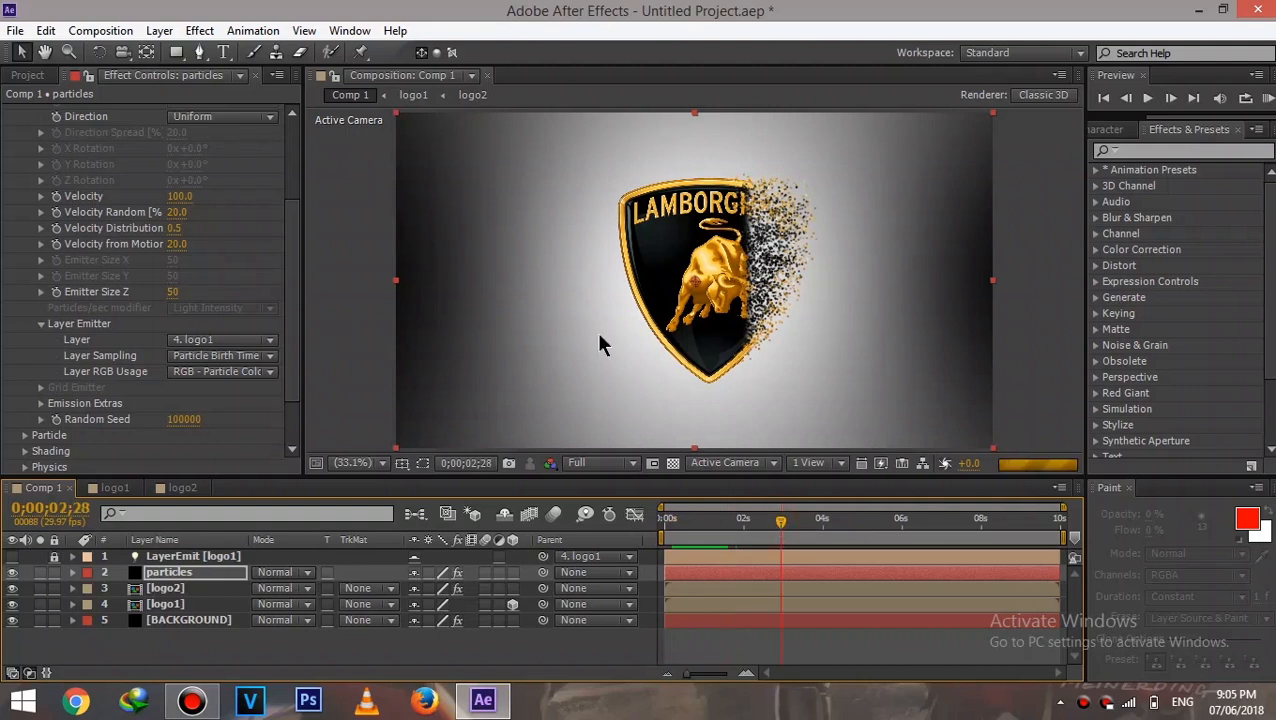
click(740, 520)
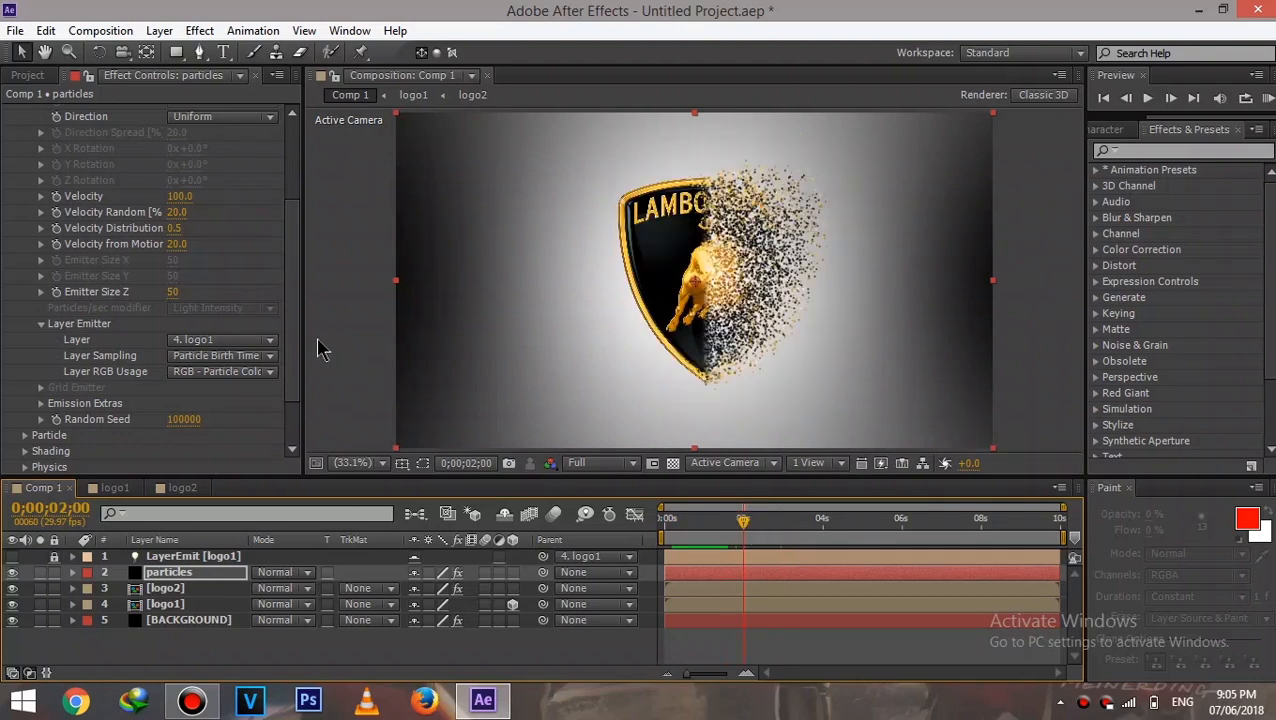
Set the Velocity of Particular's emitter to 250
click(296, 316)
scroll(298, 265, up, 5)
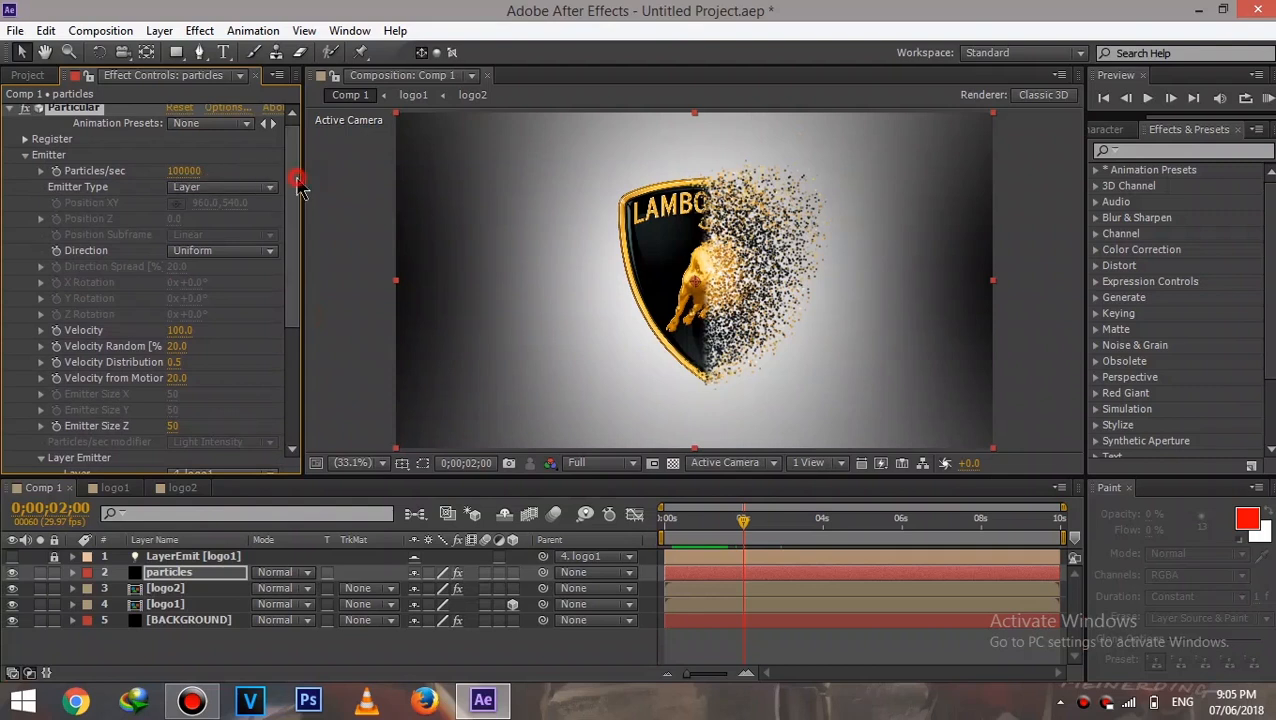
drag(298, 184, 300, 232)
click(183, 248)
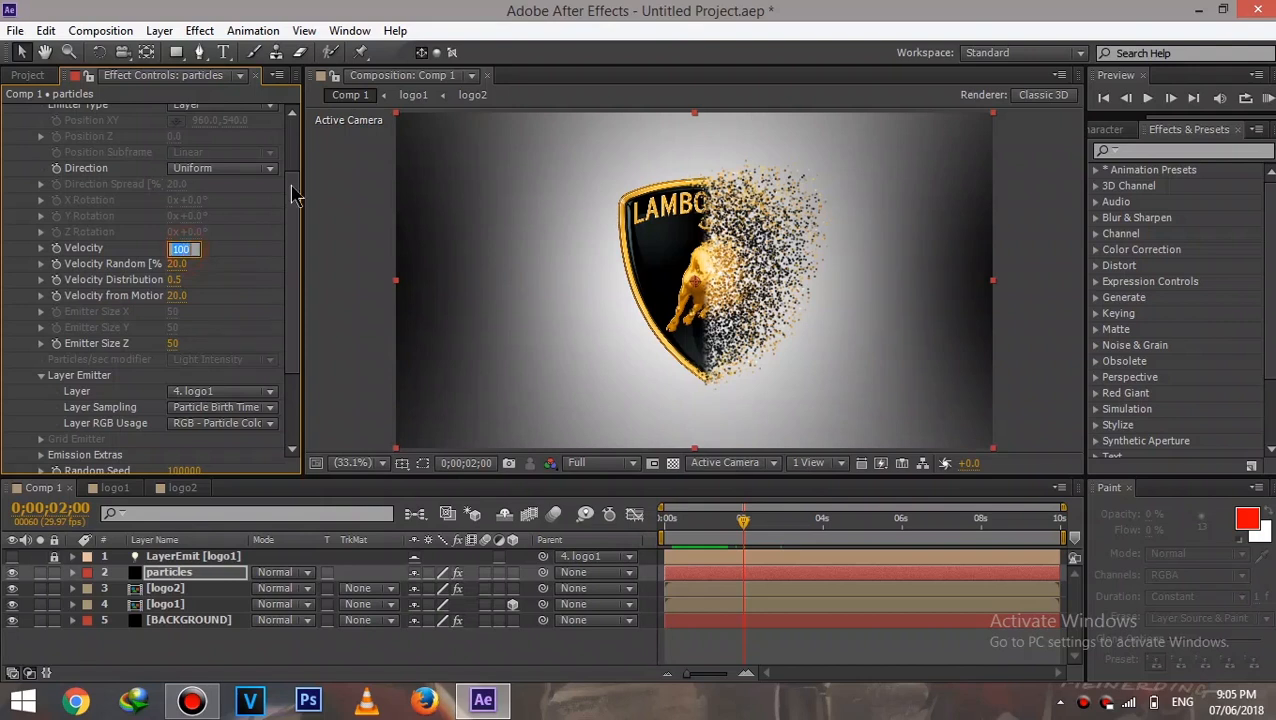
text(250)
key(Return)
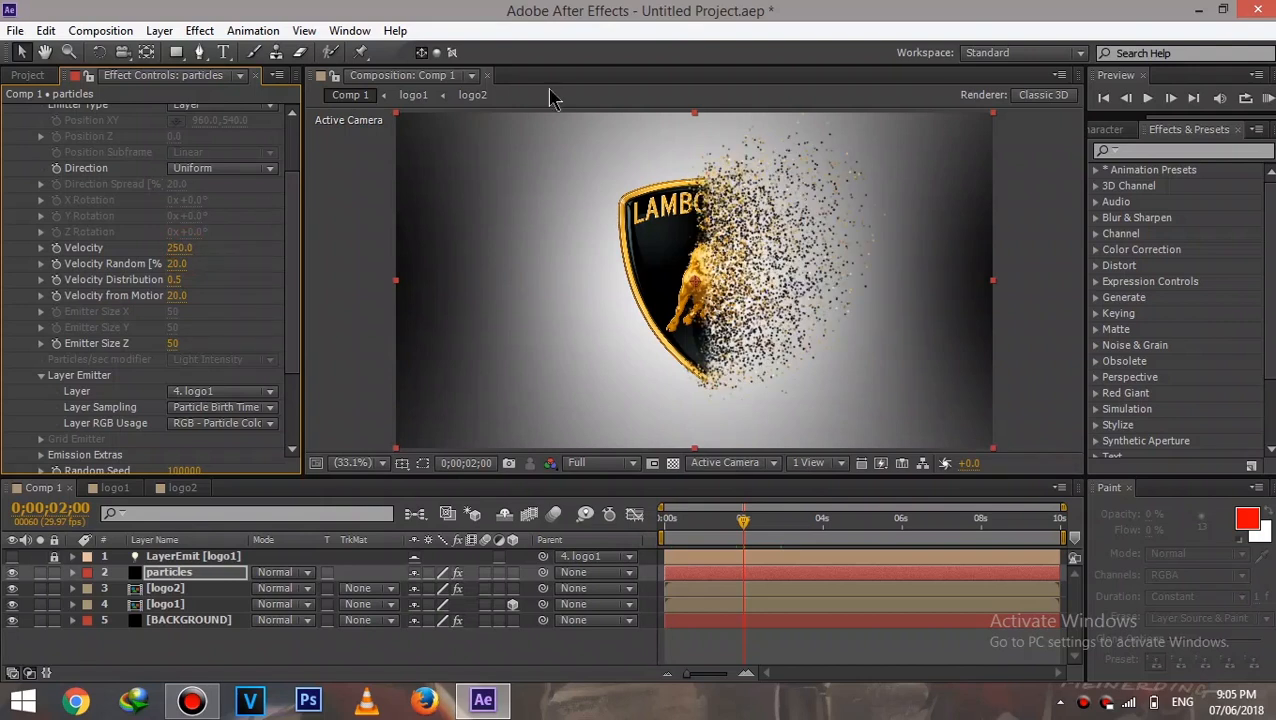
Set the emitter's Velocity to 200
click(186, 258)
click(185, 248)
text(200)
key(Return)
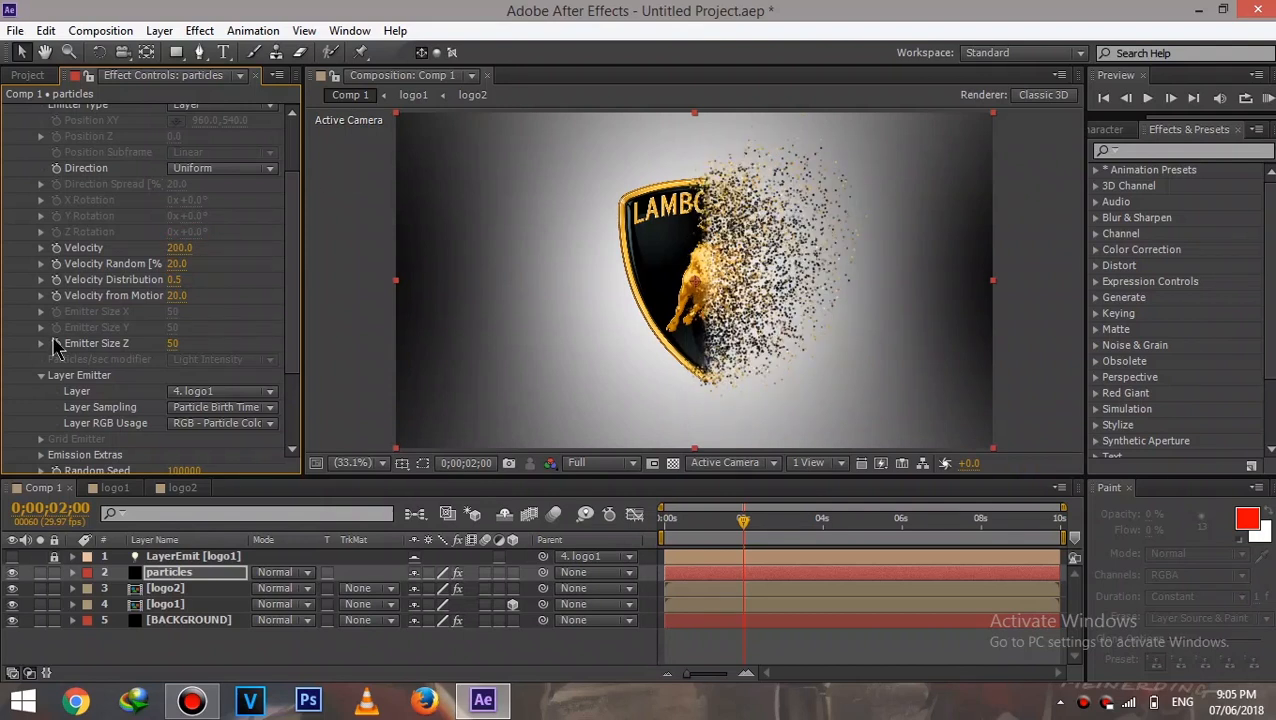
Keep Sphere as Particular's particle type and set Life to 2 seconds and Sphere Feather to 100
click(296, 170)
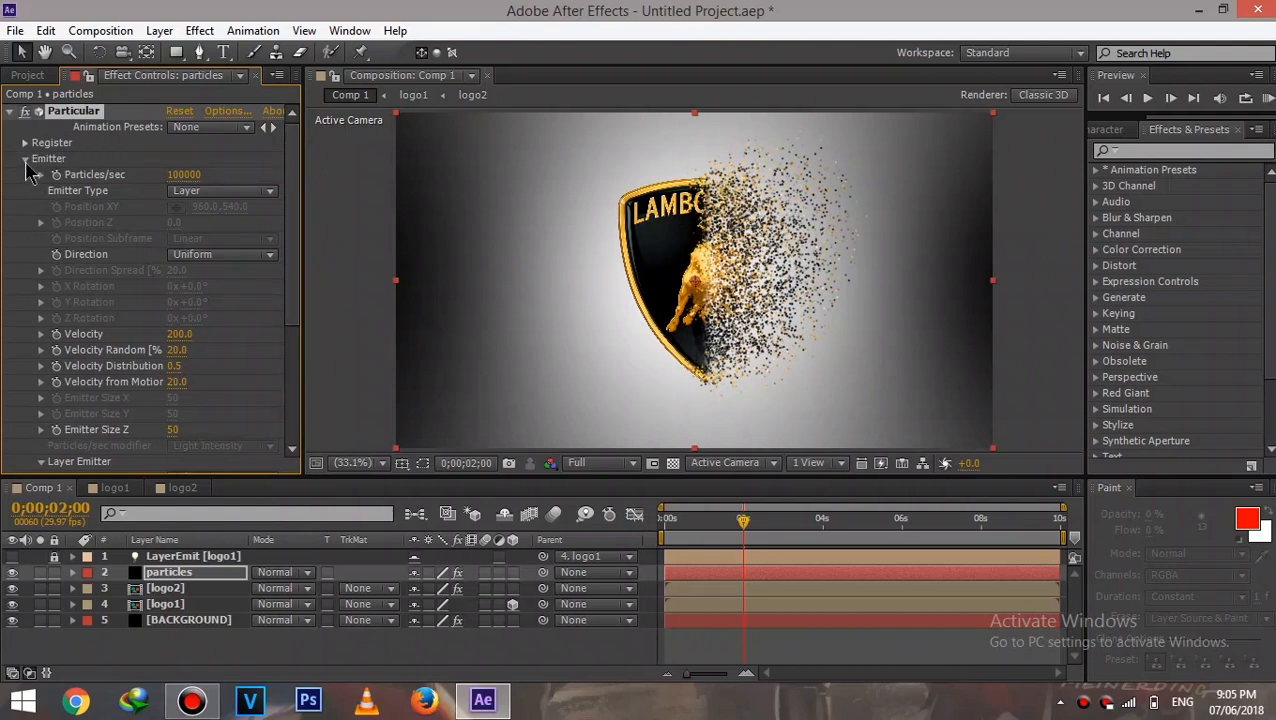
click(26, 159)
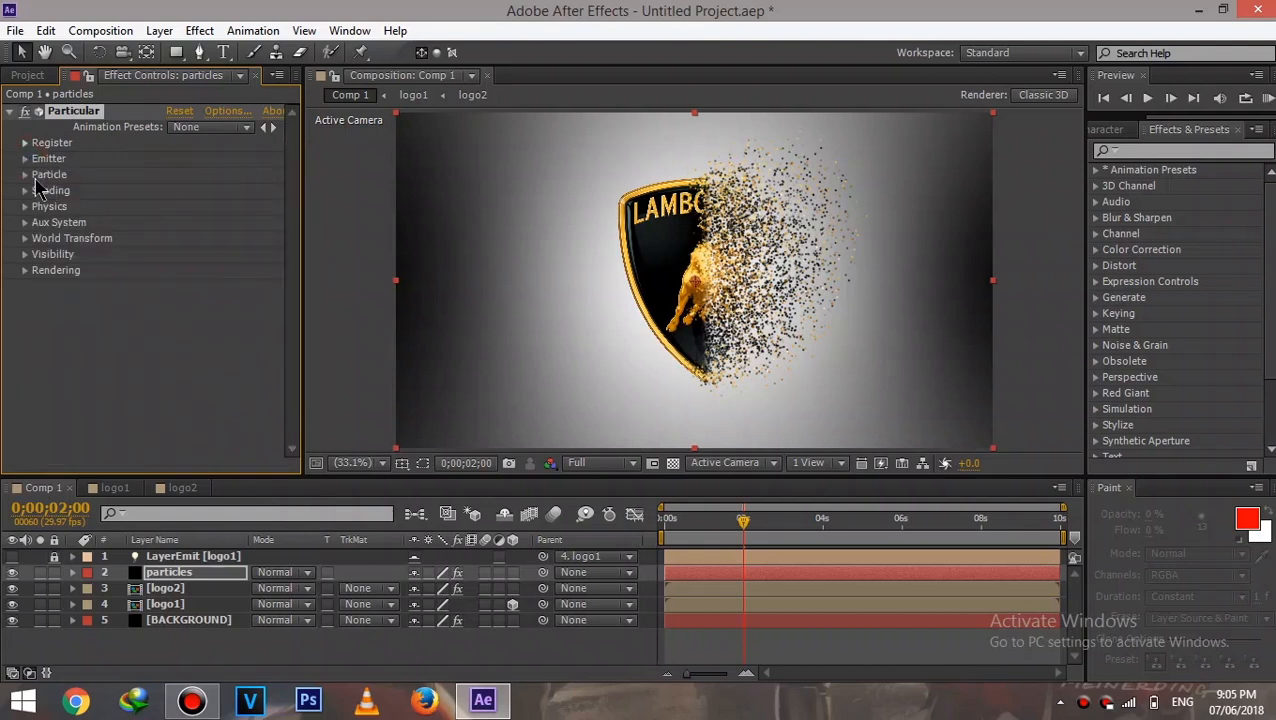
click(24, 175)
scroll(80, 180, down, 1)
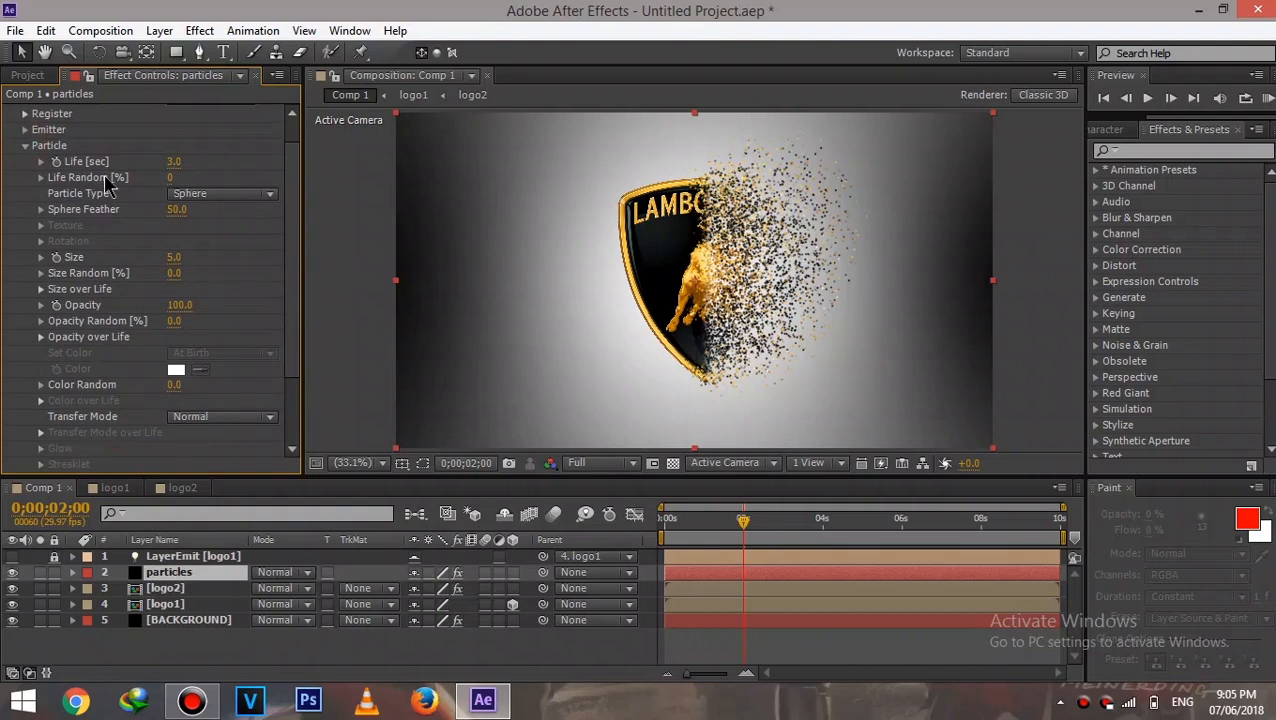
click(187, 196)
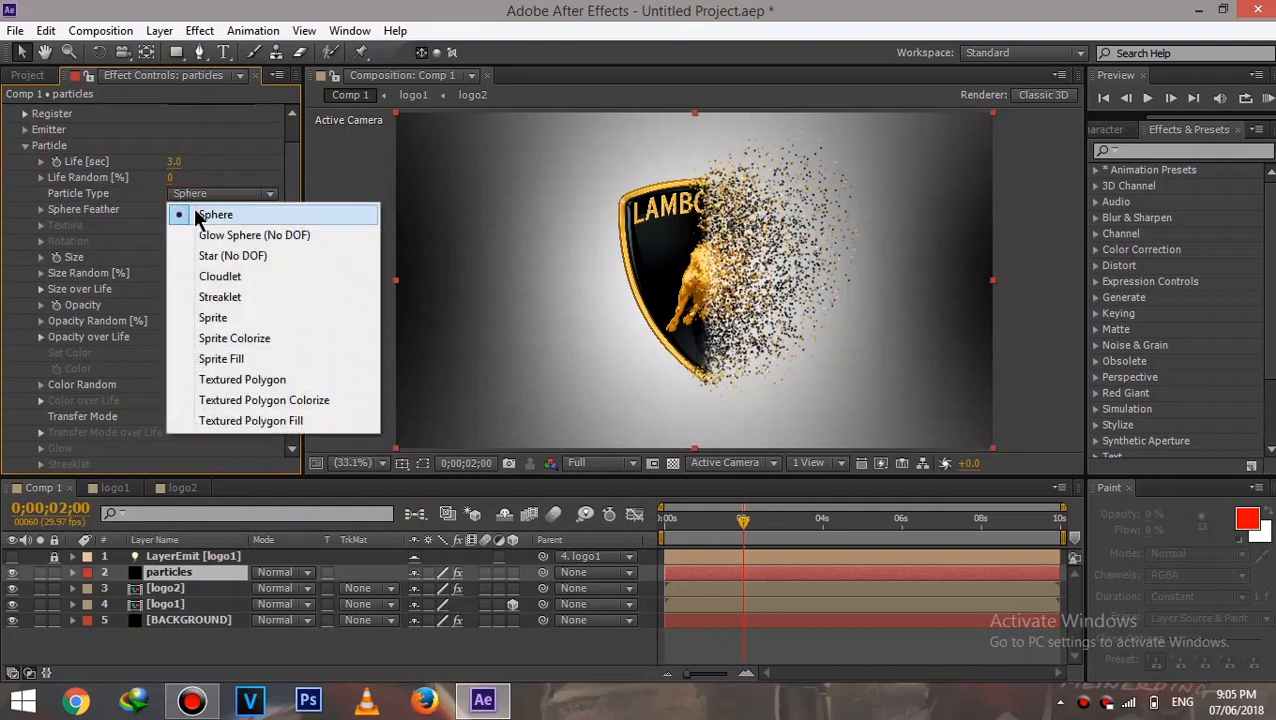
click(197, 215)
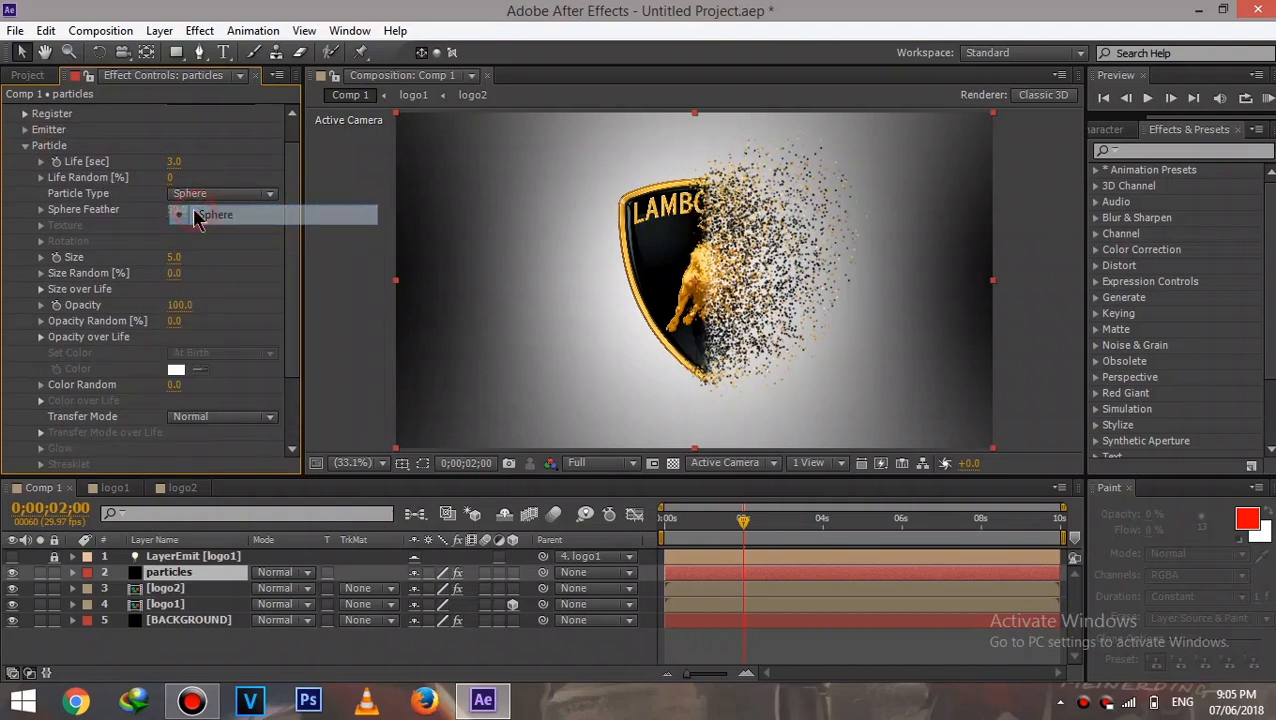
click(172, 161)
key(Return)
key(Return)
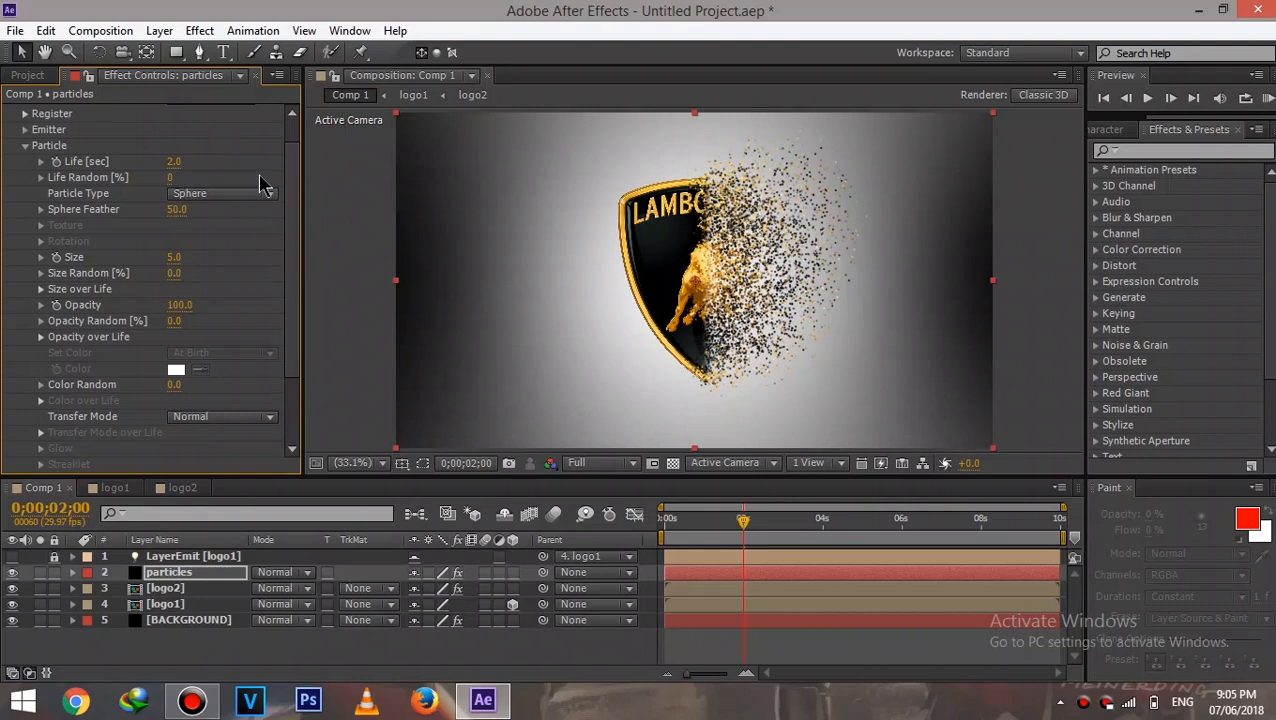
scroll(291, 182, down, 2)
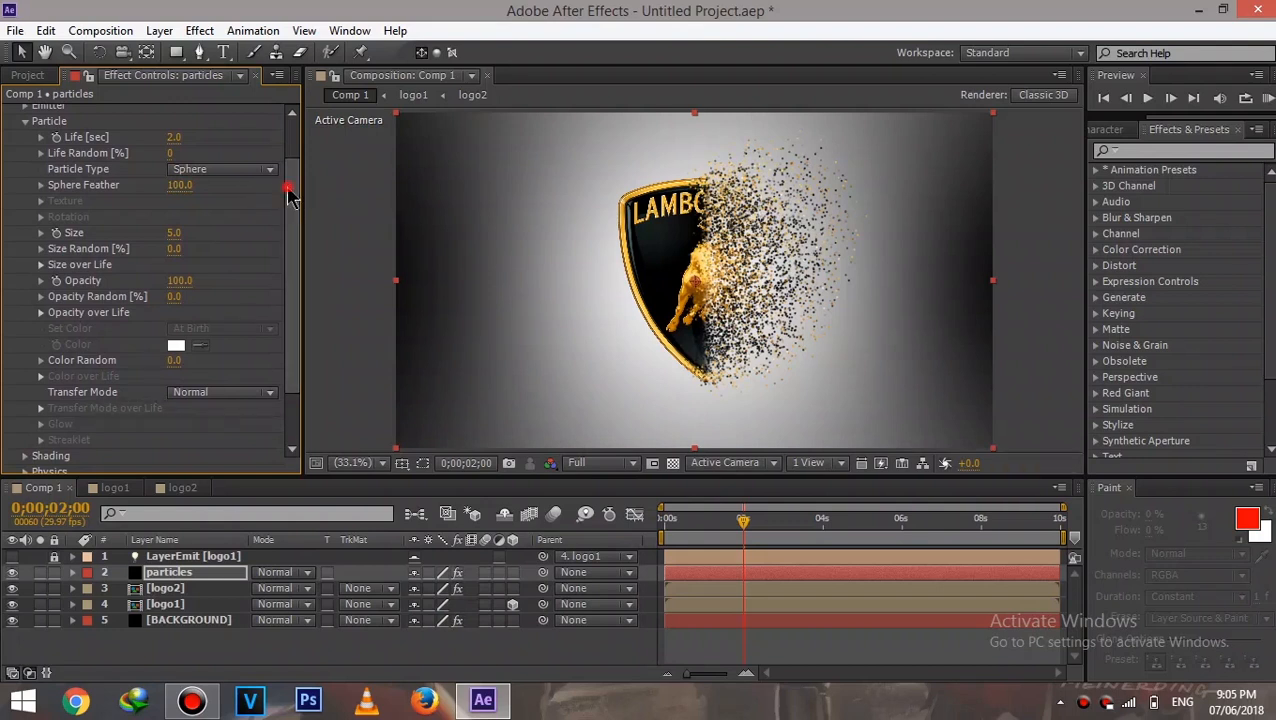
Set the particle Size to 2
scroll(290, 205, down, 3)
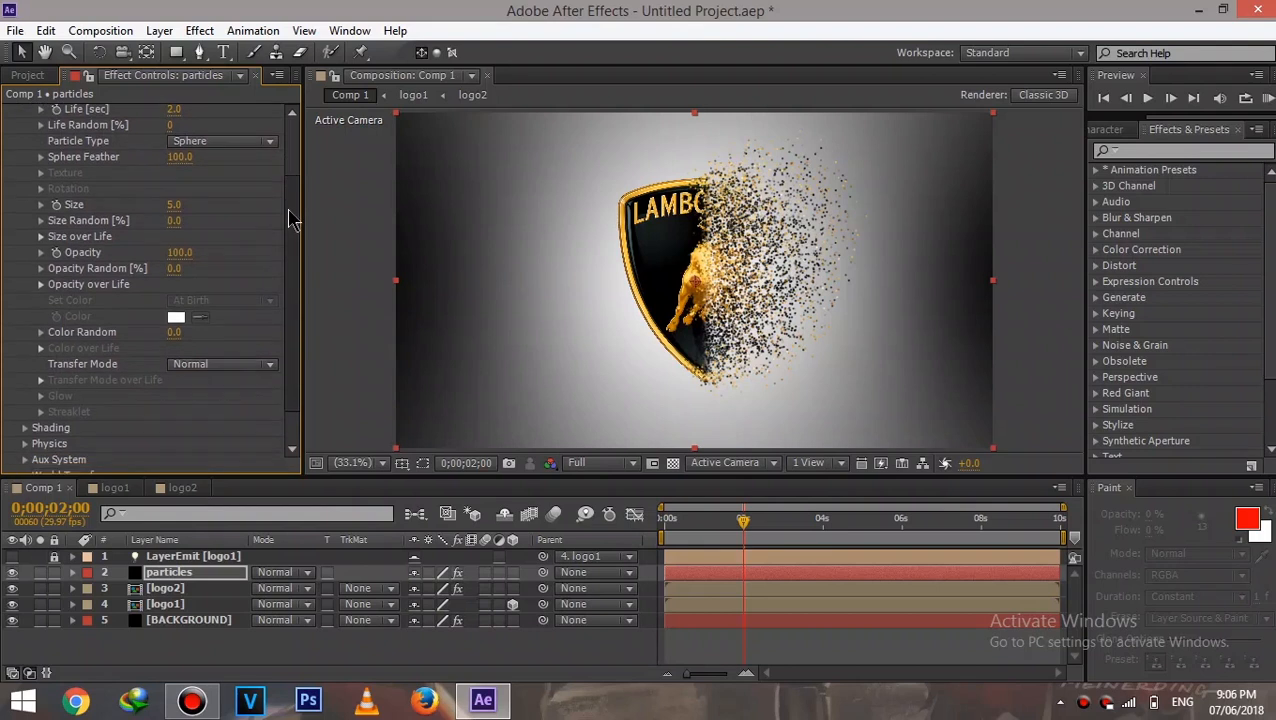
click(173, 199)
text(2)
key(Return)
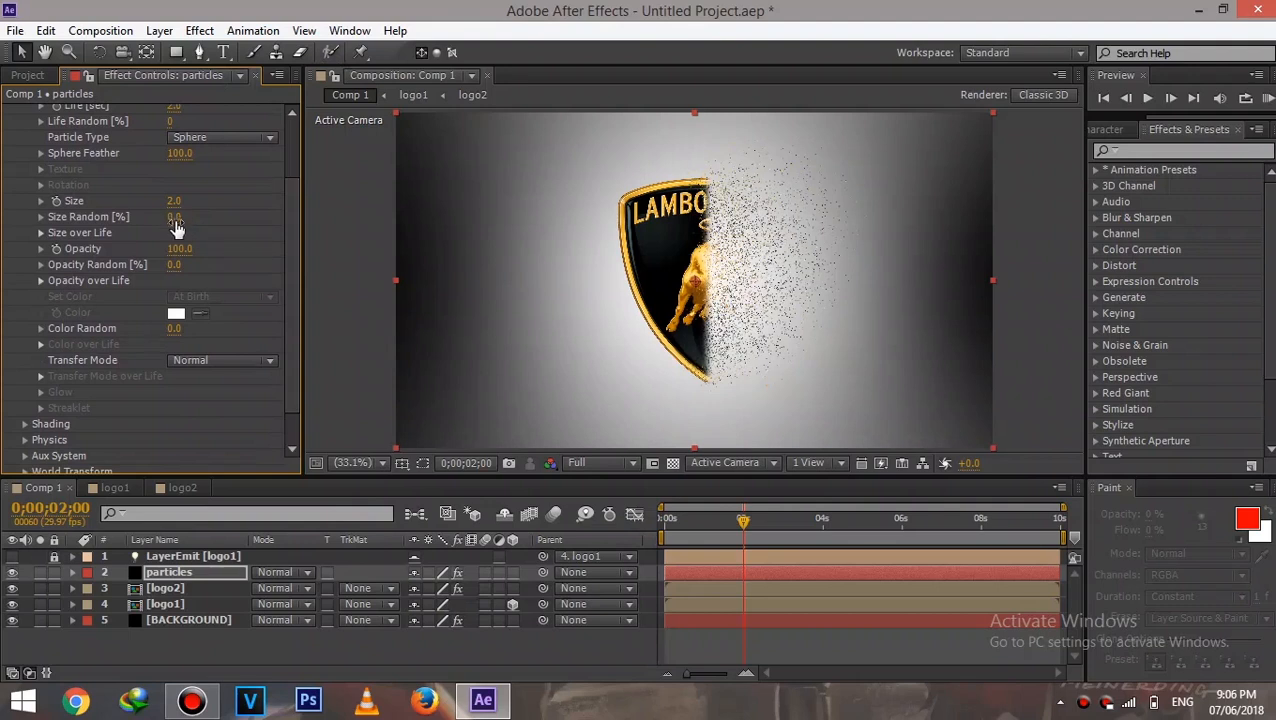
Set the particles' Size Random to 50% and their Size to 2.5
text(50)
key(Return)
click(173, 201)
text(2.5)
key(Return)
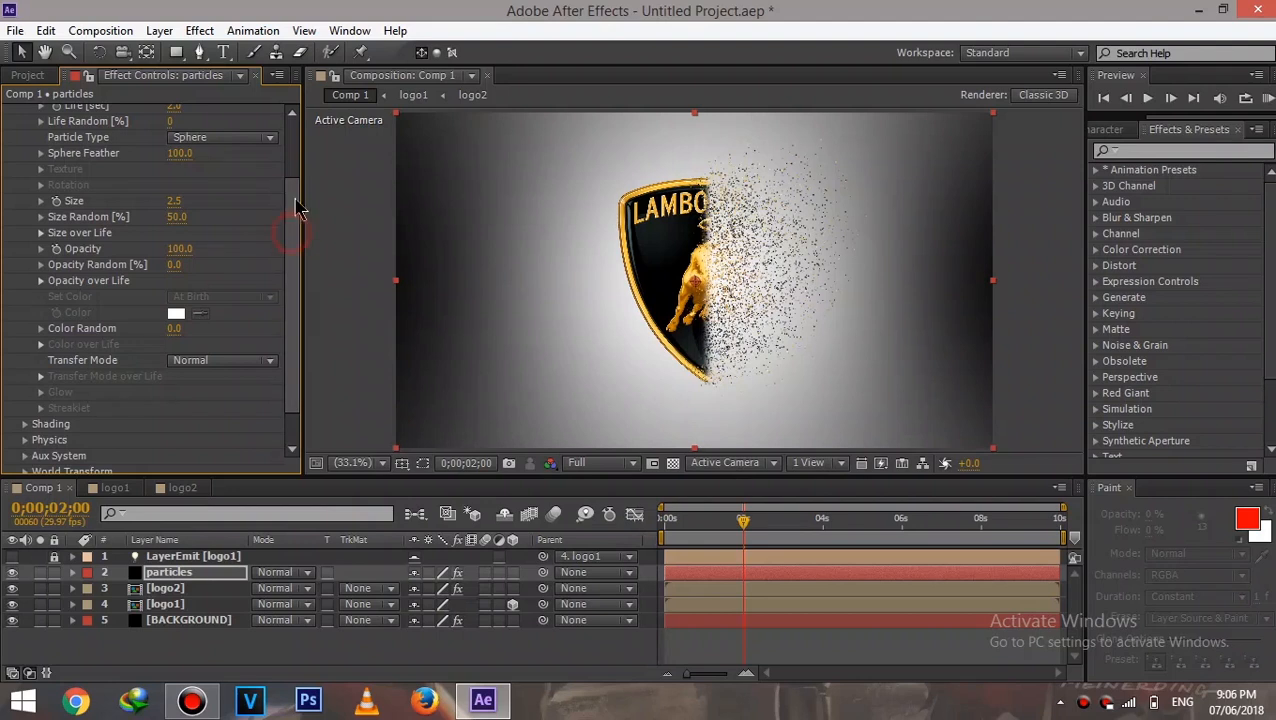
Keep the Air physics model, set Particular's Gravity to -450 and preview the particle motion
scroll(293, 228, up, 3)
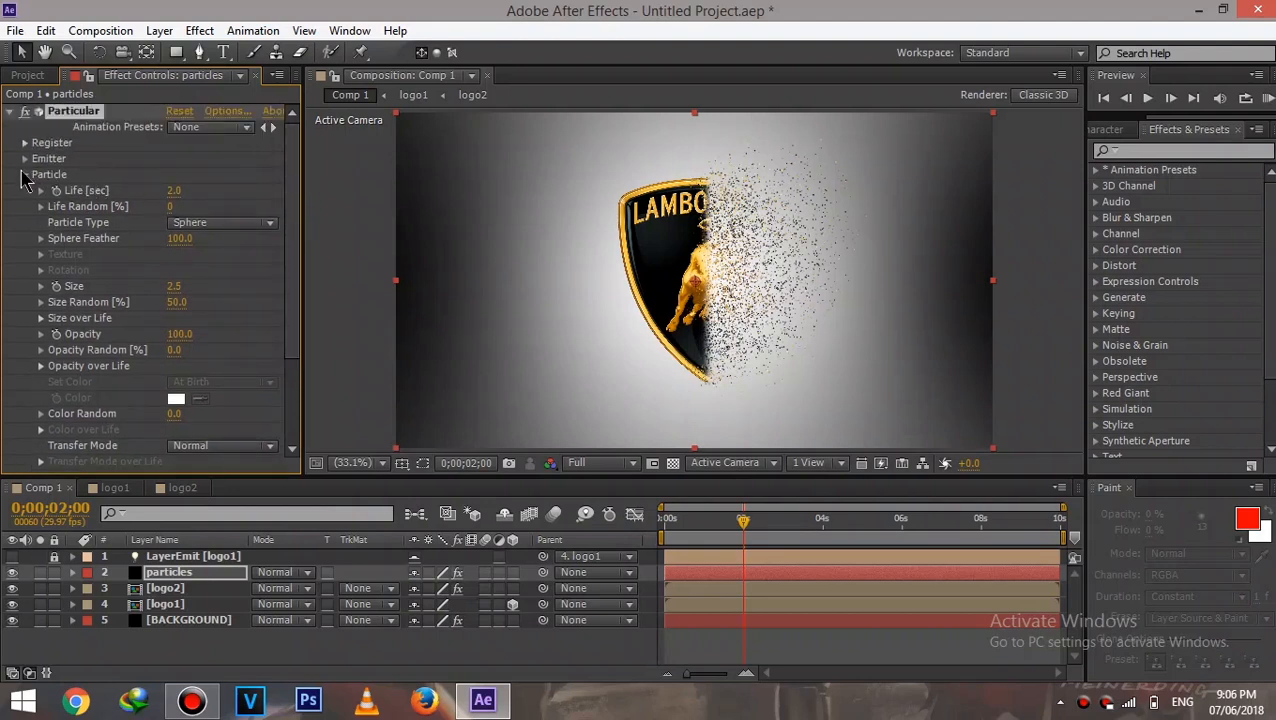
click(25, 176)
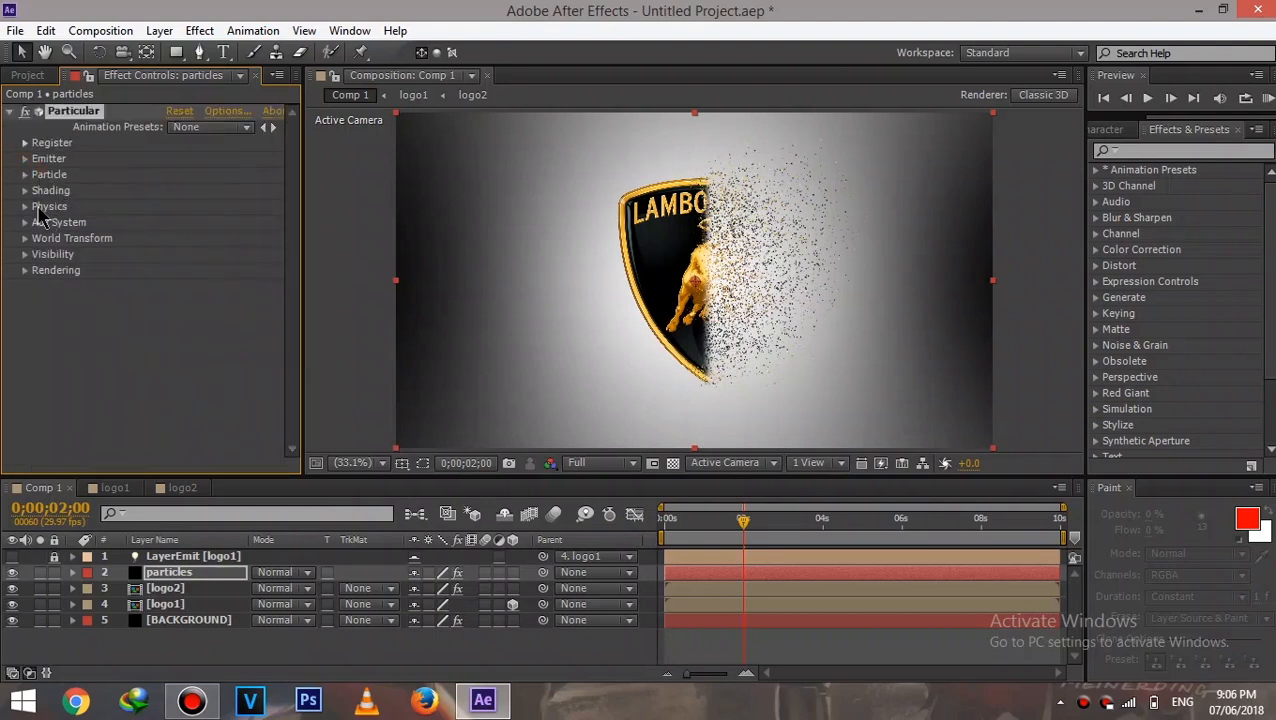
click(25, 207)
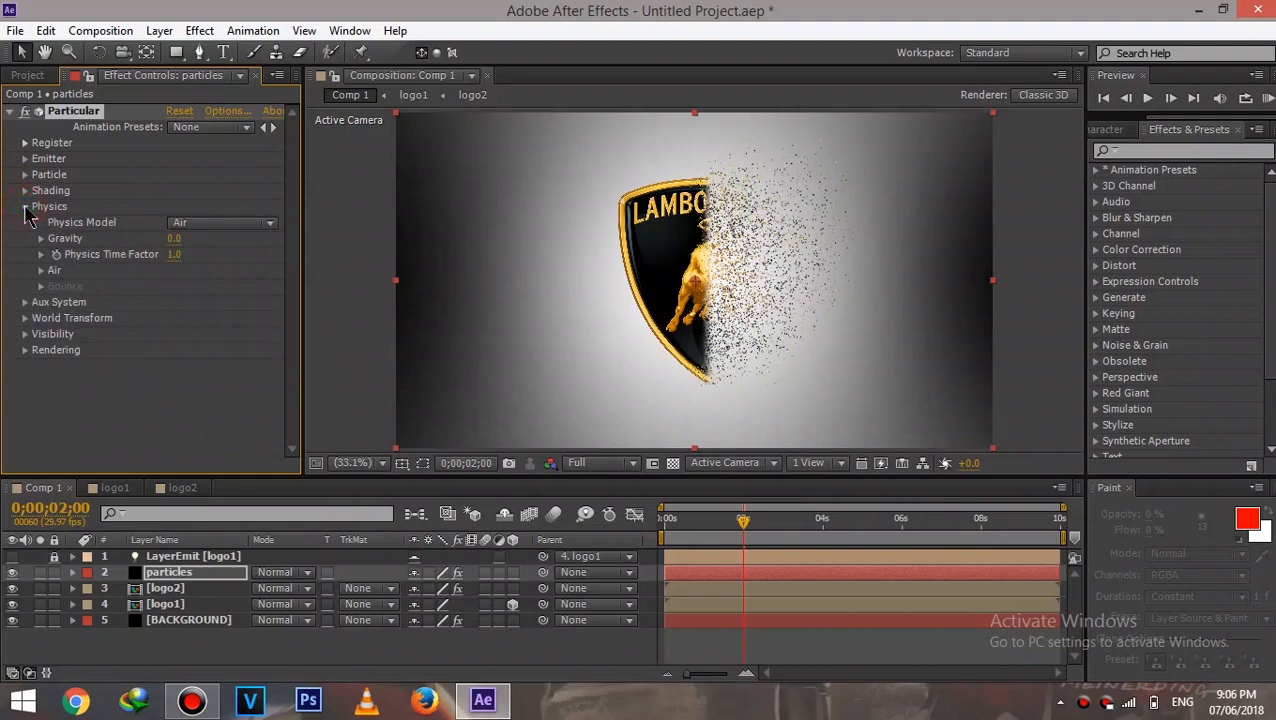
click(186, 224)
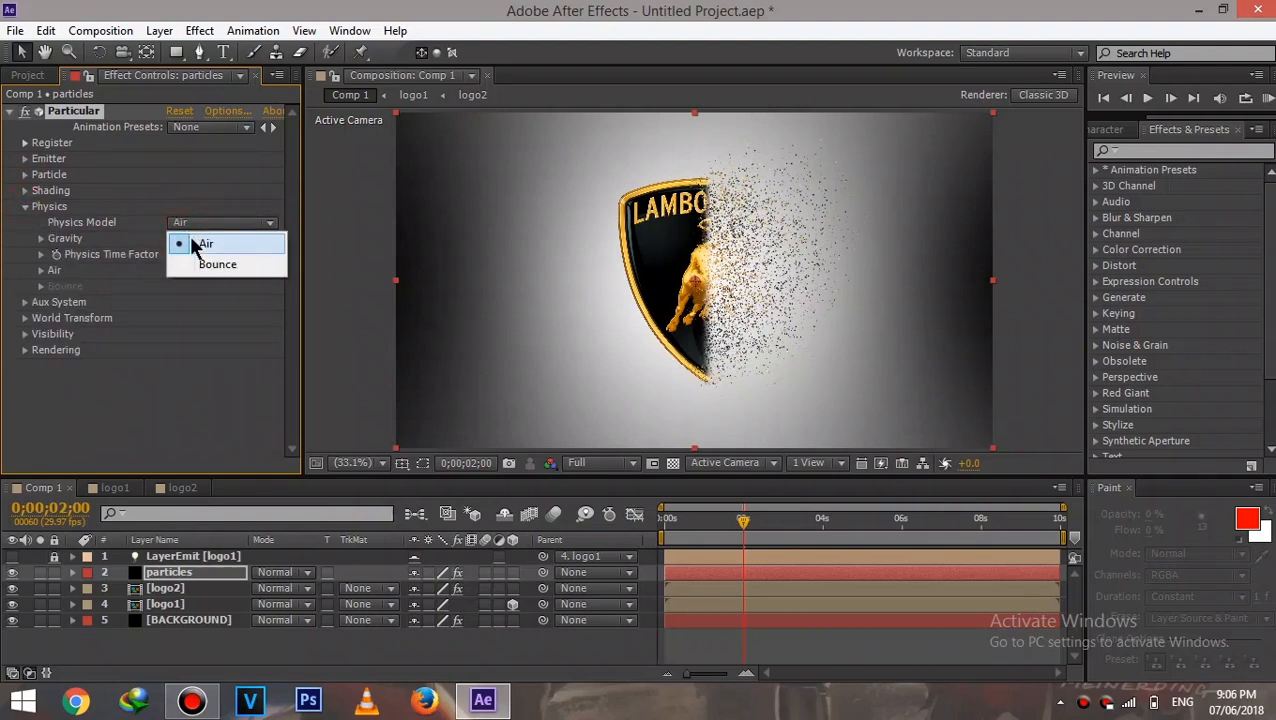
click(195, 246)
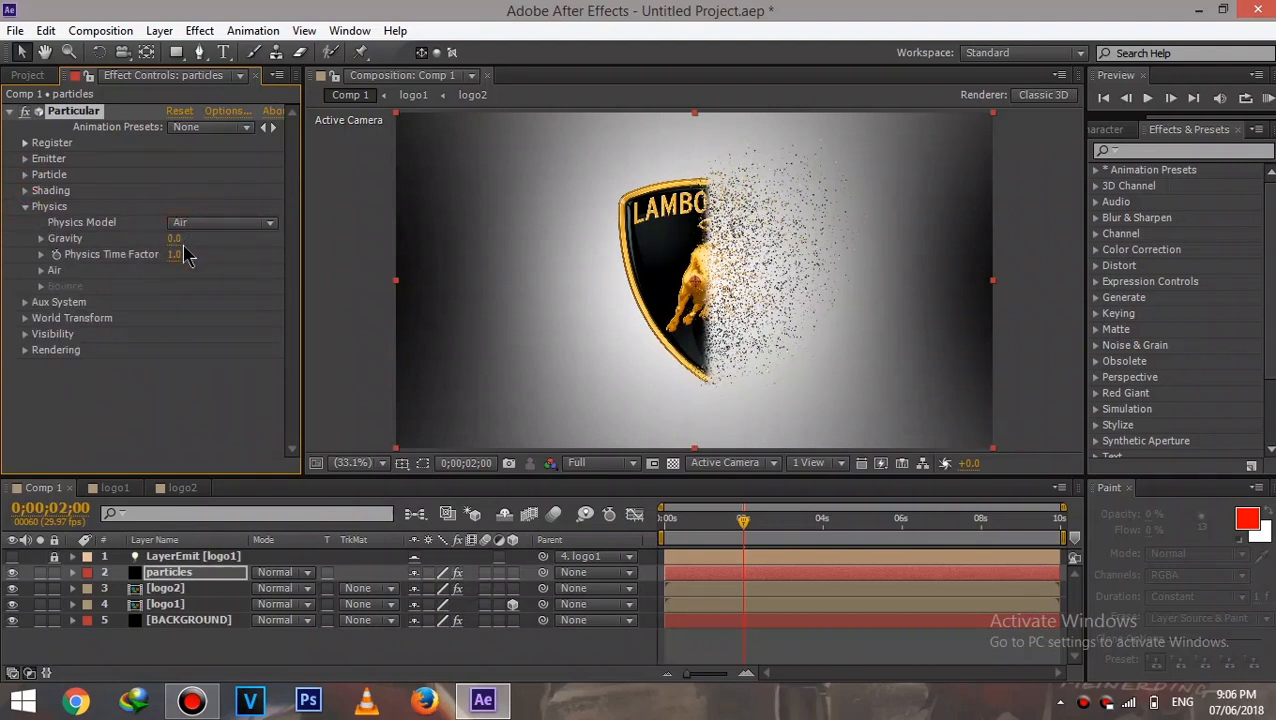
click(172, 240)
text(-450)
key(Return)
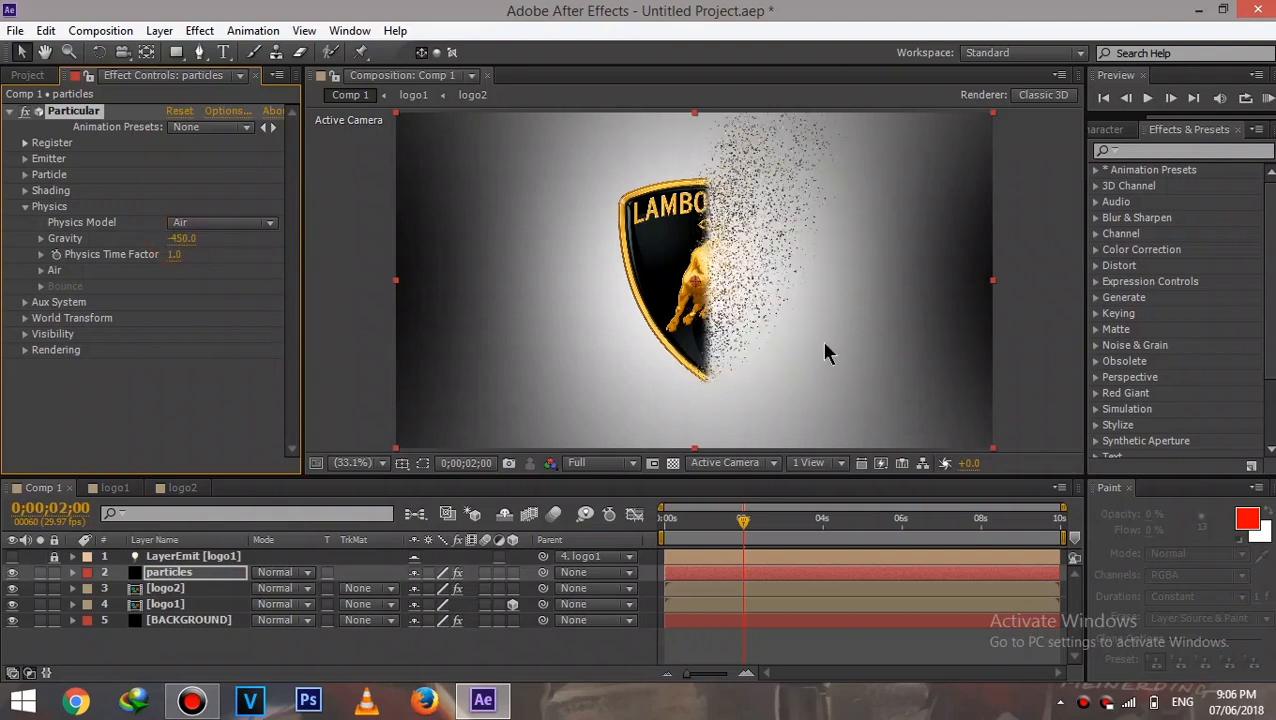
key(space)
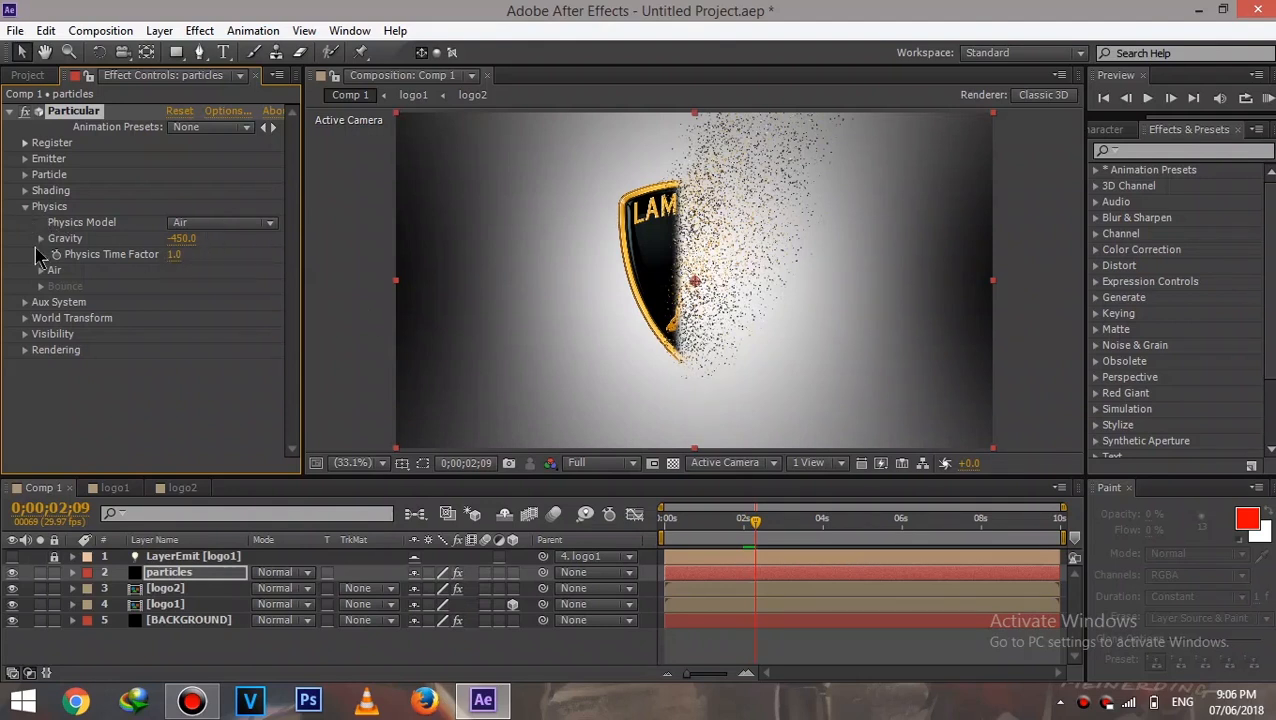
Set Air Resistance to 2 in Particular's Air physics settings
click(41, 271)
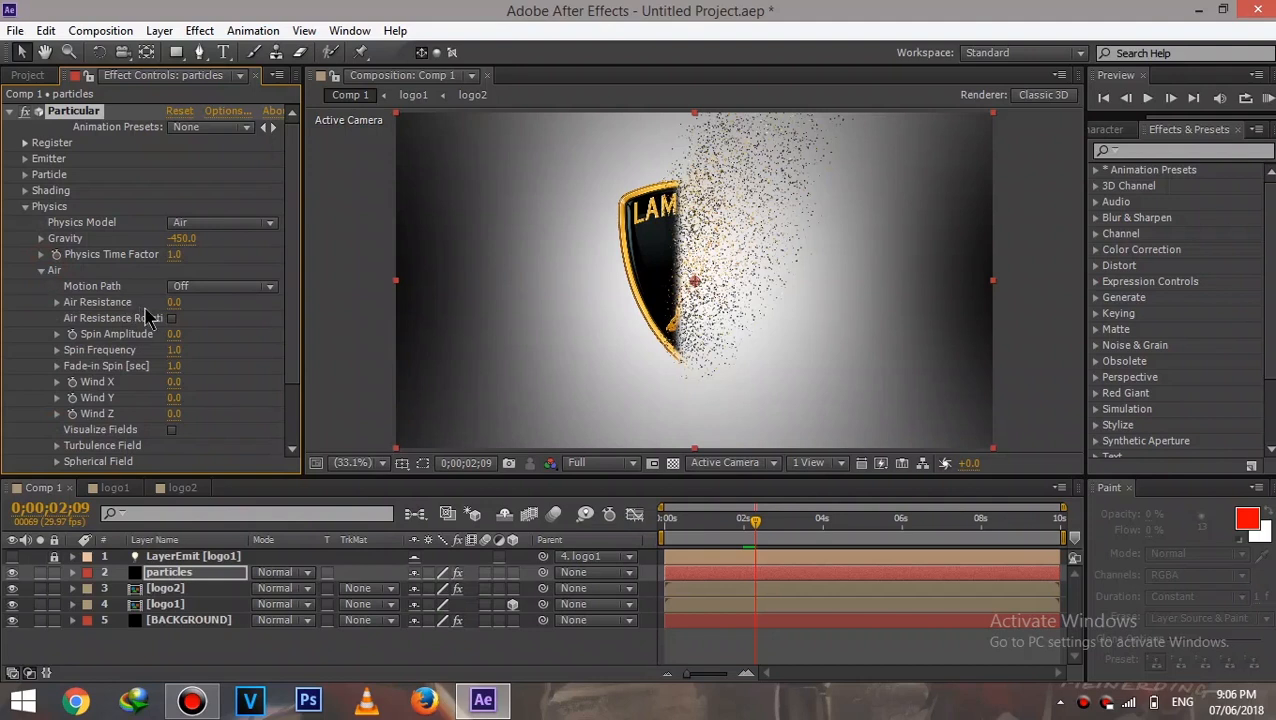
click(174, 303)
text(2)
key(Return)
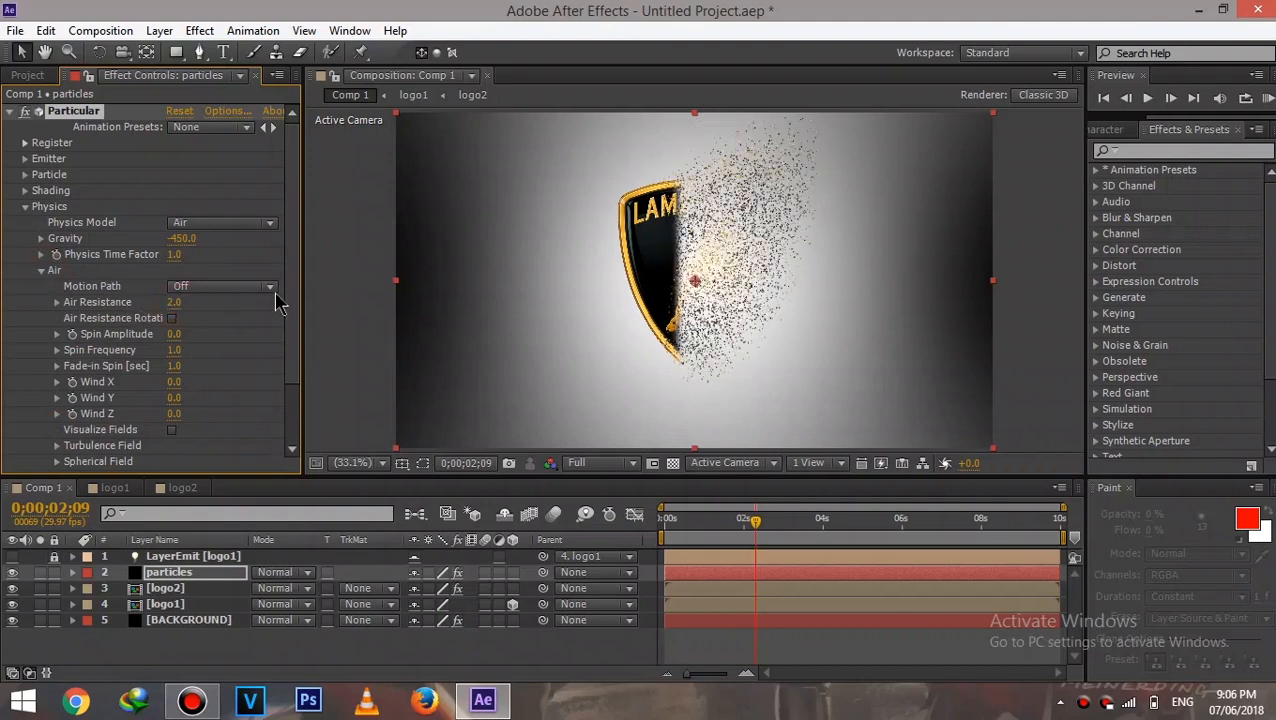
Set Particular's Air Resistance to 1
click(176, 313)
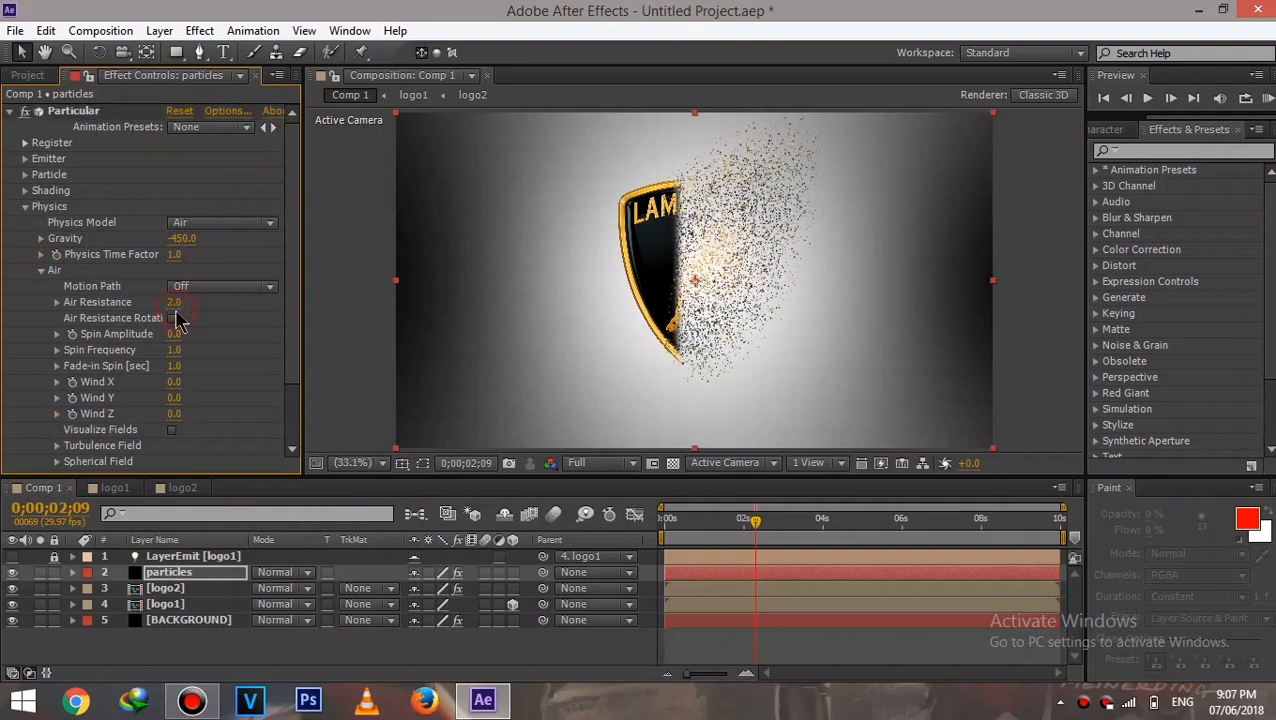
click(174, 302)
text(1)
key(Return)
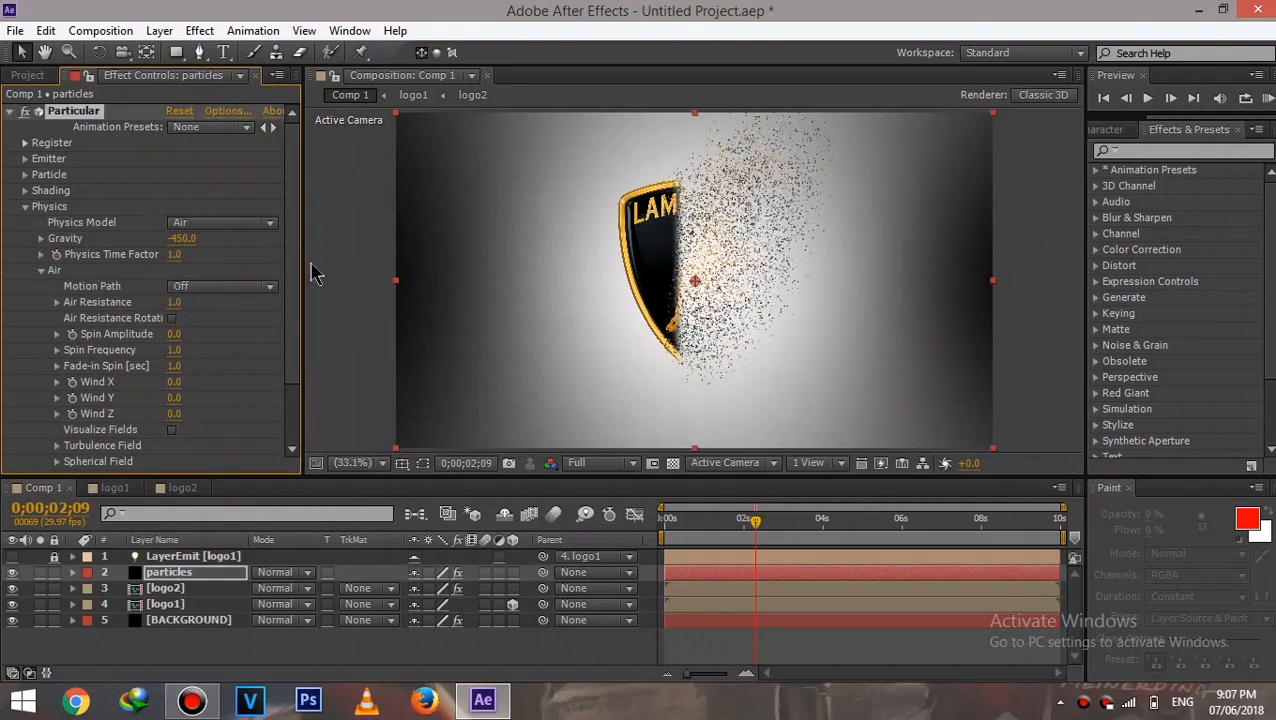
Set the Turbulence Field's Affect Position to 100 and preview the dispersion
click(291, 321)
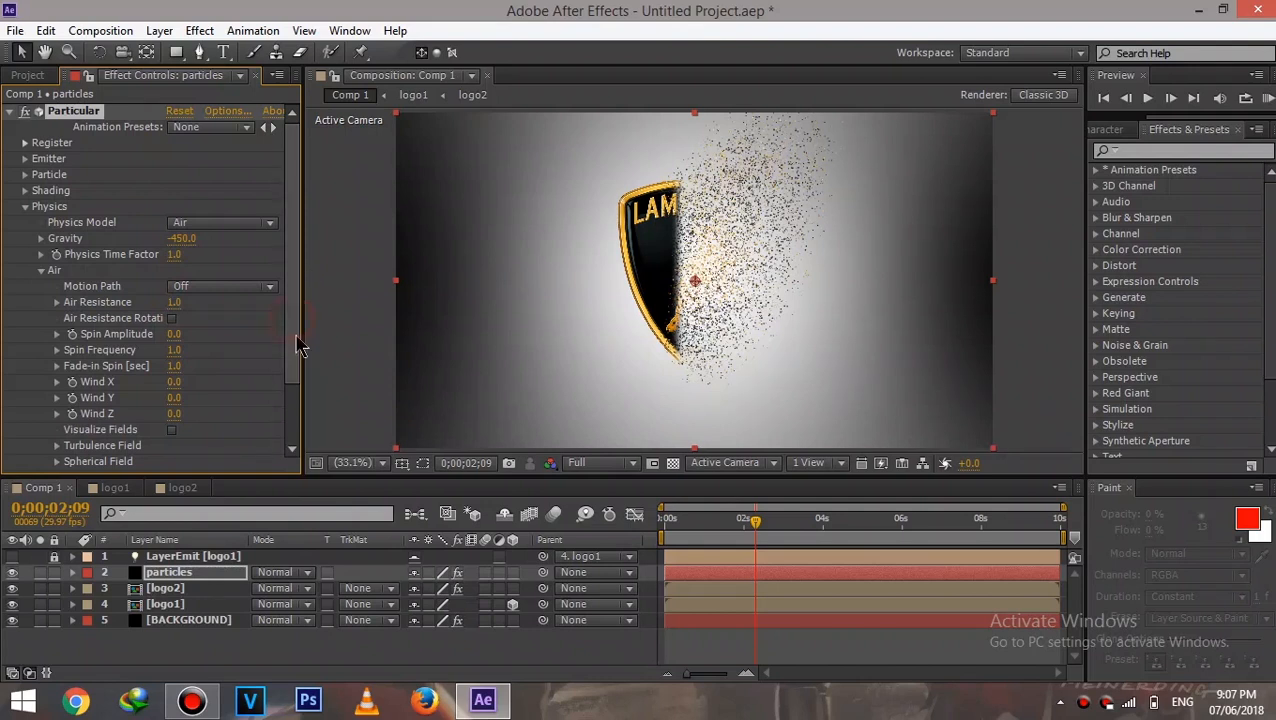
scroll(296, 368, down, 3)
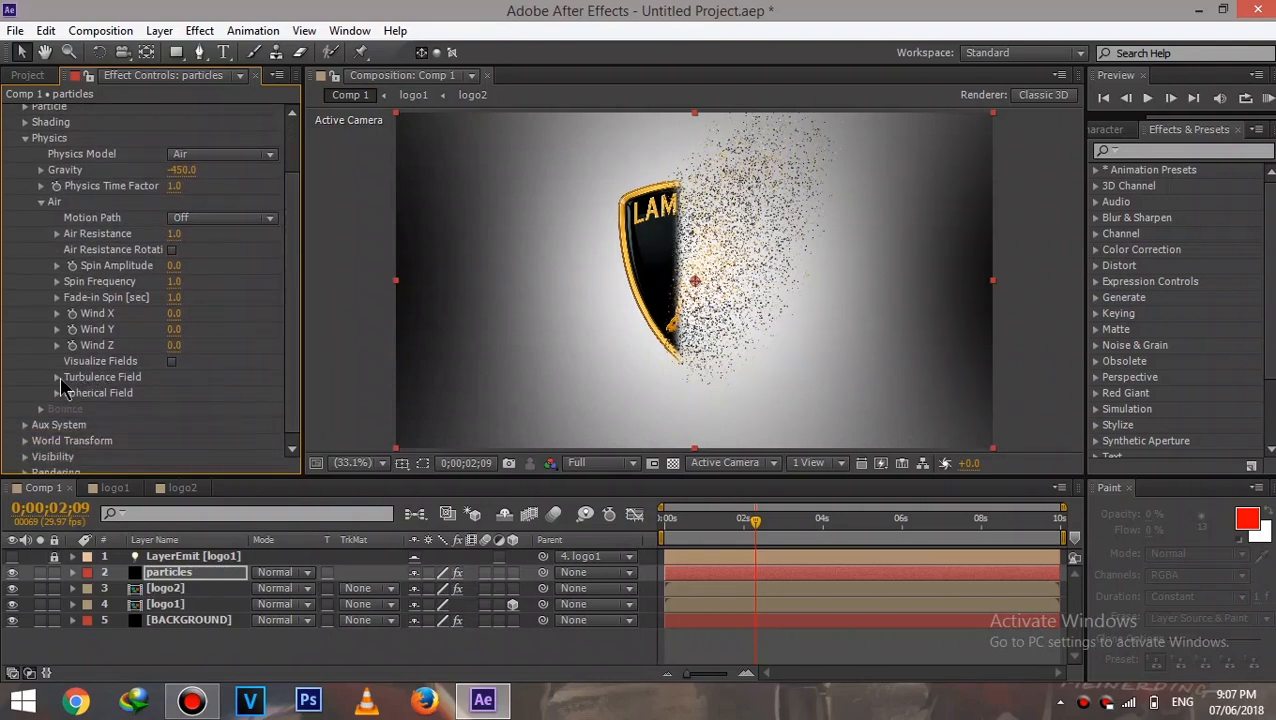
click(57, 378)
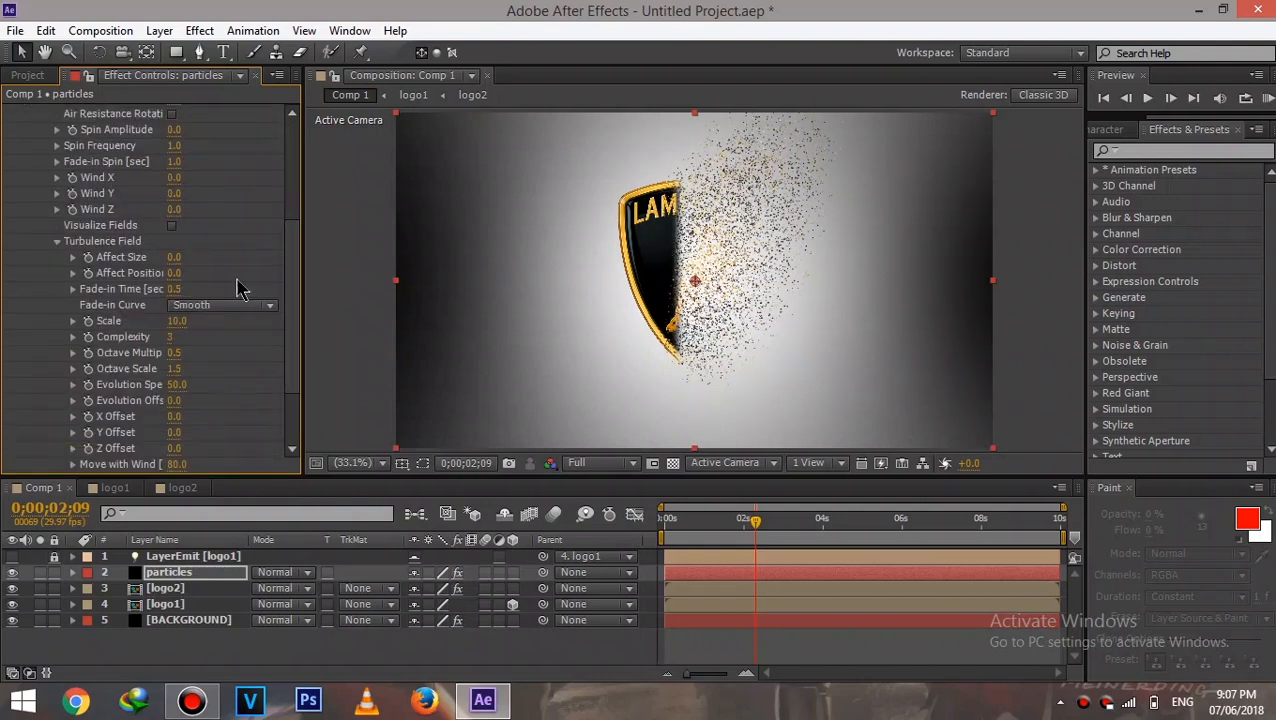
click(176, 273)
key(Return)
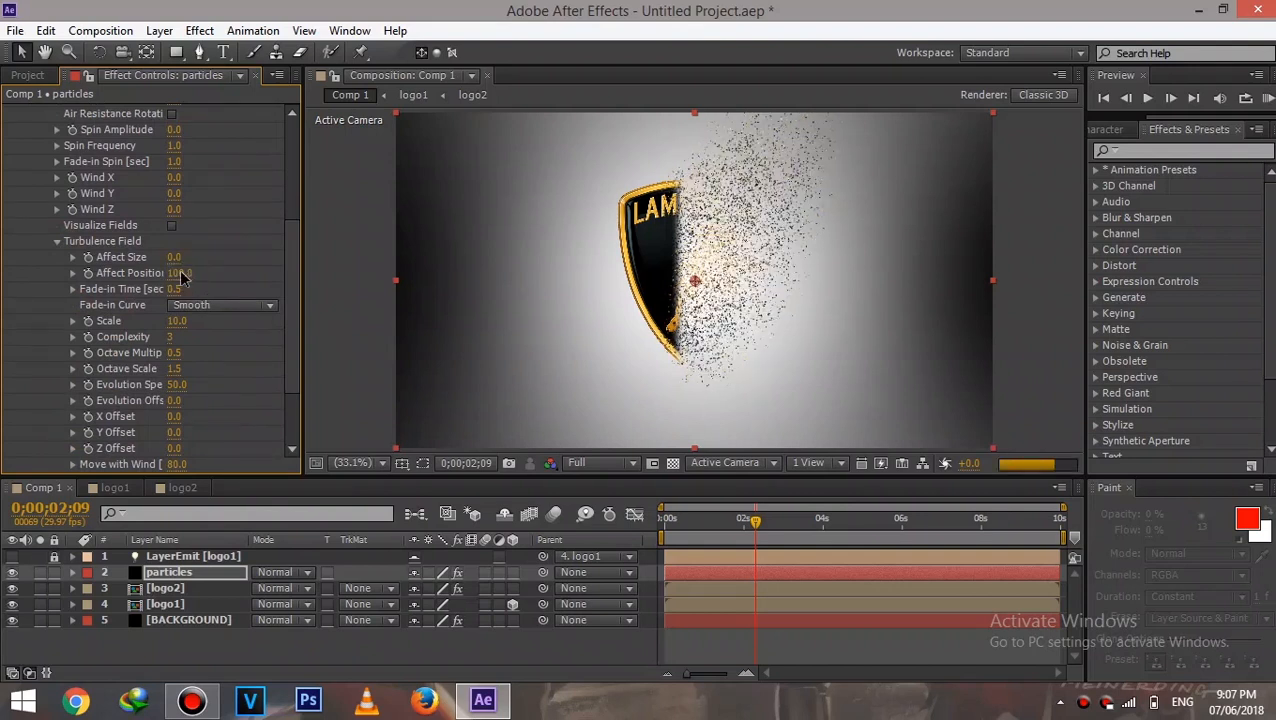
click(722, 521)
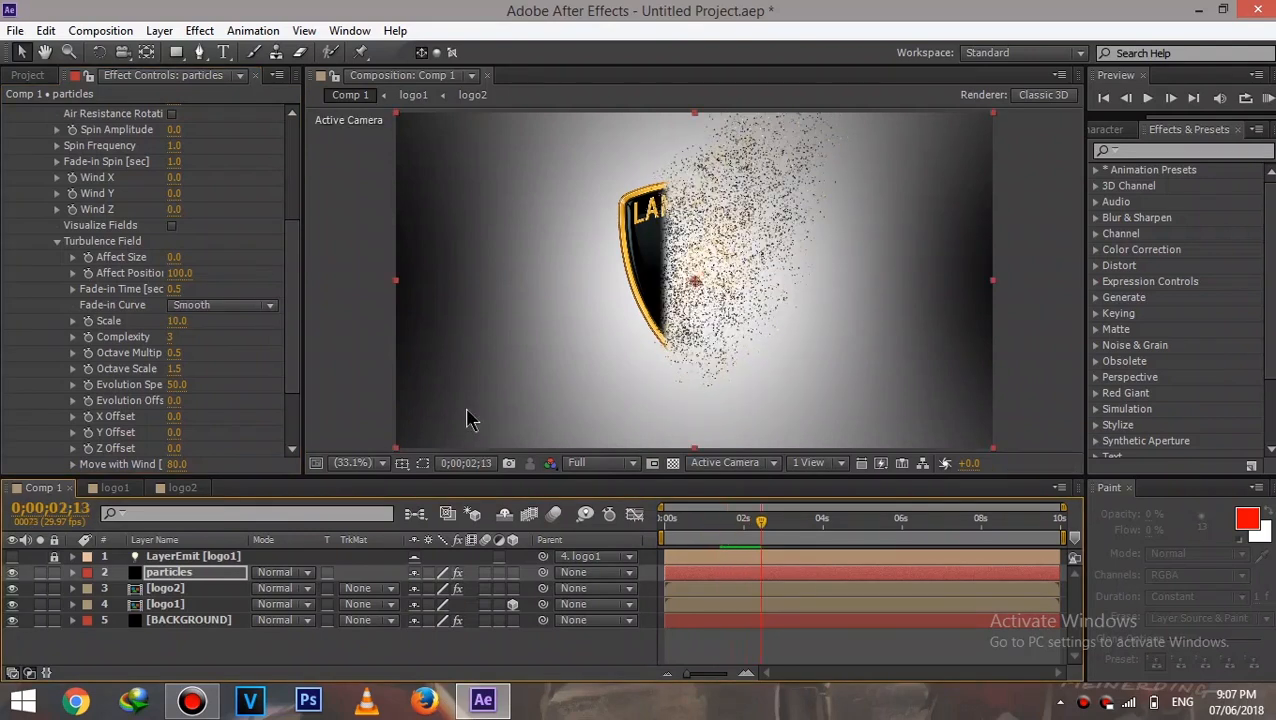
Set Motion Blur to On in Particular's Rendering settings for the particles layer
drag(293, 279, 296, 135)
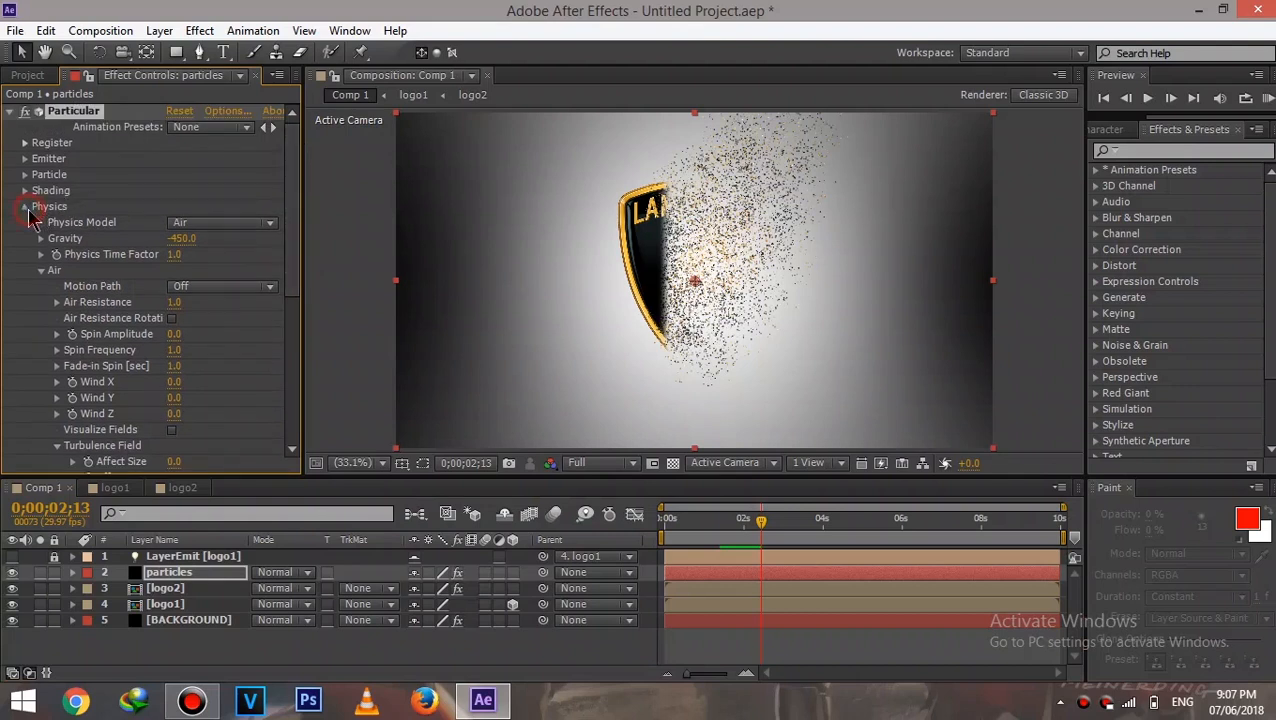
click(26, 208)
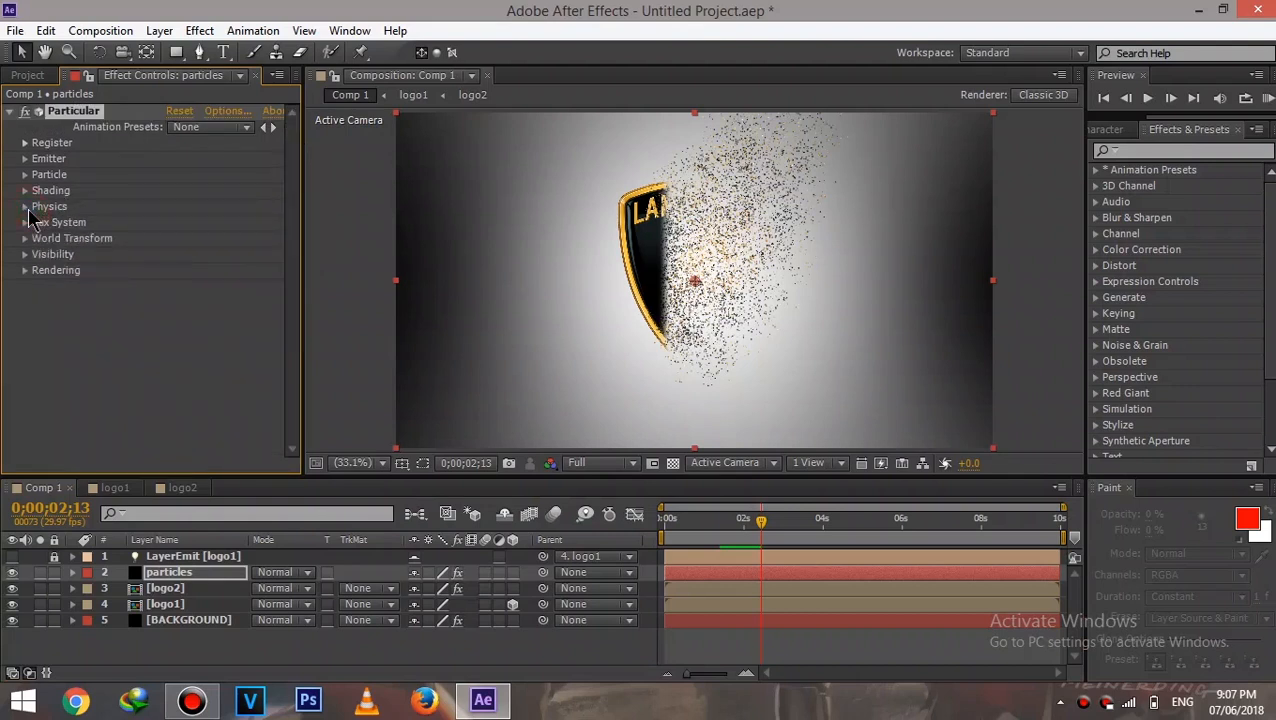
click(26, 271)
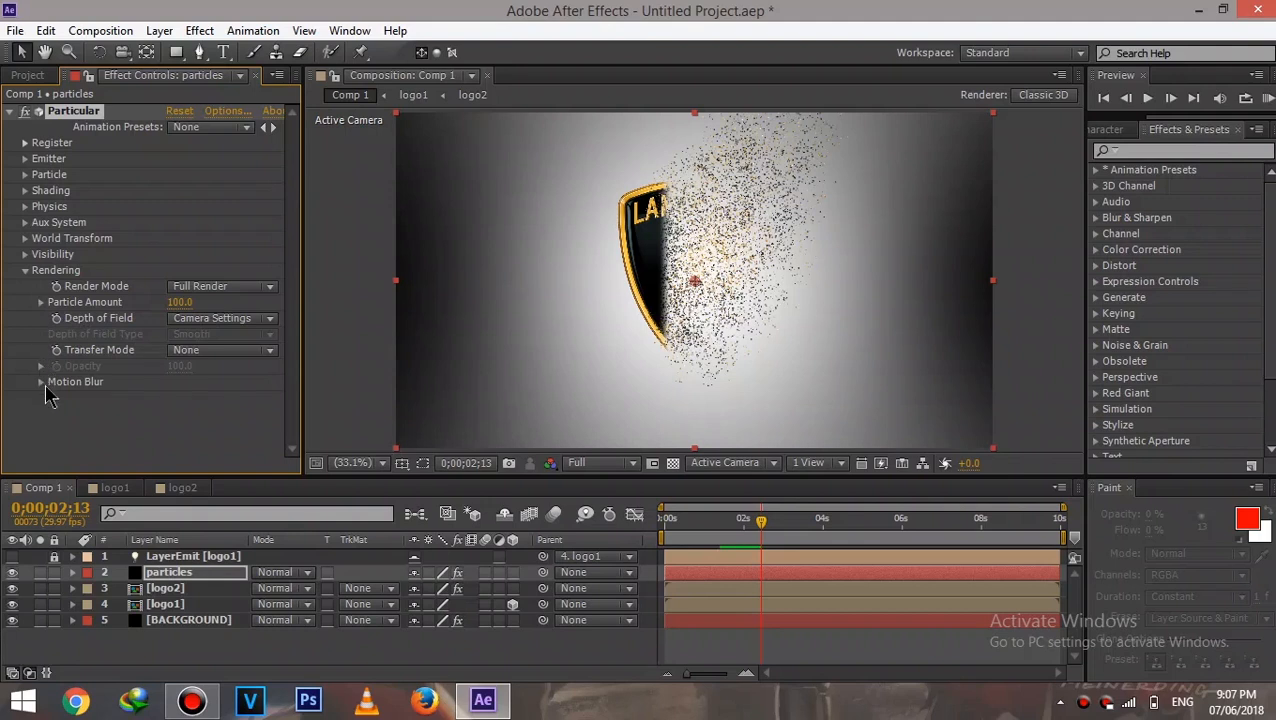
click(43, 396)
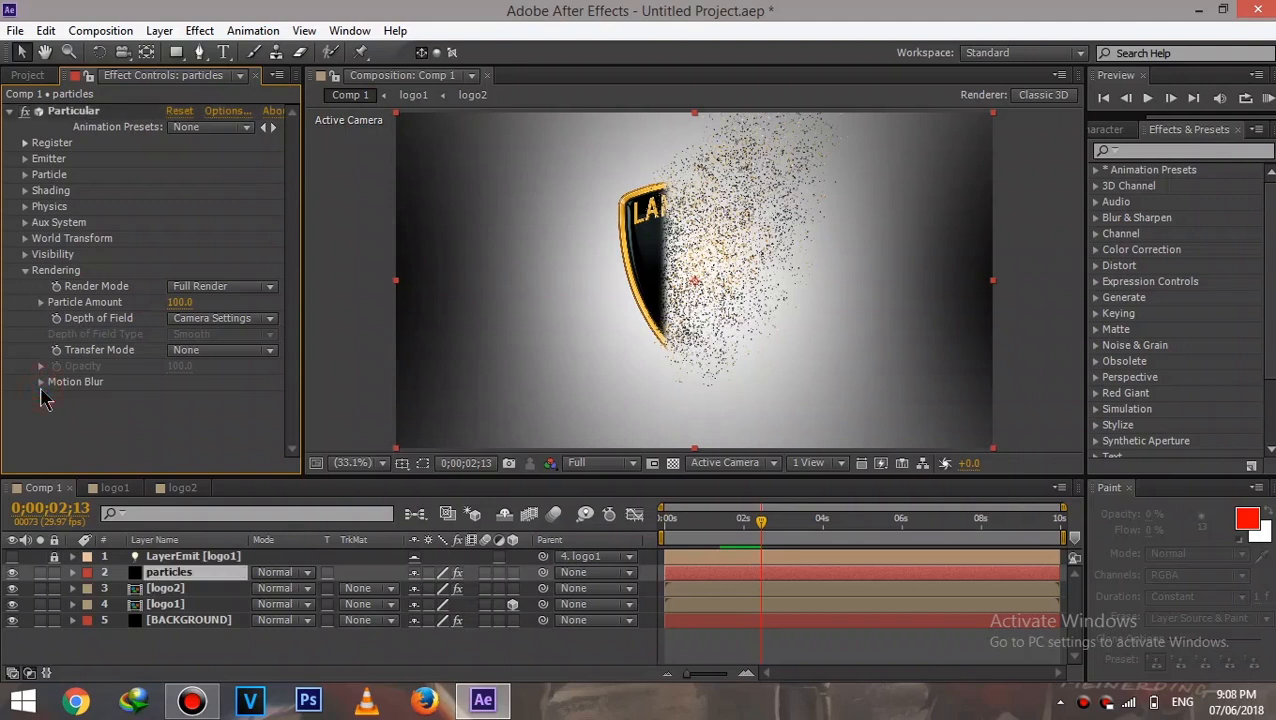
click(40, 383)
scroll(42, 388, down, 1)
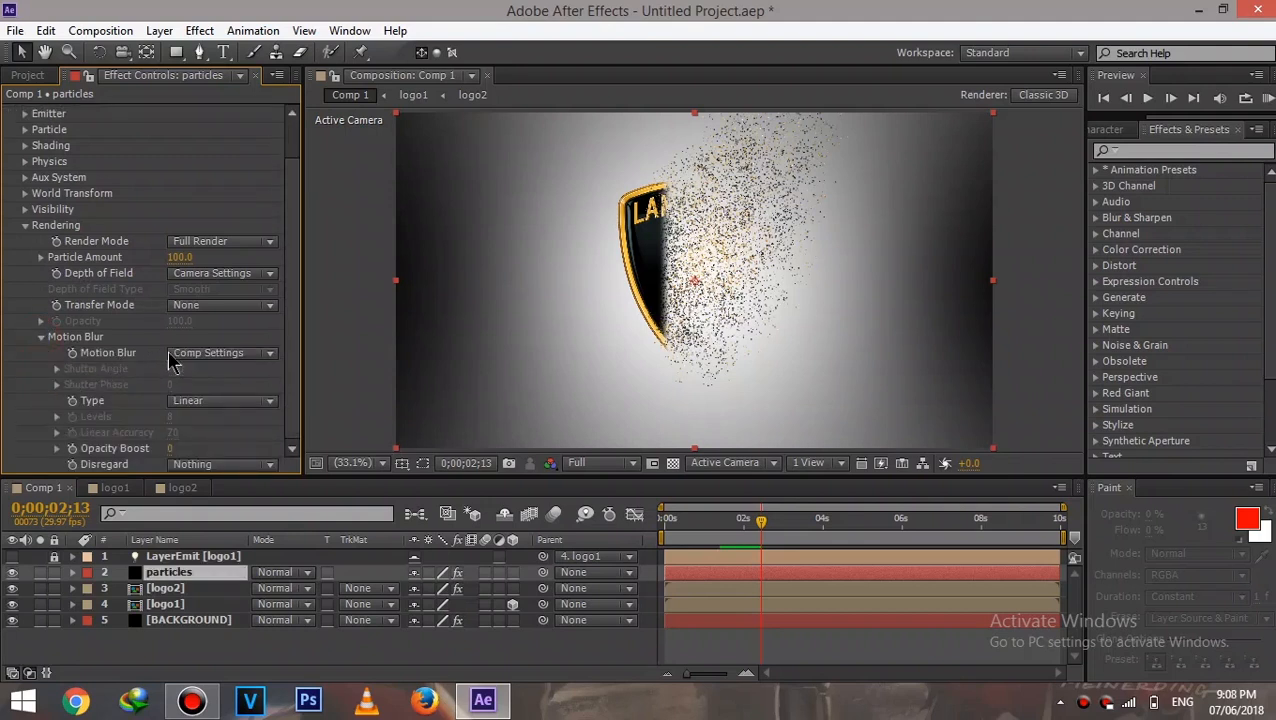
click(207, 356)
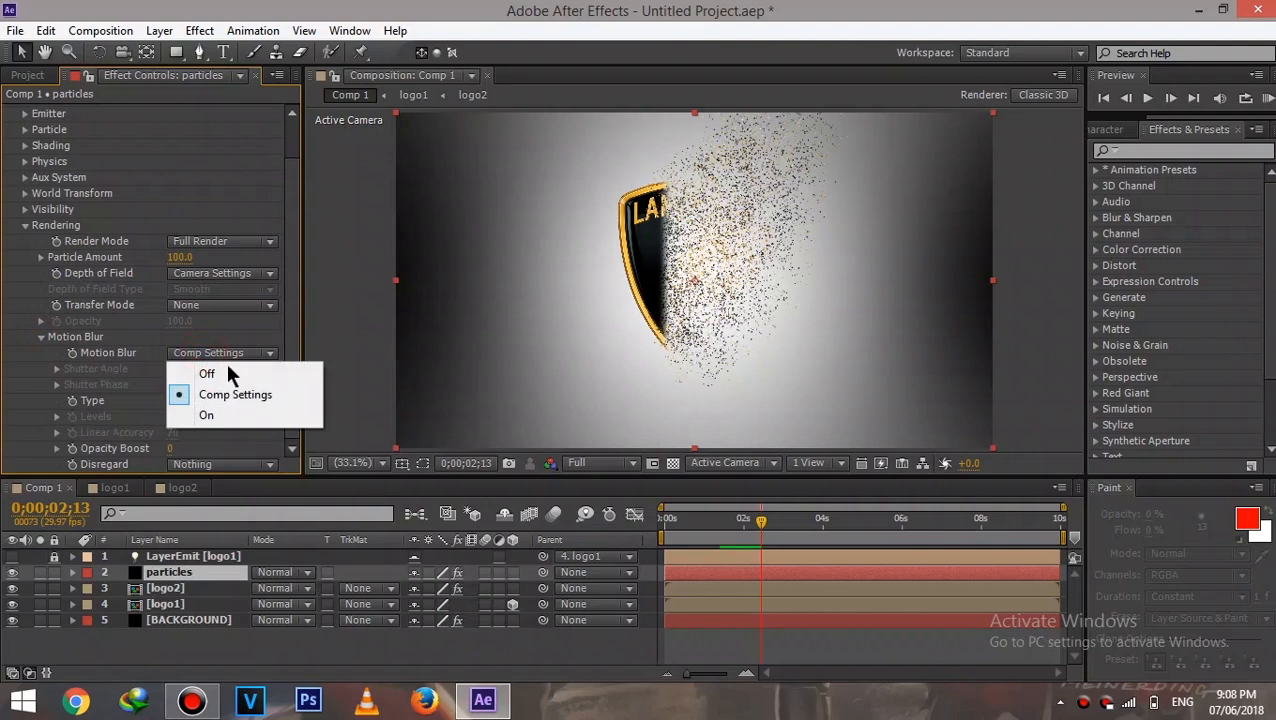
click(243, 413)
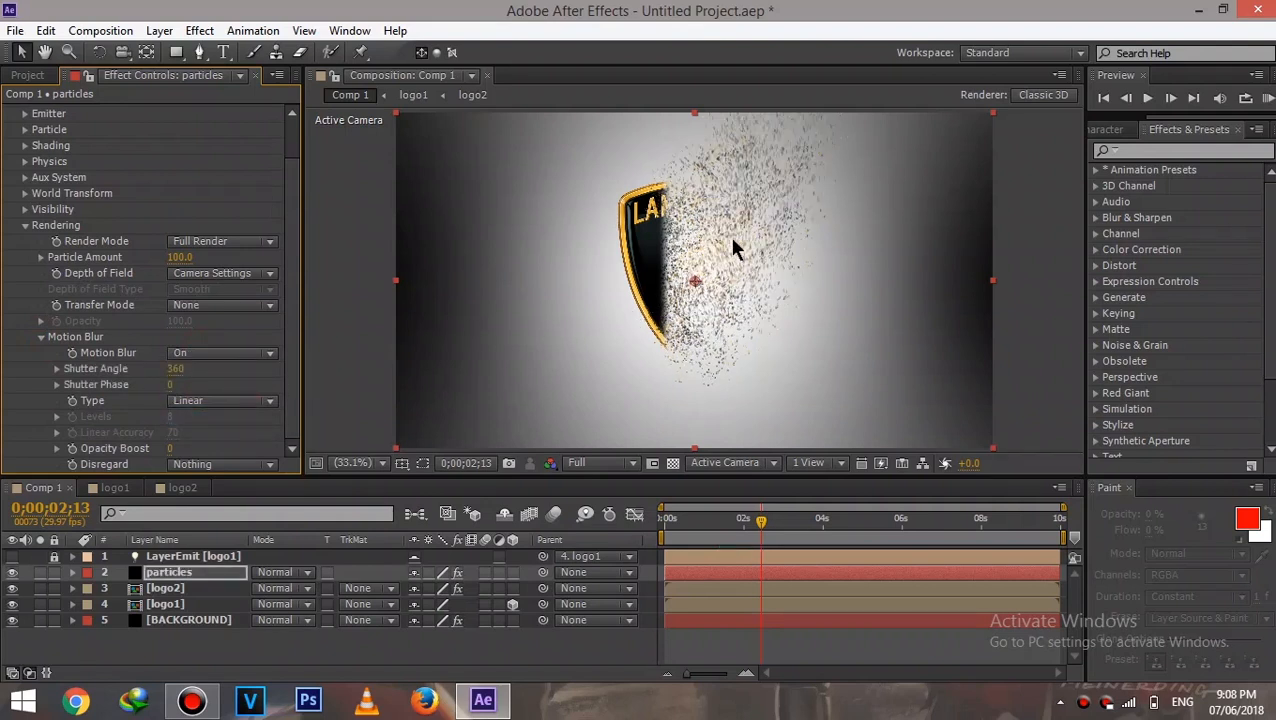
Examine the motion-blurred particles at 50% magnification and return the composition view to Fit up to 100%
click(363, 465)
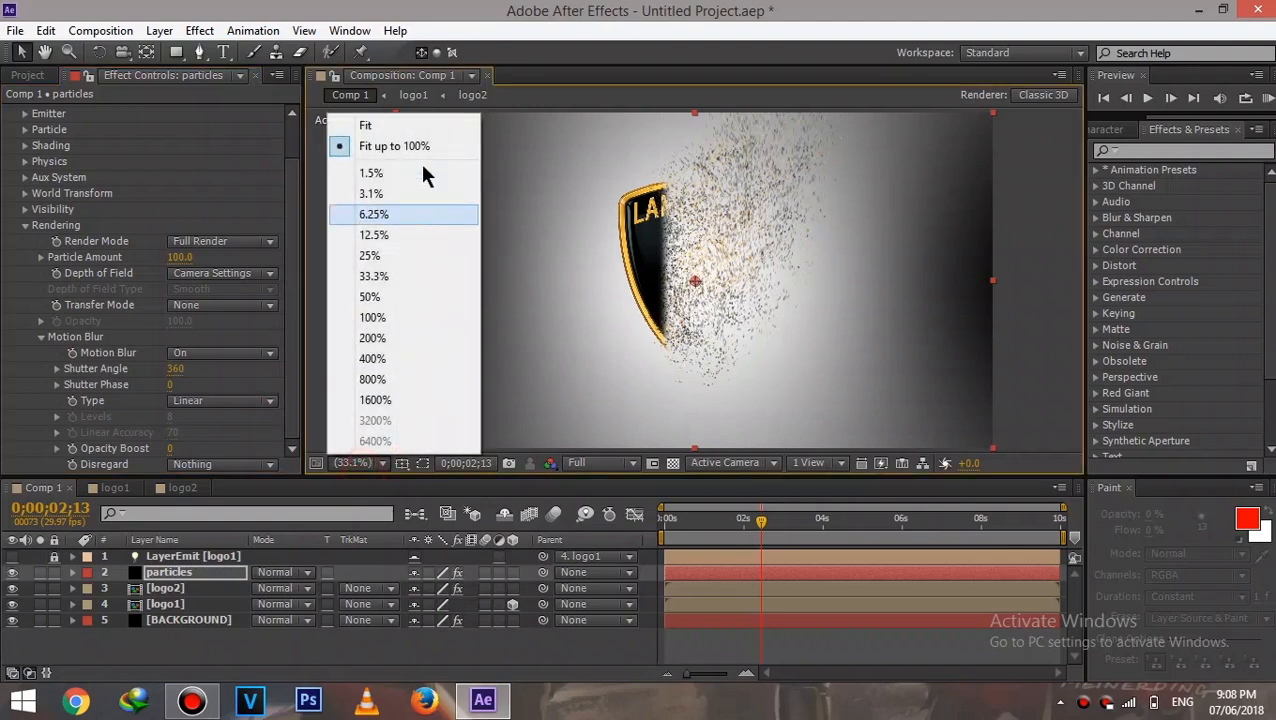
click(394, 297)
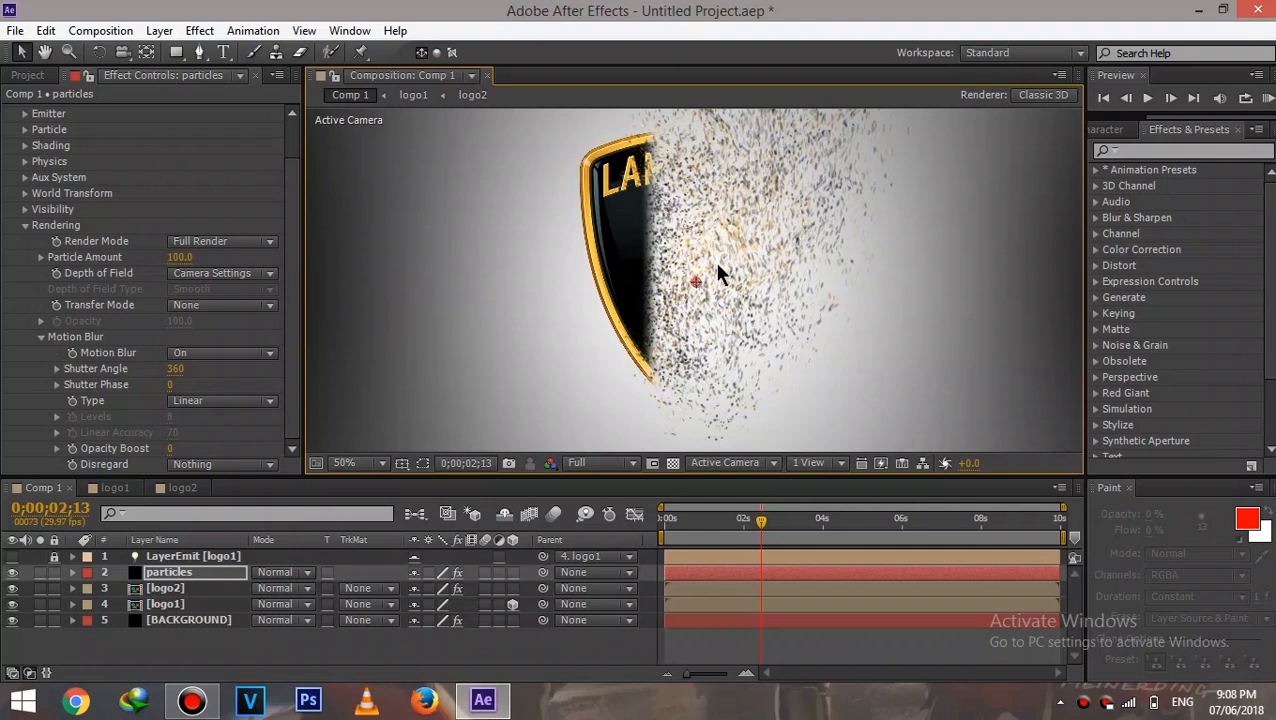
click(363, 465)
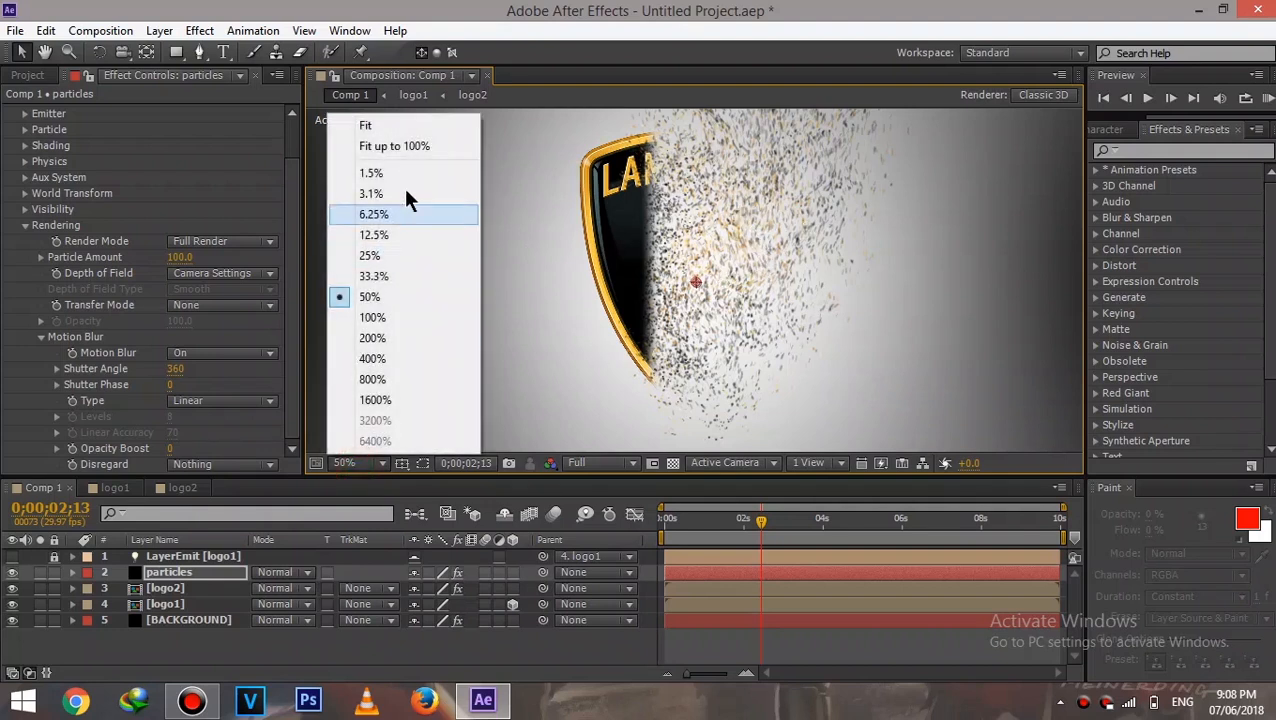
click(407, 148)
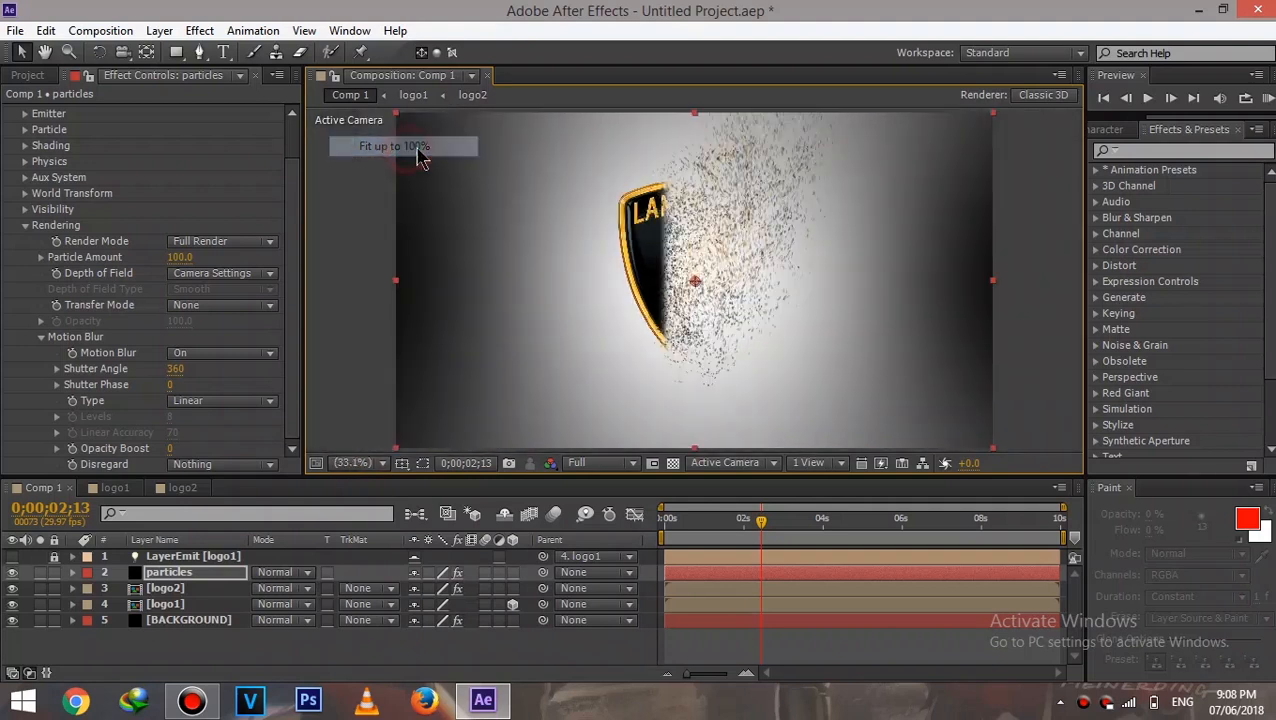
Keep Particular's motion blur Type at Linear and collapse the Rendering settings
click(254, 402)
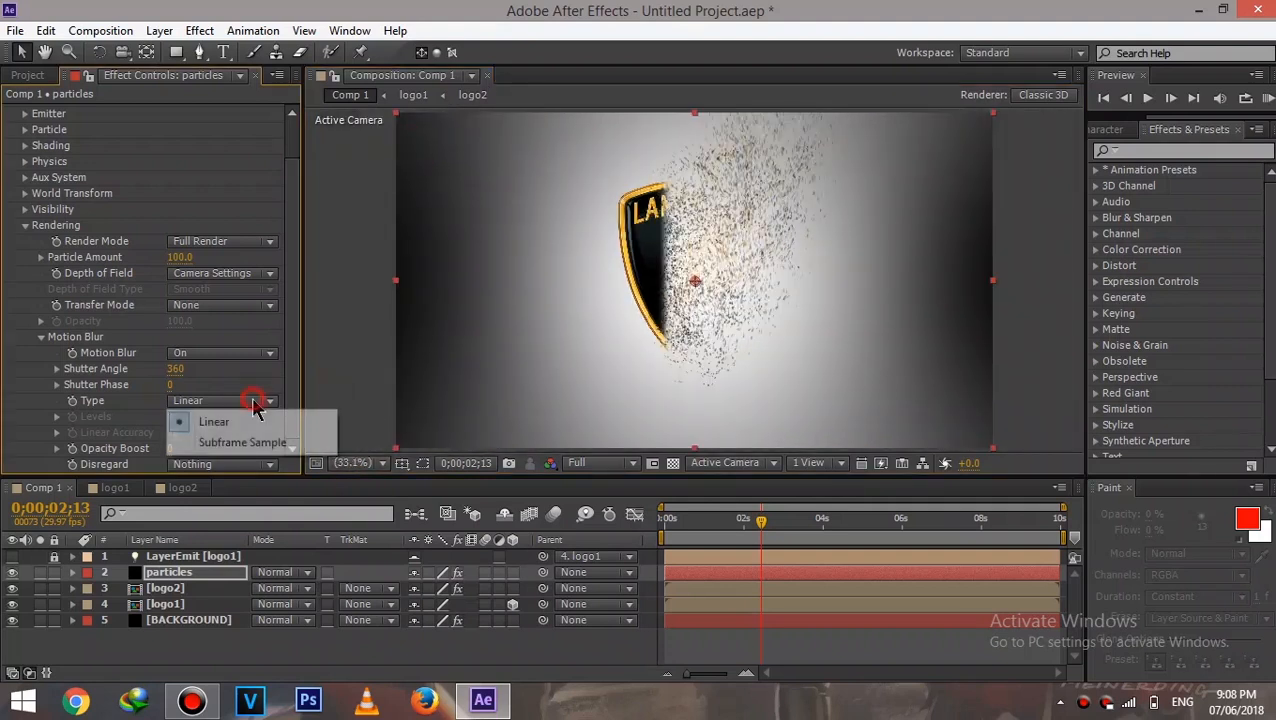
click(254, 422)
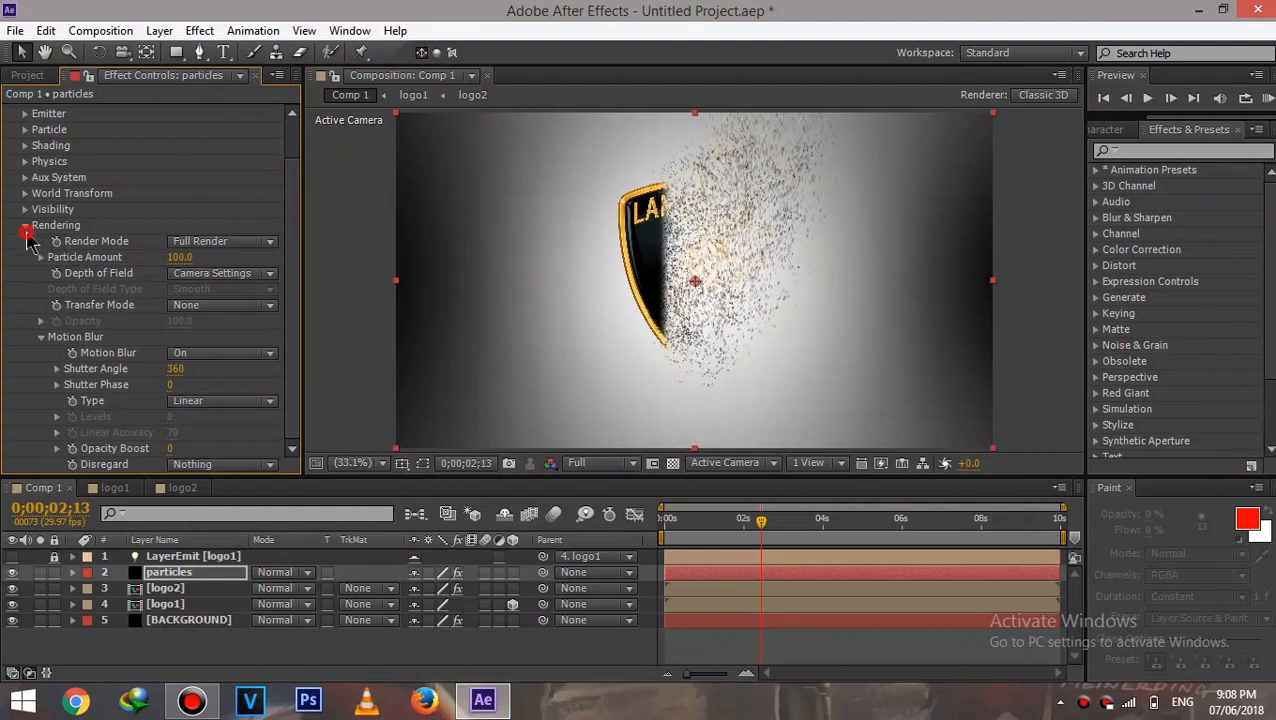
click(27, 234)
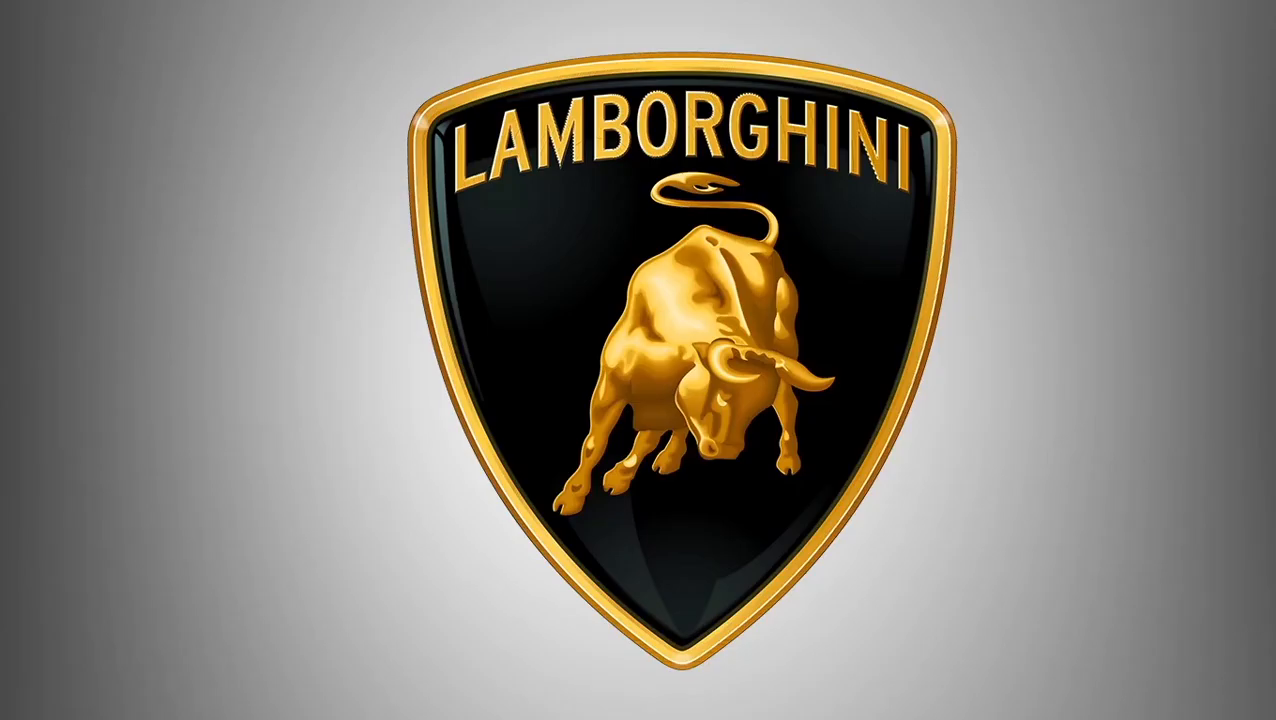